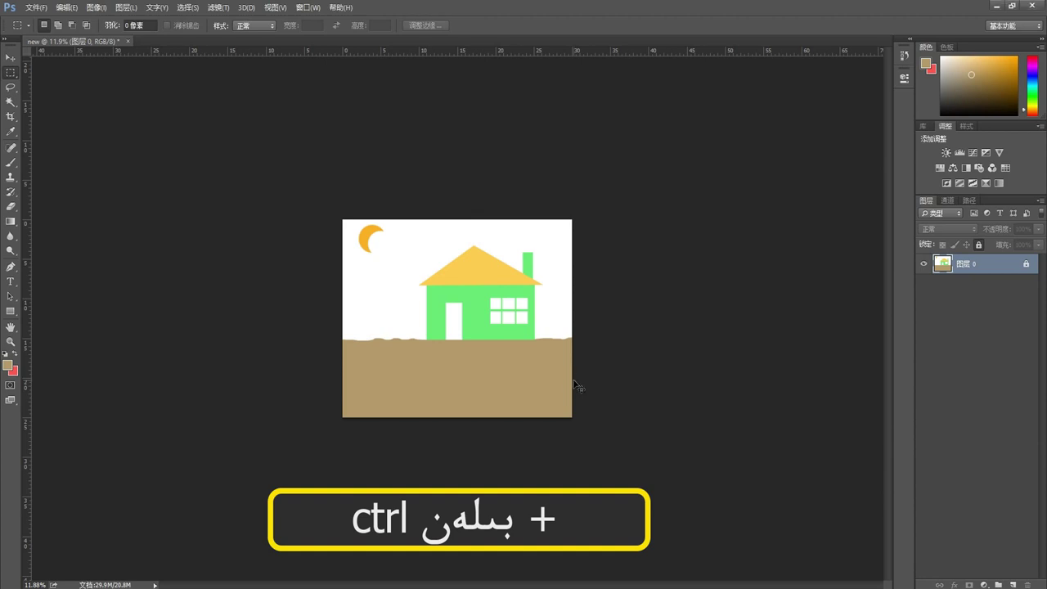
Zoom in on the night house picture, then fit the whole image to the window.
{"action": "key", "text": "ctrl+plus"}
{"action": "key", "text": "ctrl+plus"}
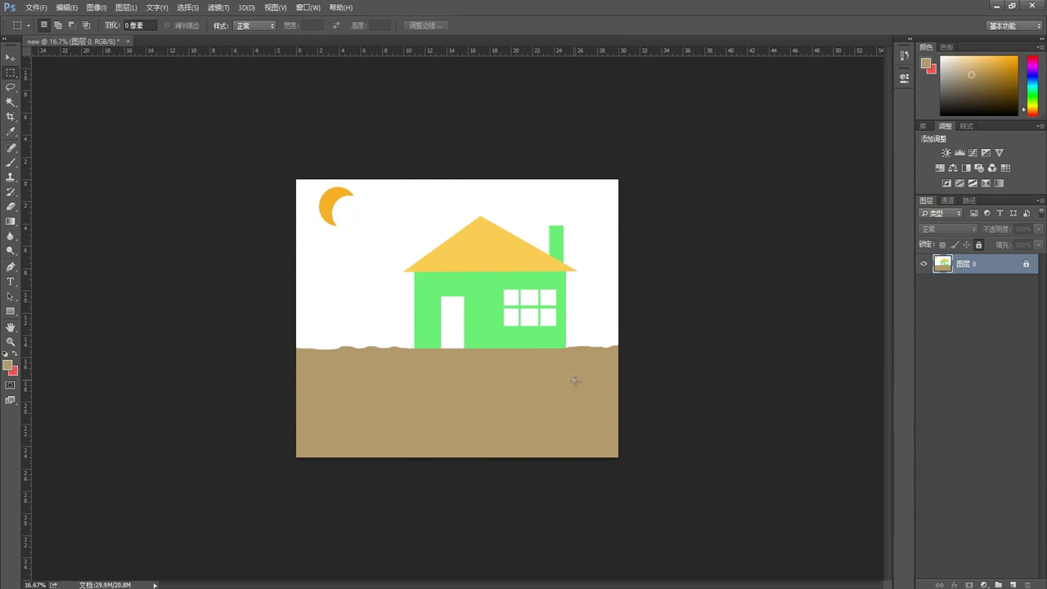
{"action": "key", "text": "ctrl+0"}
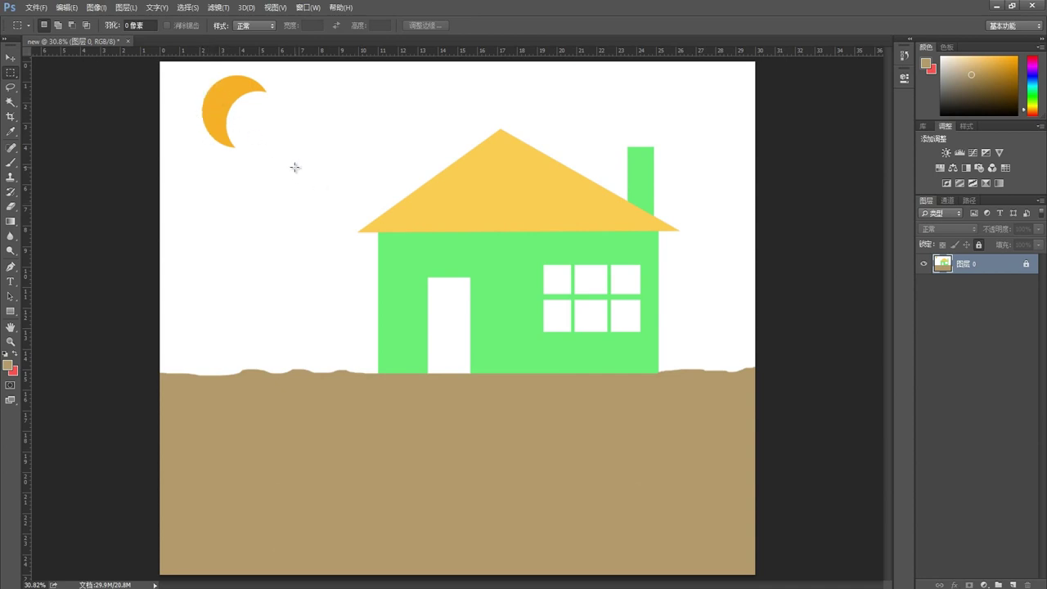
Attempt a Move on Layer 0, dismiss the locked-layer warning, and unlock Layer 0.
{"action": "left_click", "coordinate": [11, 57]}
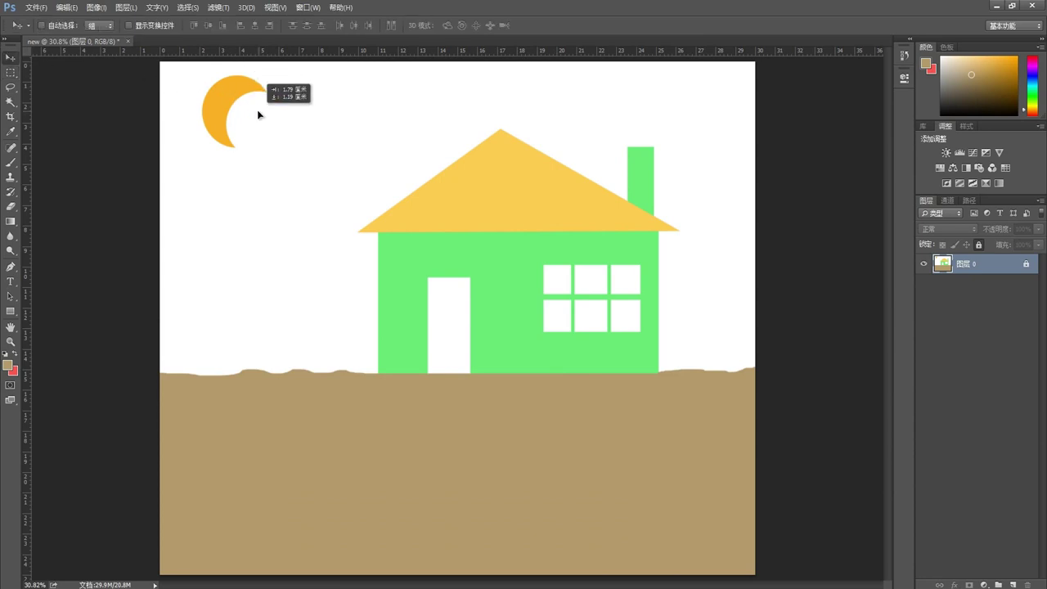
{"action": "left_click", "coordinate": [273, 140]}
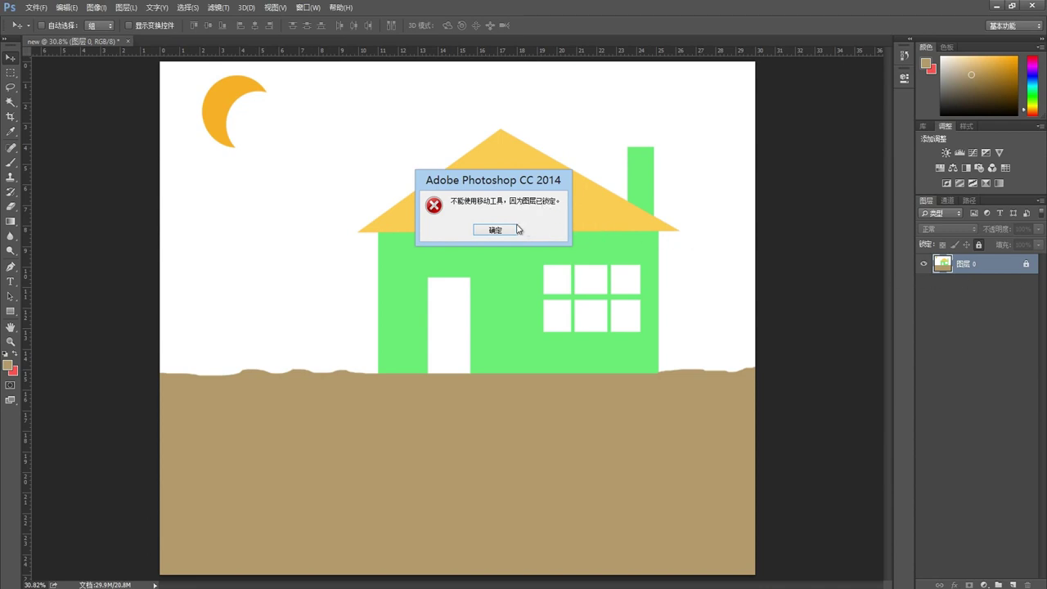
{"action": "left_click", "coordinate": [495, 232]}
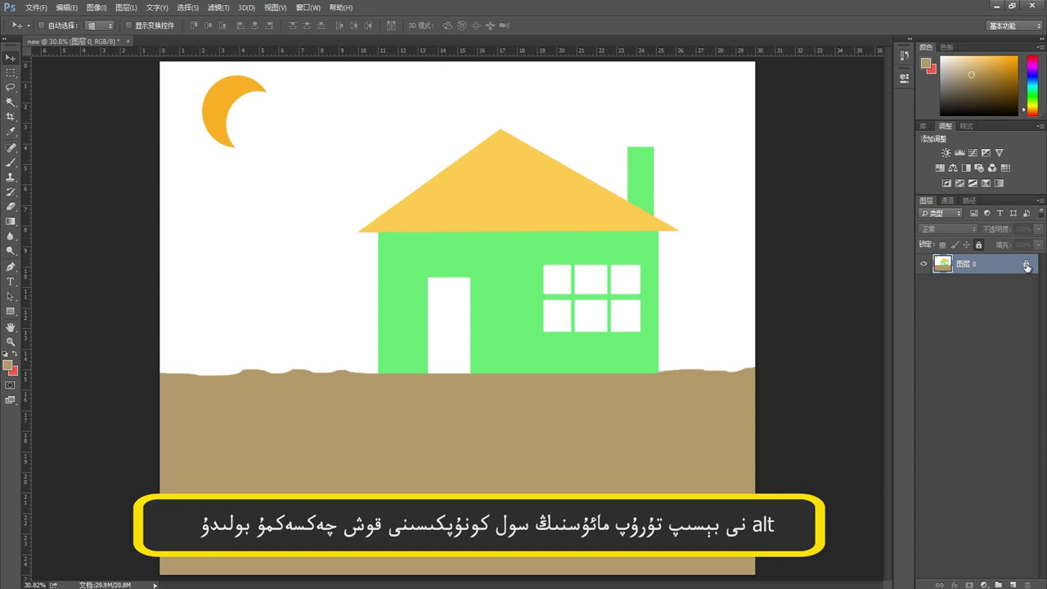
{"action": "left_click", "coordinate": [1027, 266]}
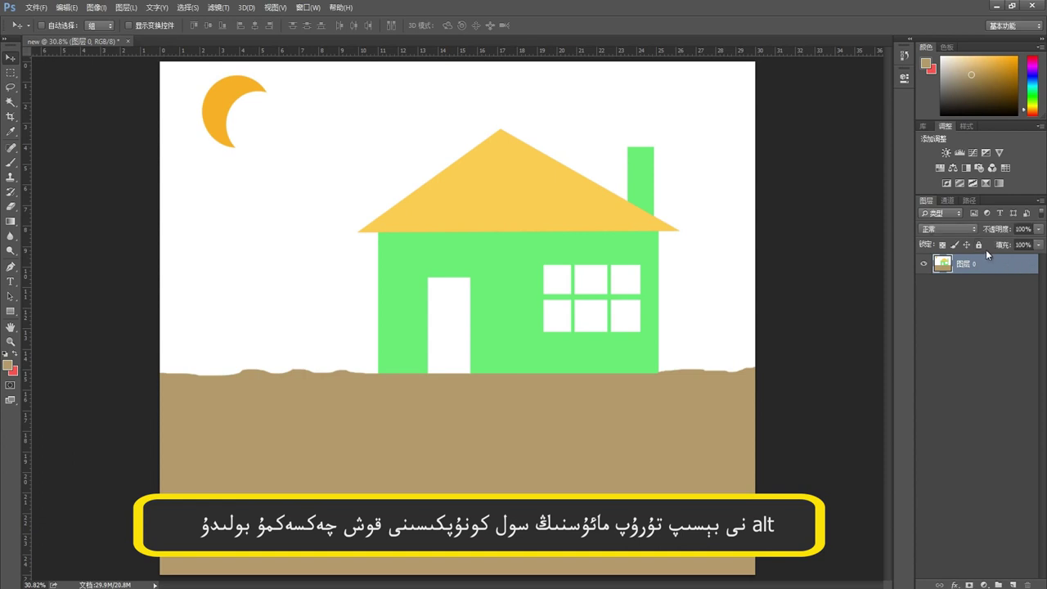
{"action": "left_click", "coordinate": [985, 249]}
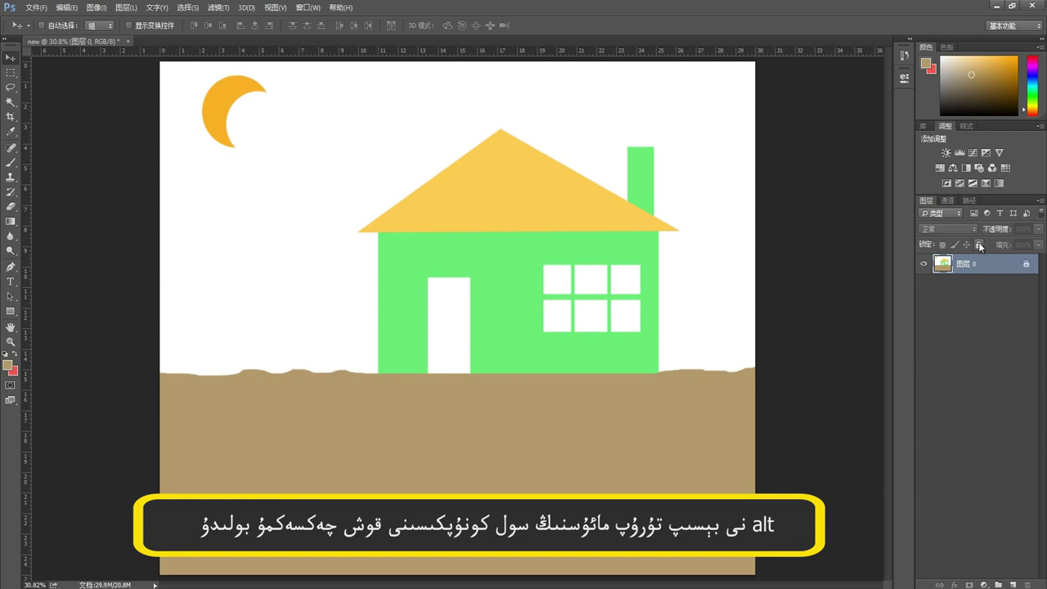
{"action": "left_click", "coordinate": [979, 243]}
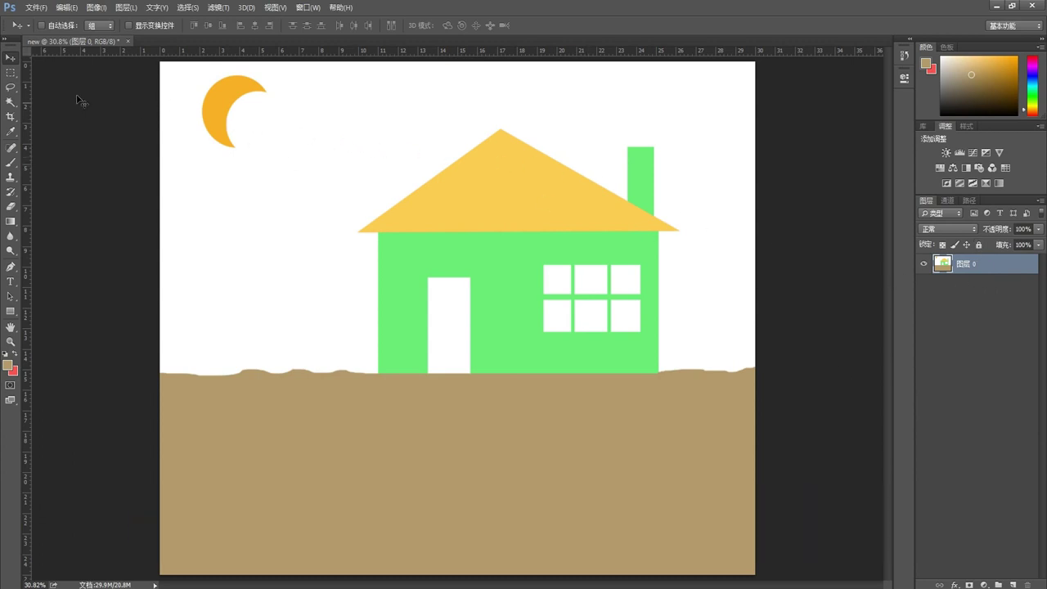
{"action": "mouse_move", "coordinate": [218, 99]}
{"action": "left_mouse_down"}
{"action": "mouse_move", "coordinate": [205, 119]}
{"action": "mouse_move", "coordinate": [252, 113]}
{"action": "left_mouse_up"}
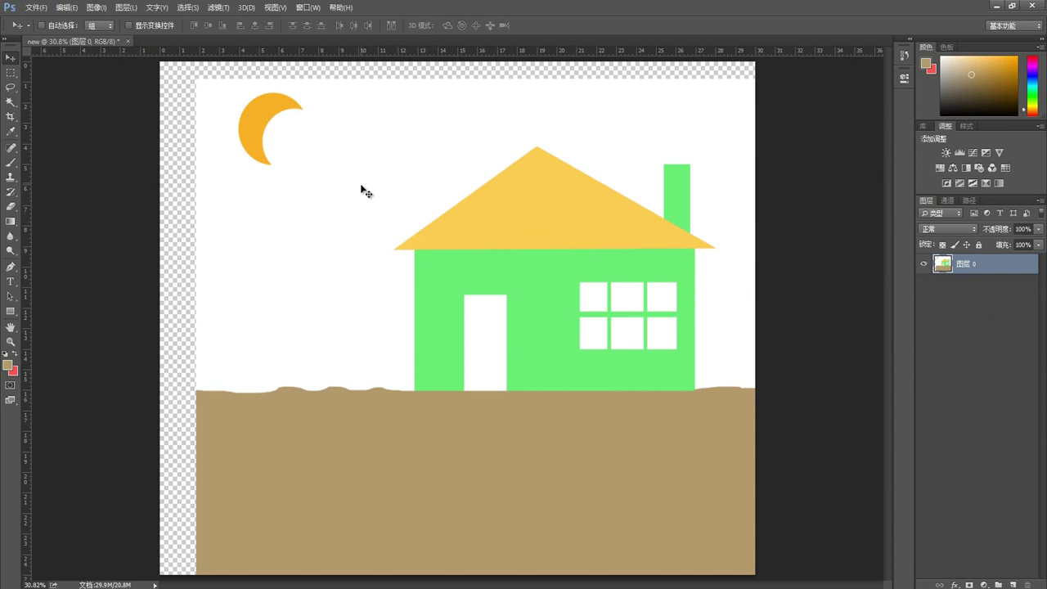
{"action": "key", "text": "ctrl"}
{"action": "key", "text": "ctrl+z"}
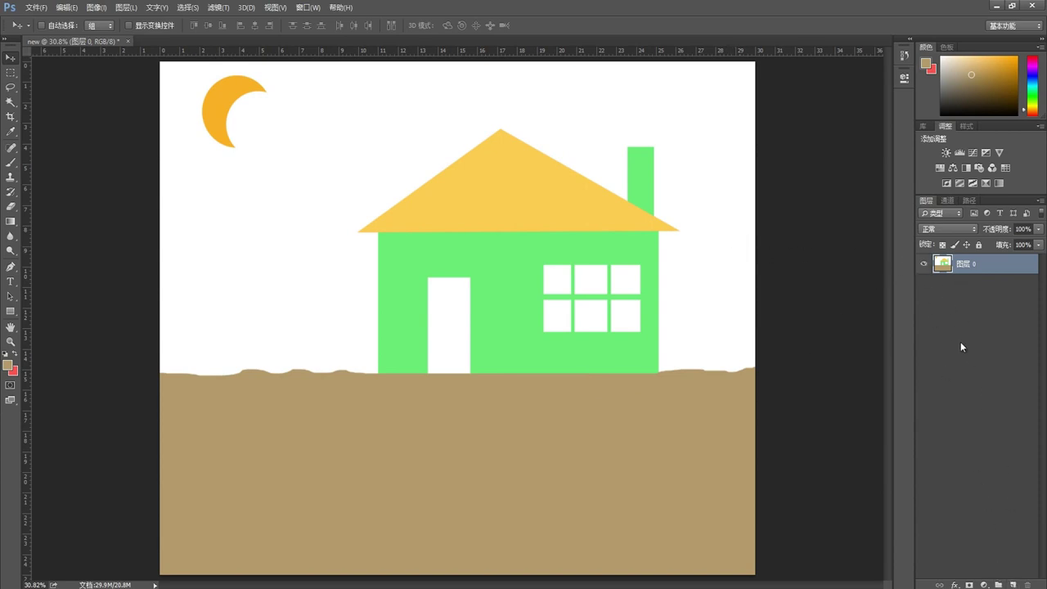
Add a new empty layer above the picture and switch to the Elliptical Marquee Tool.
{"action": "left_click", "coordinate": [1012, 585]}
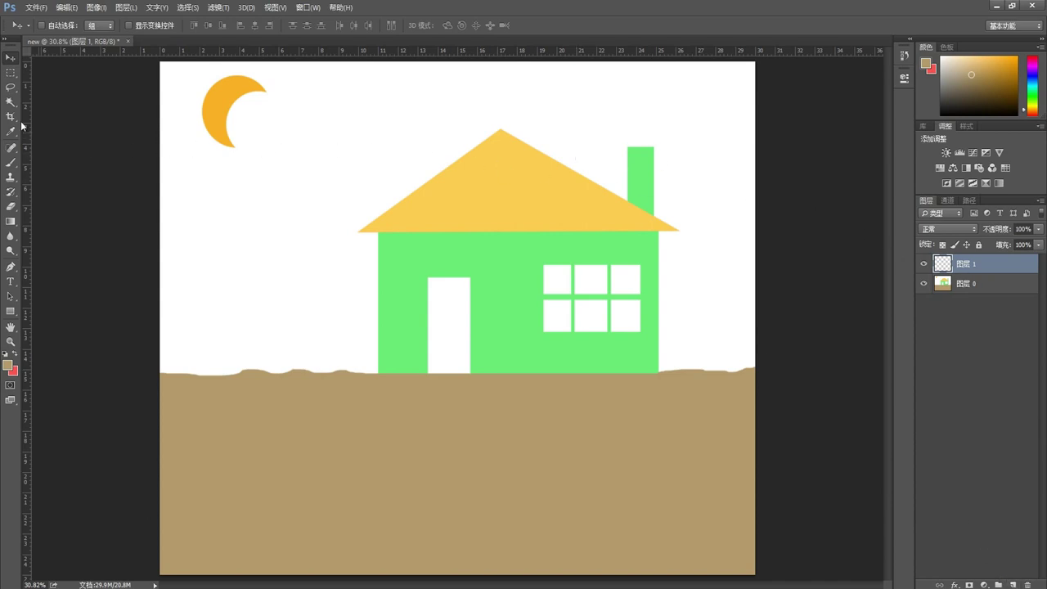
{"action": "right_click", "coordinate": [11, 75]}
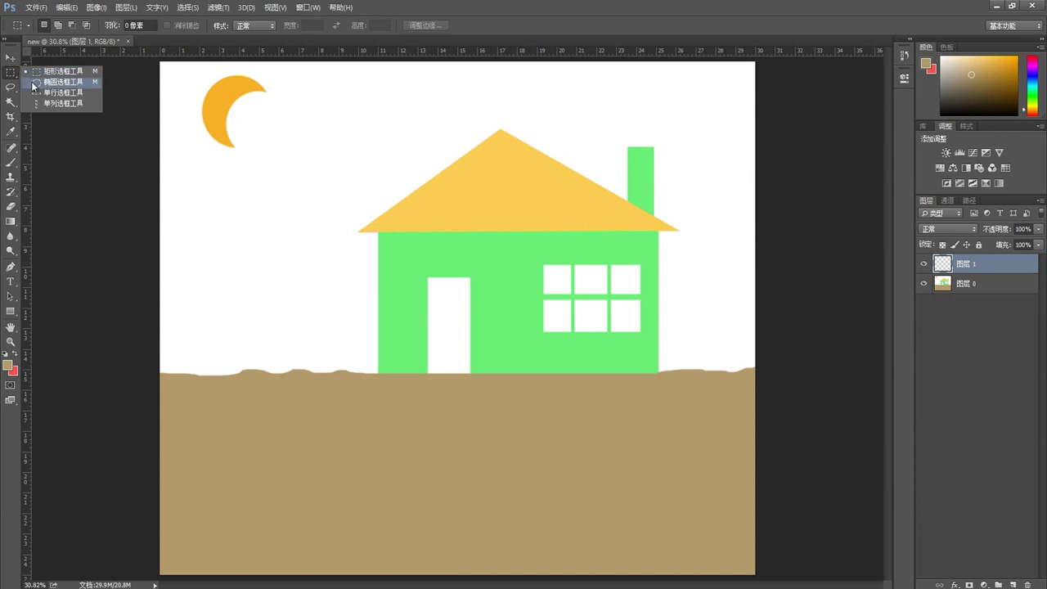
{"action": "left_click", "coordinate": [33, 83]}
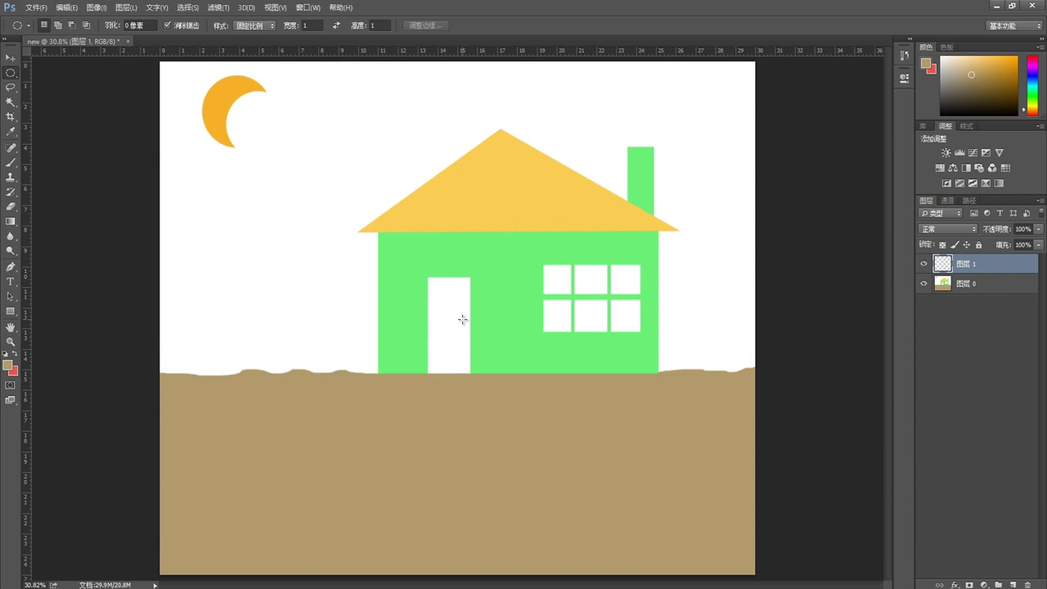
Draw a small ellipse on the door and set the foreground colour to green 4ca754.
{"action": "left_click_drag", "start_coordinate": [463, 321], "coordinate": [466, 325]}
{"action": "left_click", "coordinate": [7, 366]}
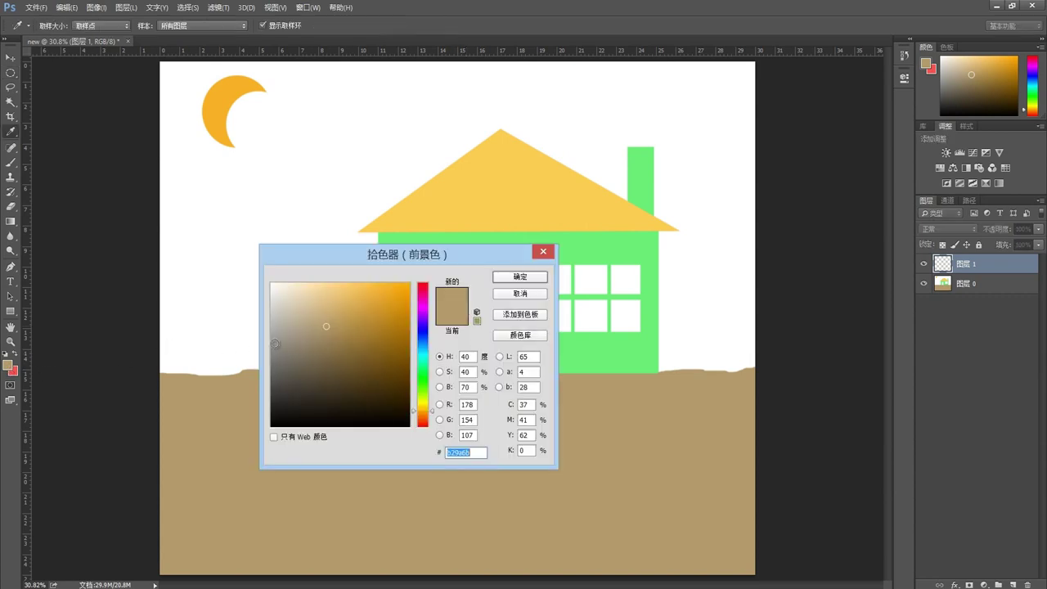
{"action": "left_click", "coordinate": [291, 339]}
{"action": "left_click_drag", "start_coordinate": [291, 340], "coordinate": [272, 373]}
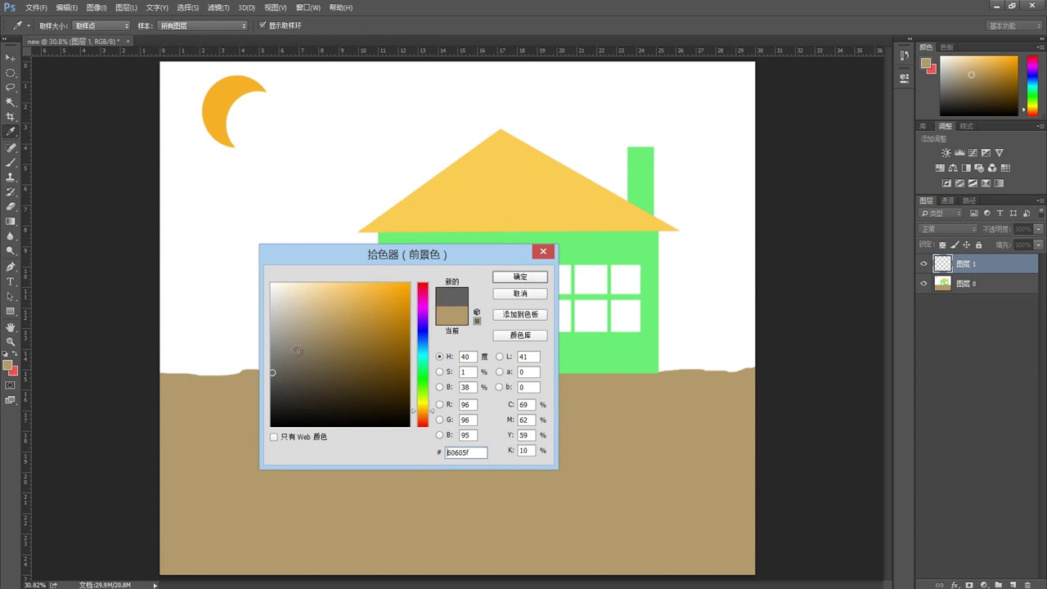
{"action": "left_click", "coordinate": [530, 276]}
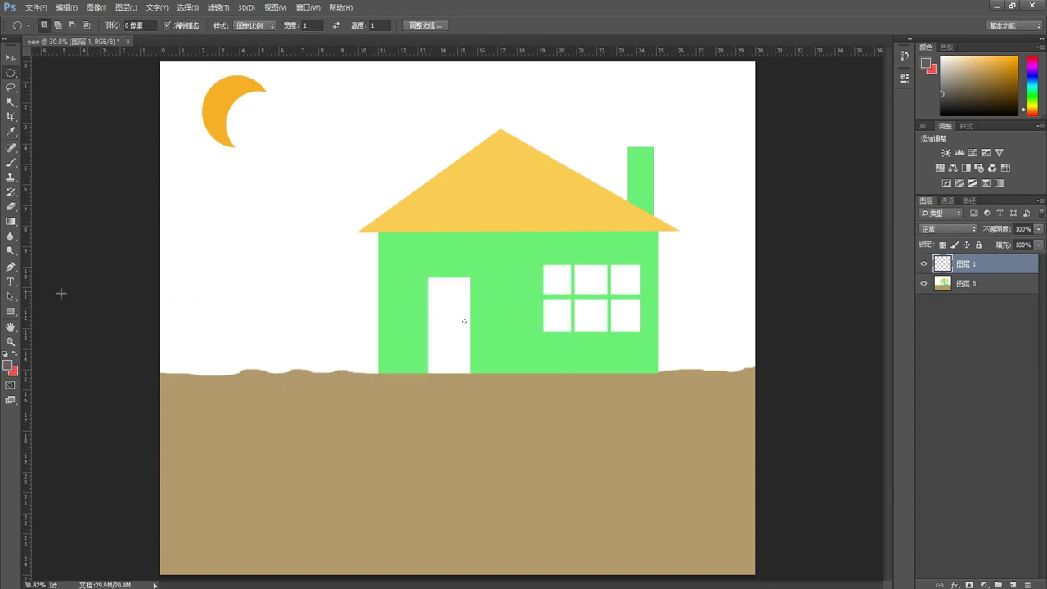
{"action": "left_click", "coordinate": [8, 364]}
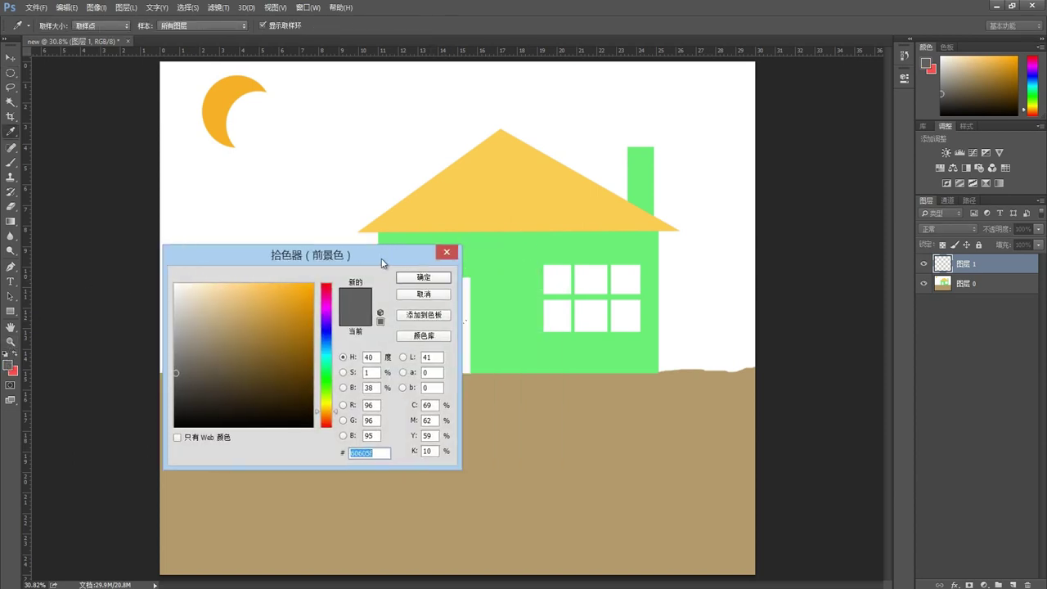
{"action": "left_click", "coordinate": [495, 283]}
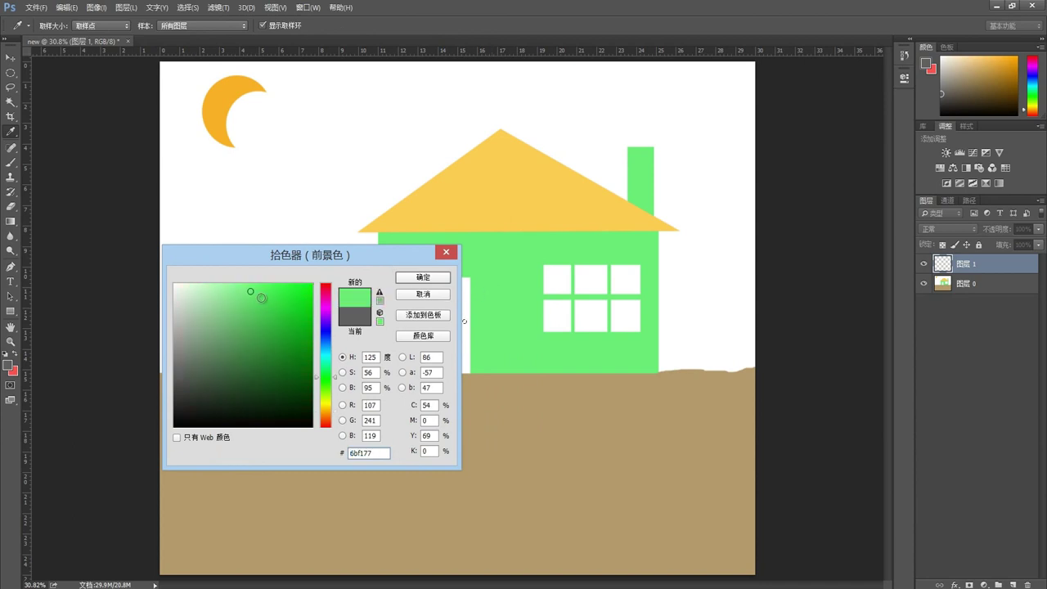
{"action": "left_click_drag", "start_coordinate": [253, 296], "coordinate": [250, 319]}
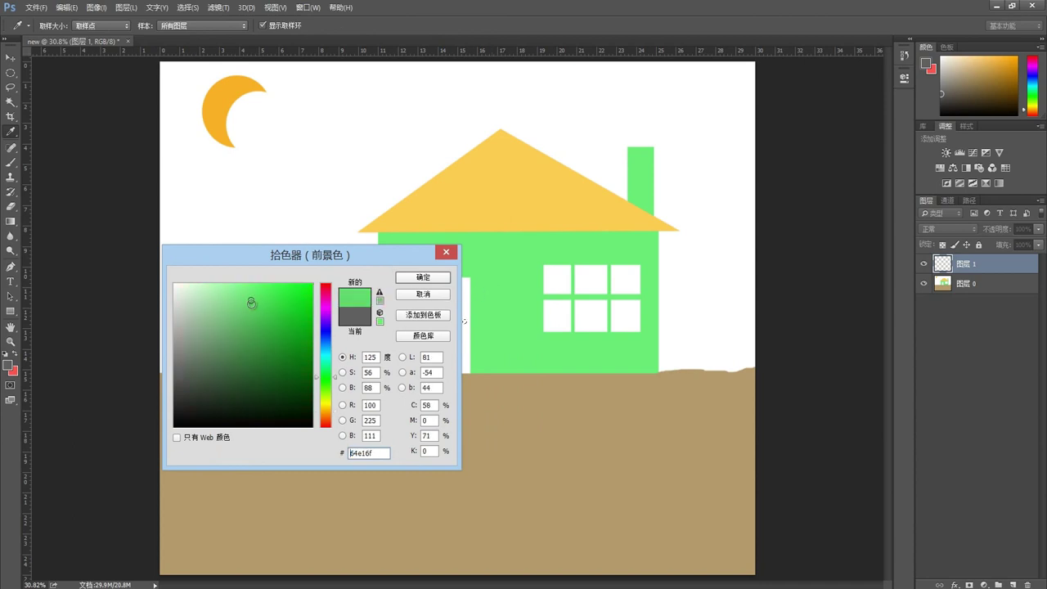
{"action": "left_click", "coordinate": [422, 277]}
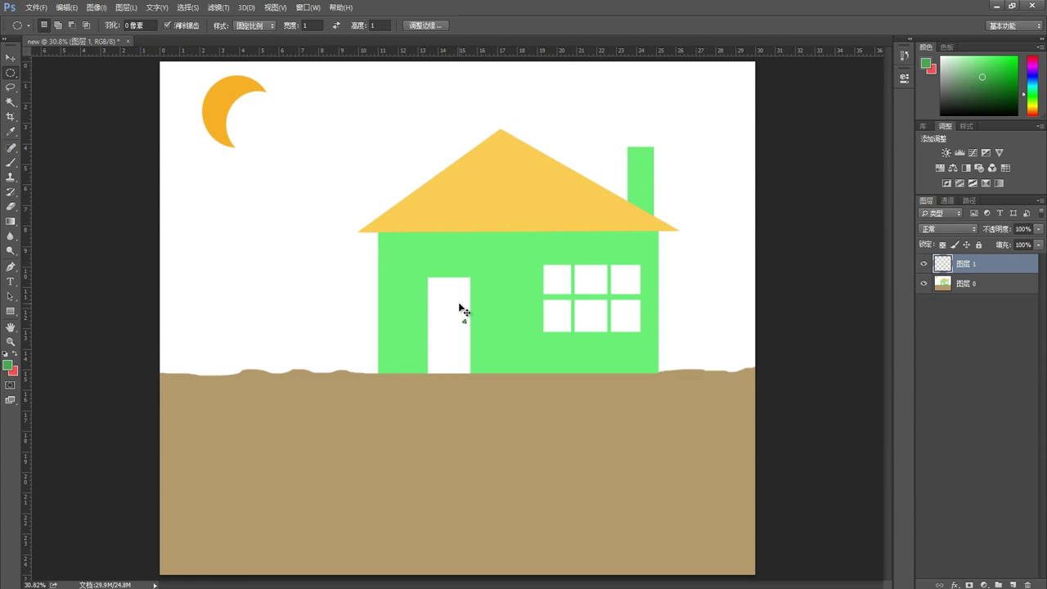
Deselect, nudge the doorknob upward with the Move tool, and reselect Layer 0.
{"action": "key", "text": "ctrl+d"}
{"action": "left_click", "coordinate": [13, 59]}
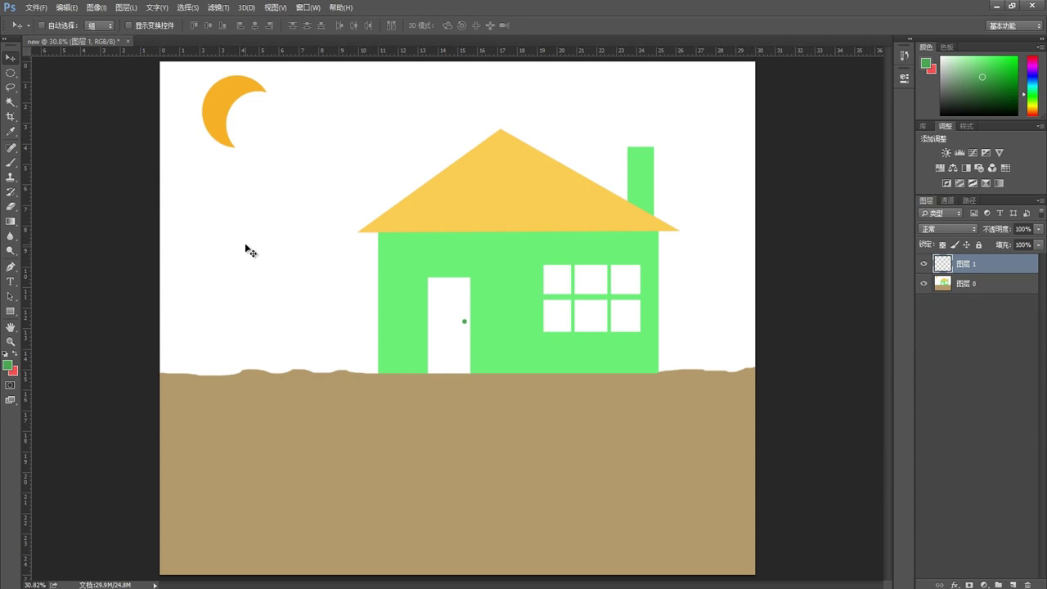
{"action": "key", "text": "shift+Up"}
{"action": "key", "text": "shift+Up"}
{"action": "key", "text": "shift+Up"}
{"action": "left_click", "coordinate": [940, 283]}
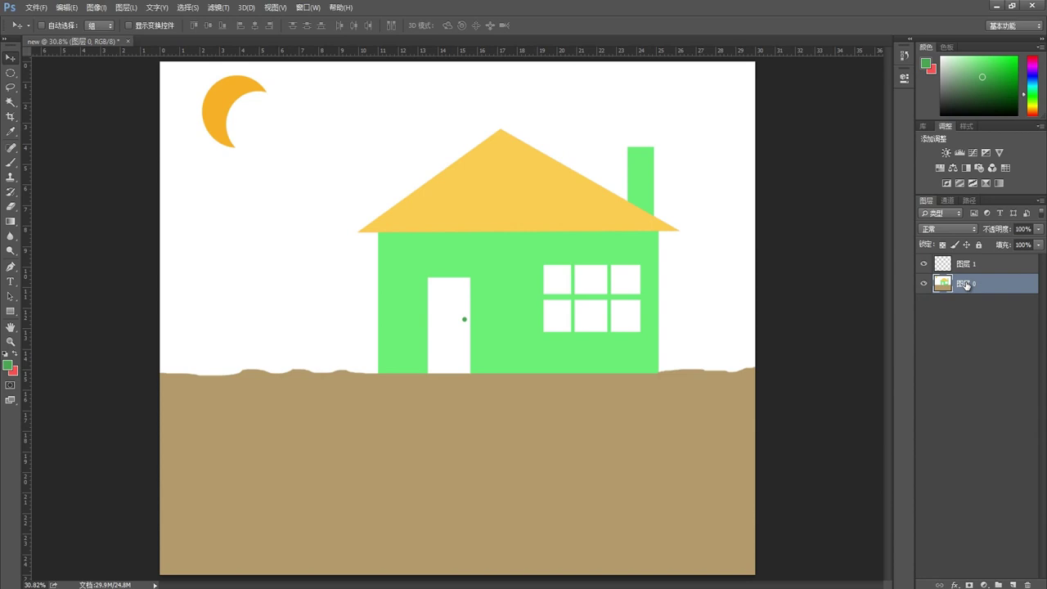
Rename the house picture layer to 'background'.
{"action": "double_click", "coordinate": [966, 284]}
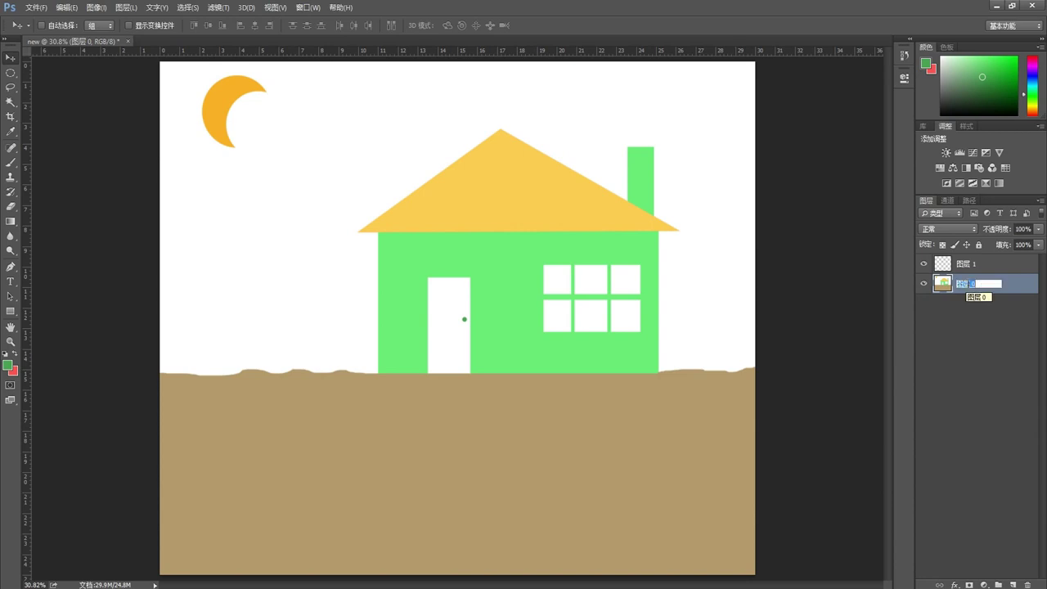
{"action": "type", "text": "bg"}
{"action": "type", "text": "u"}
{"action": "key", "text": "Return"}
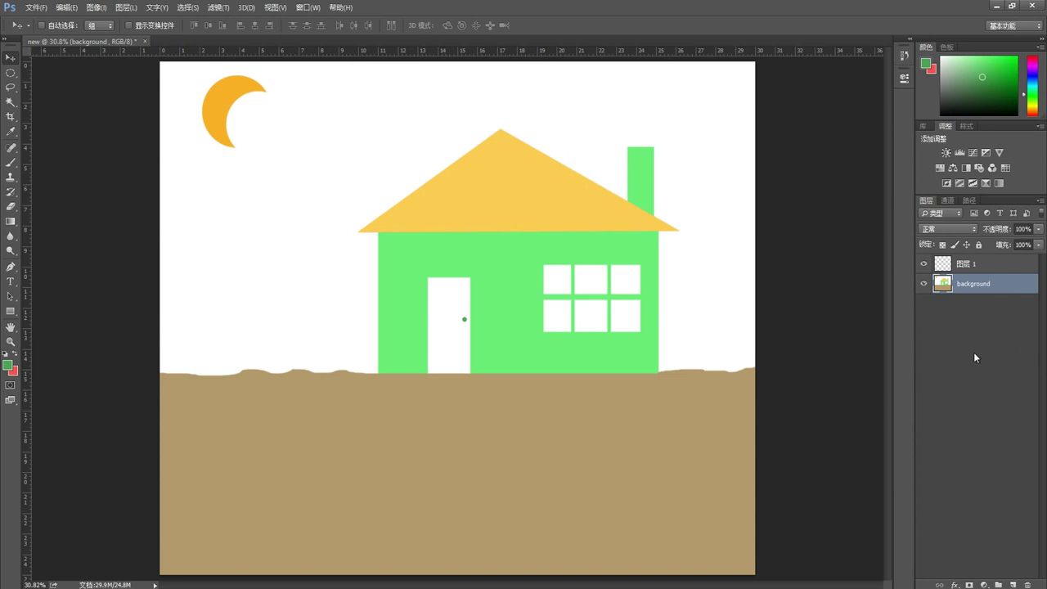
Rename the doorknob layer to 'tuqkuq', then reselect the background layer.
{"action": "left_click", "coordinate": [973, 353]}
{"action": "left_click", "coordinate": [968, 264]}
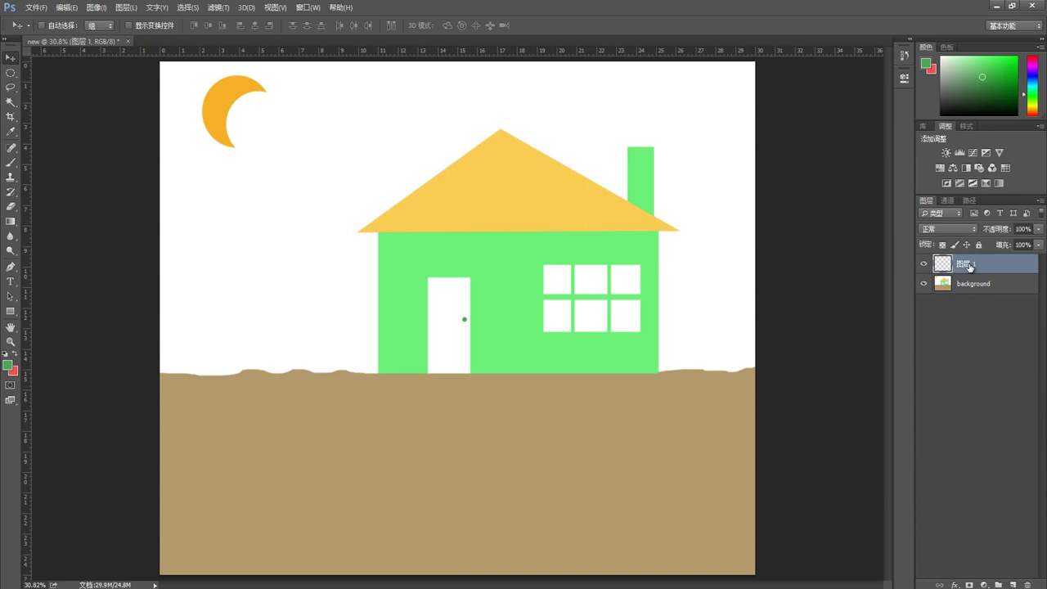
{"action": "double_click", "coordinate": [968, 264]}
{"action": "type", "text": "h"}
{"action": "key", "text": "Return"}
{"action": "left_click", "coordinate": [942, 284]}
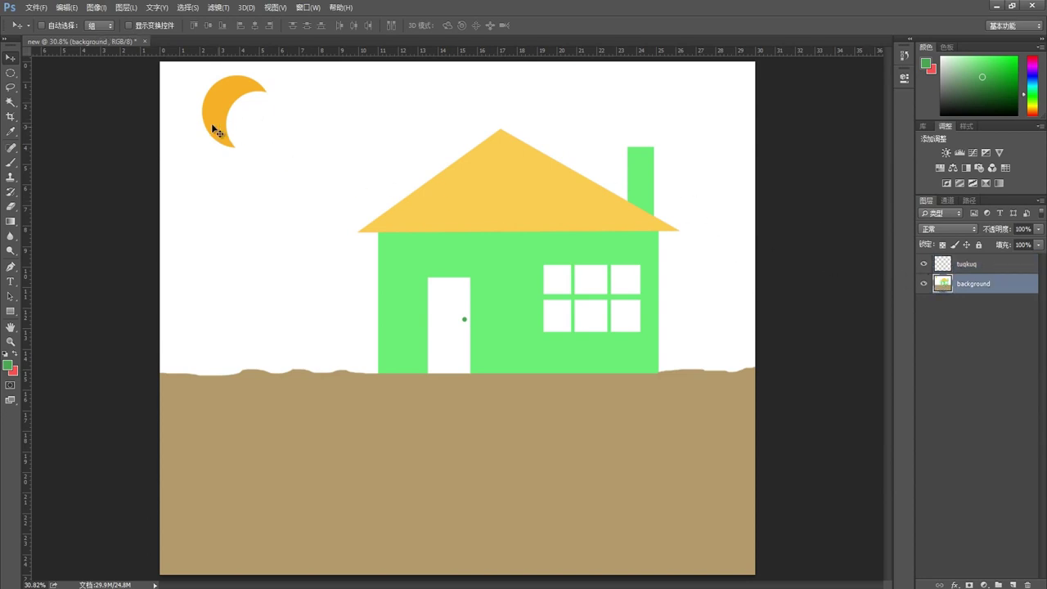
Outline the crescent moon with the Magnetic Lasso, aligning the selection exactly onto it.
{"action": "left_click", "coordinate": [11, 88]}
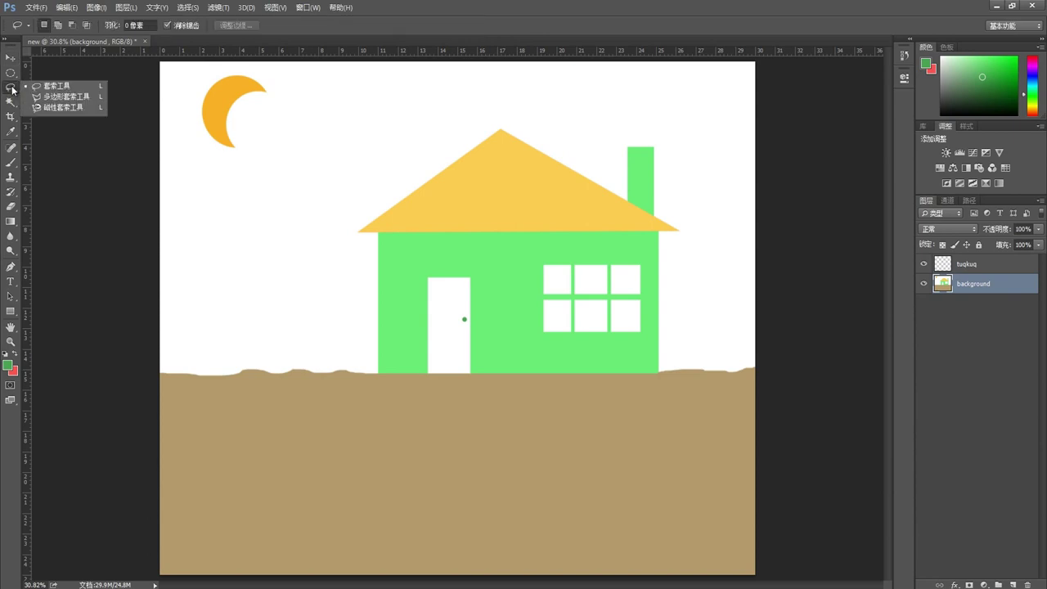
{"action": "left_click", "coordinate": [58, 107]}
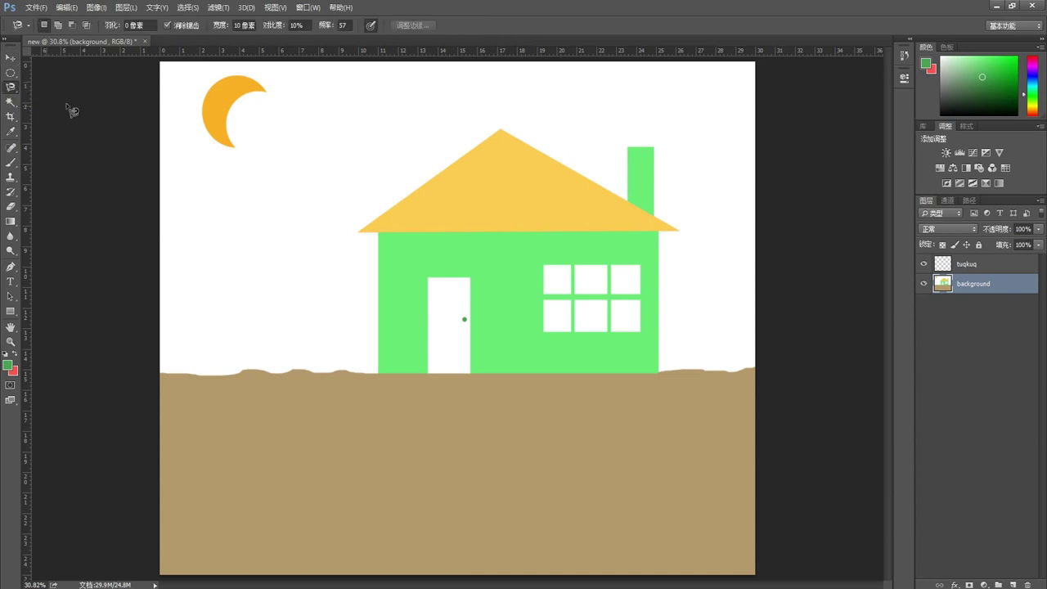
{"action": "left_click", "coordinate": [264, 91]}
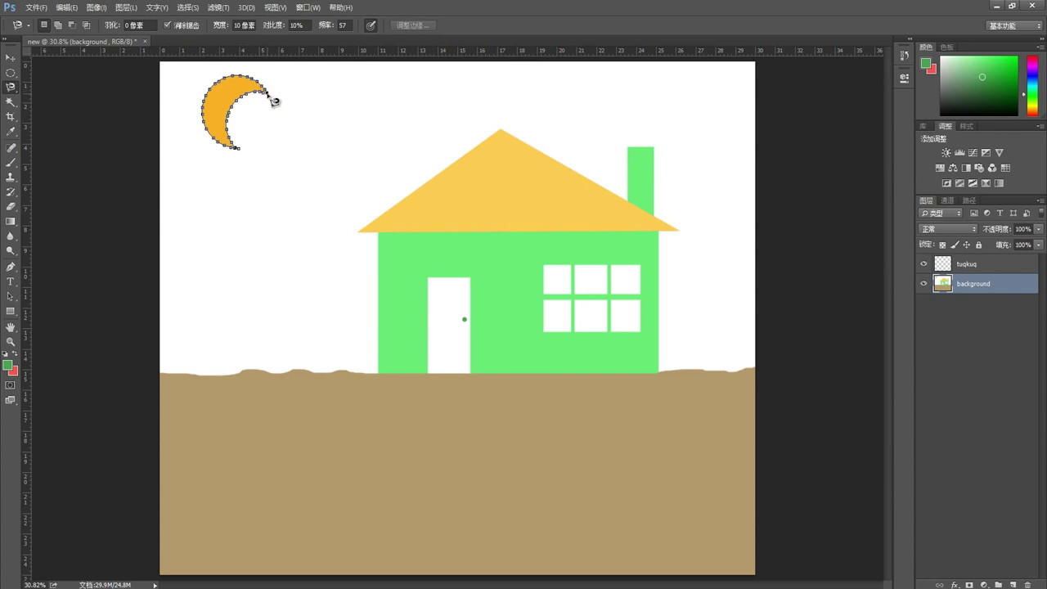
{"action": "double_click", "coordinate": [272, 99]}
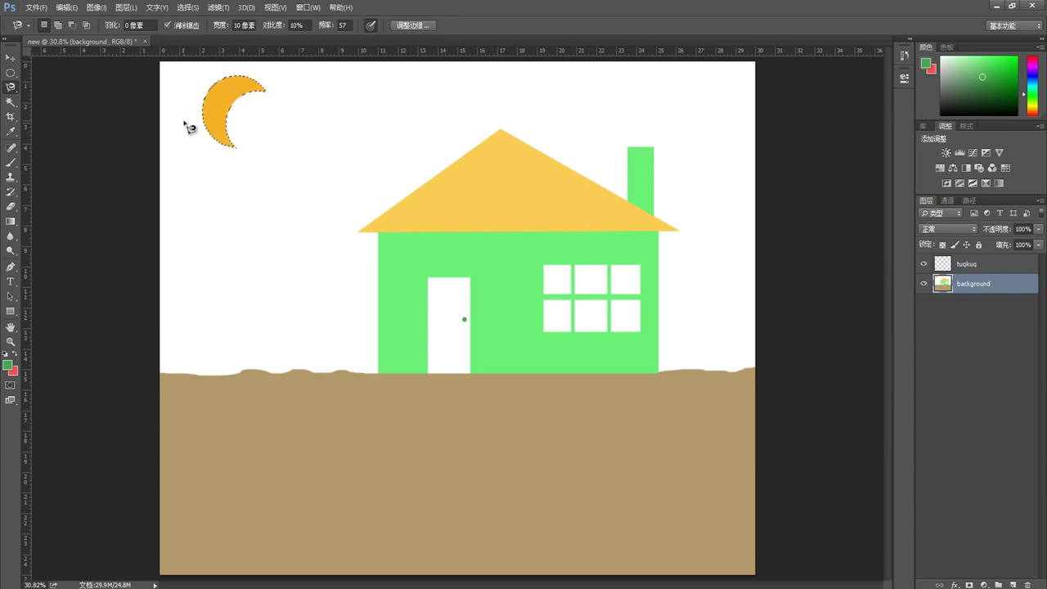
{"action": "key", "text": "shift+Right"}
{"action": "key", "text": "shift+Right"}
{"action": "key", "text": "shift+Right"}
{"action": "key", "text": "shift+Right"}
{"action": "key", "text": "shift+Right"}
{"action": "key", "text": "shift+Right"}
{"action": "key", "text": "shift+Right"}
{"action": "key", "text": "shift+Right"}
{"action": "key", "text": "shift+Right"}
{"action": "key", "text": "shift+Right"}
{"action": "key", "text": "shift+Right"}
{"action": "key", "text": "shift+Left"}
{"action": "key", "text": "shift+Left"}
{"action": "key", "text": "shift+Left"}
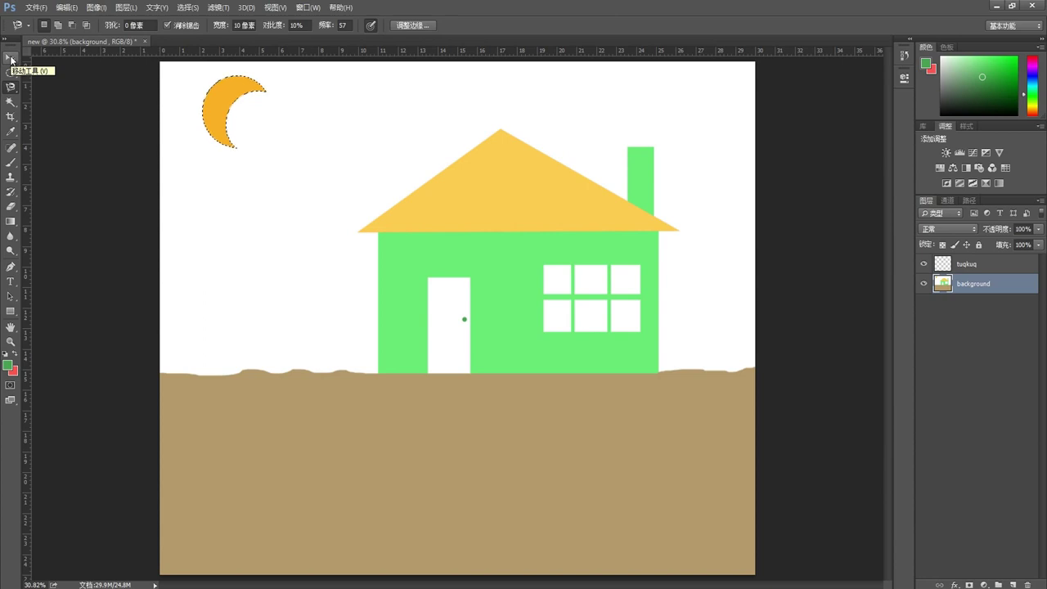
{"action": "left_click", "coordinate": [10, 59]}
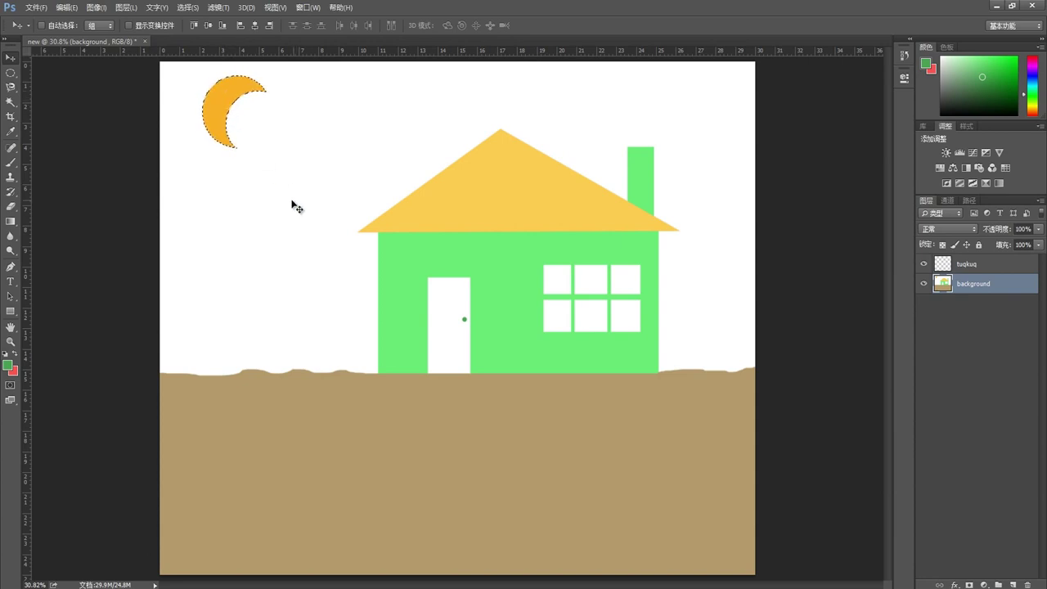
{"action": "key", "text": "shift+Right"}
{"action": "key", "text": "shift+Right"}
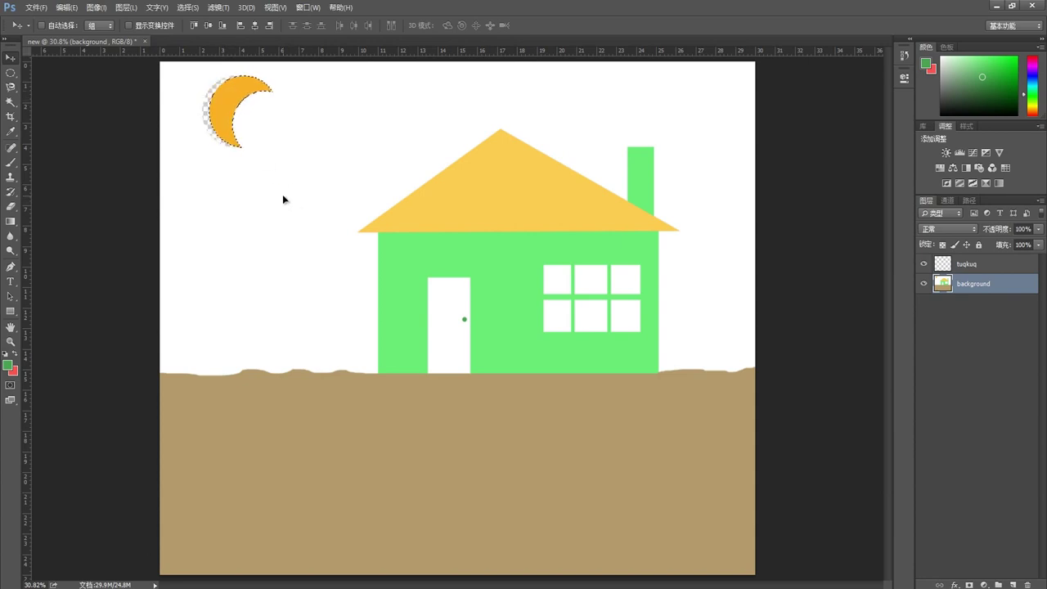
{"action": "key", "text": "shift+Right"}
{"action": "key", "text": "shift+Right"}
{"action": "key", "text": "shift+Right"}
{"action": "key", "text": "shift+Right"}
{"action": "key", "text": "shift+Right"}
{"action": "key", "text": "shift+Right"}
{"action": "key", "text": "shift+Right"}
{"action": "key", "text": "shift+Right"}
{"action": "key", "text": "shift+Right"}
{"action": "key", "text": "shift+Right"}
{"action": "key", "text": "shift+Right"}
{"action": "key", "text": "shift+Right"}
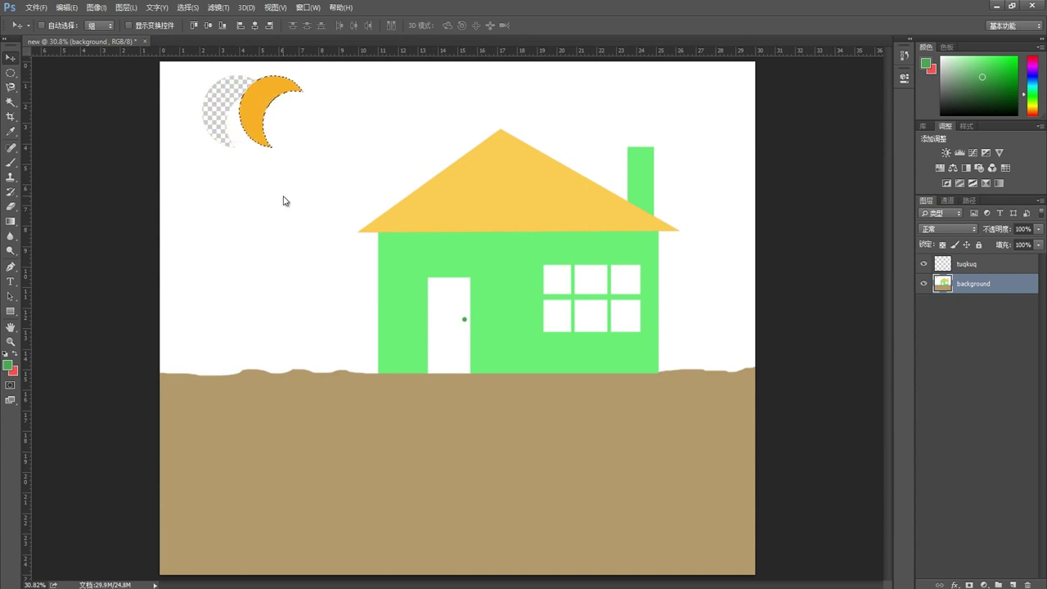
{"action": "key", "text": "shift+Right"}
{"action": "key", "text": "shift+Right"}
{"action": "key", "text": "shift+Right"}
{"action": "key", "text": "shift+Down"}
{"action": "key", "text": "shift+Down"}
{"action": "key", "text": "shift+Down"}
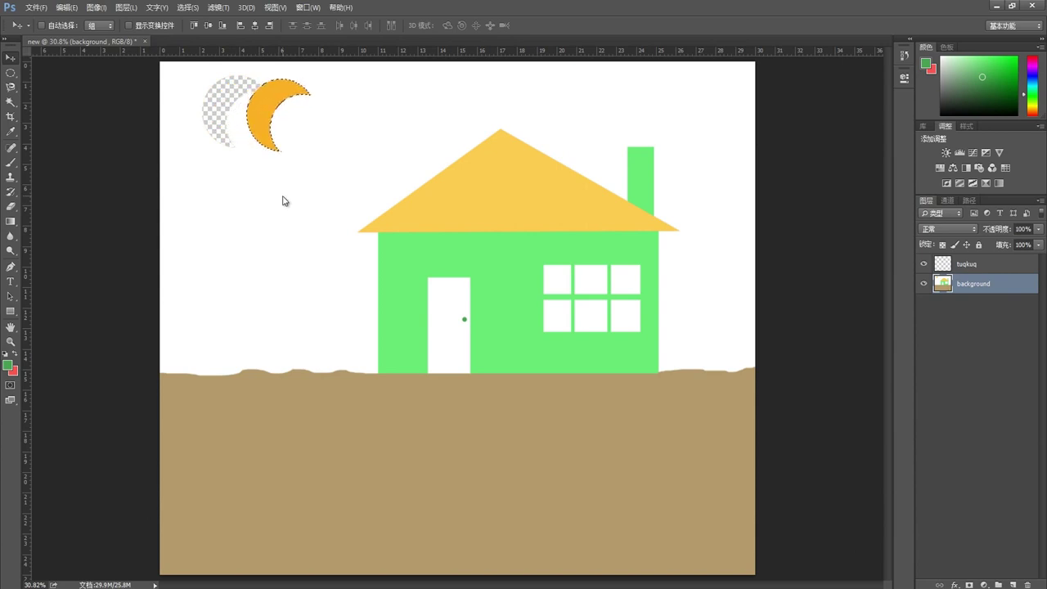
{"action": "key", "text": "shift+Down"}
{"action": "key", "text": "shift+Down"}
{"action": "key", "text": "shift+Down"}
{"action": "key", "text": "shift+Down"}
{"action": "key", "text": "shift+Down"}
{"action": "key", "text": "shift+Down"}
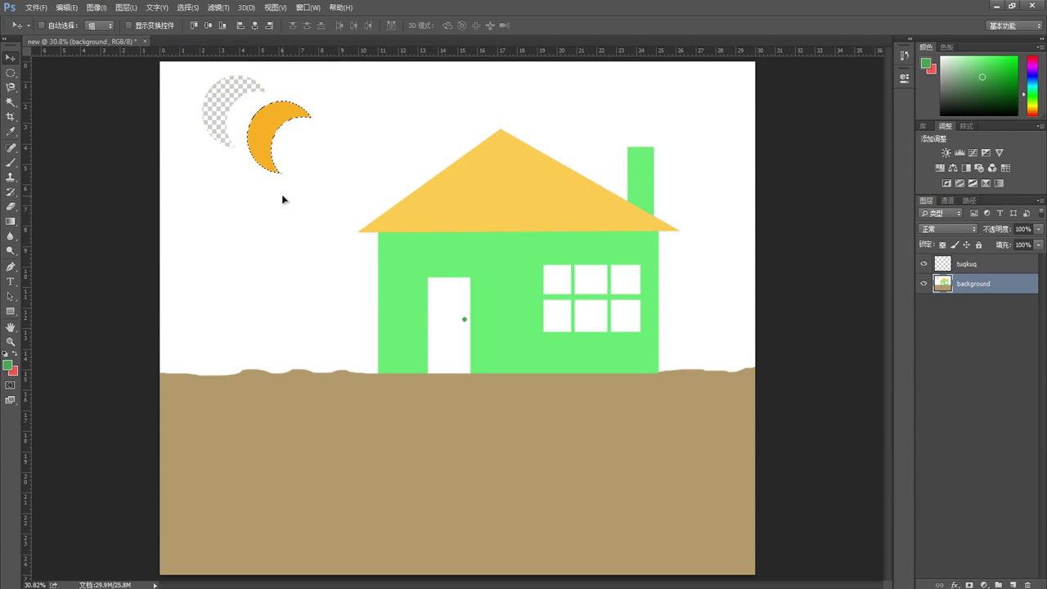
{"action": "key", "text": "shift+Down"}
{"action": "key", "text": "shift+Right"}
{"action": "key", "text": "shift+Right"}
{"action": "key", "text": "shift+Right"}
{"action": "key", "text": "shift+Right"}
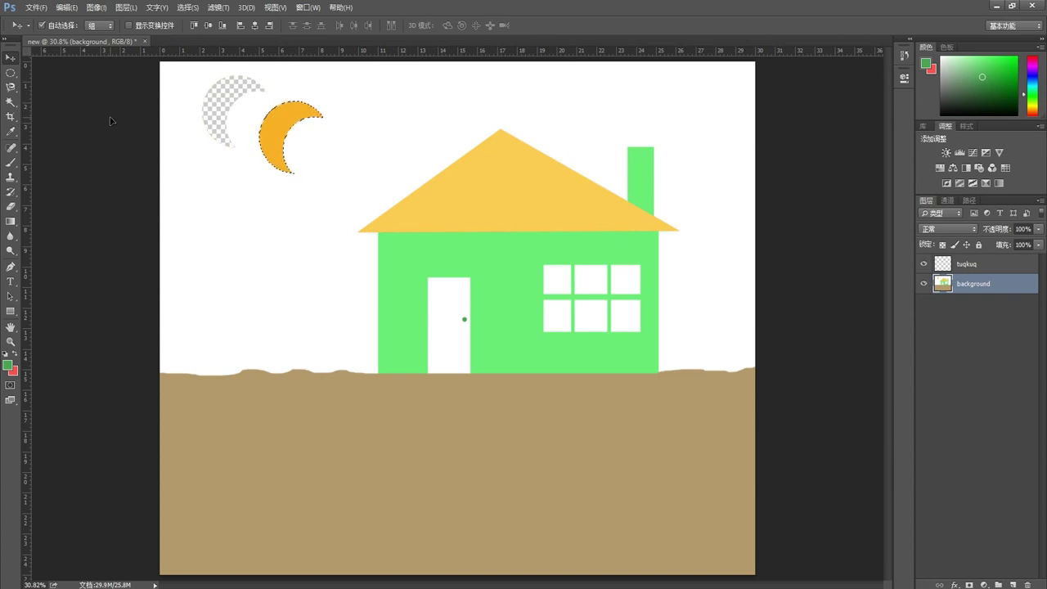
{"action": "key", "text": "ctrl+d"}
{"action": "mouse_move", "coordinate": [305, 137]}
{"action": "left_mouse_down"}
{"action": "mouse_move", "coordinate": [315, 141]}
{"action": "mouse_move", "coordinate": [291, 128]}
{"action": "left_mouse_up"}
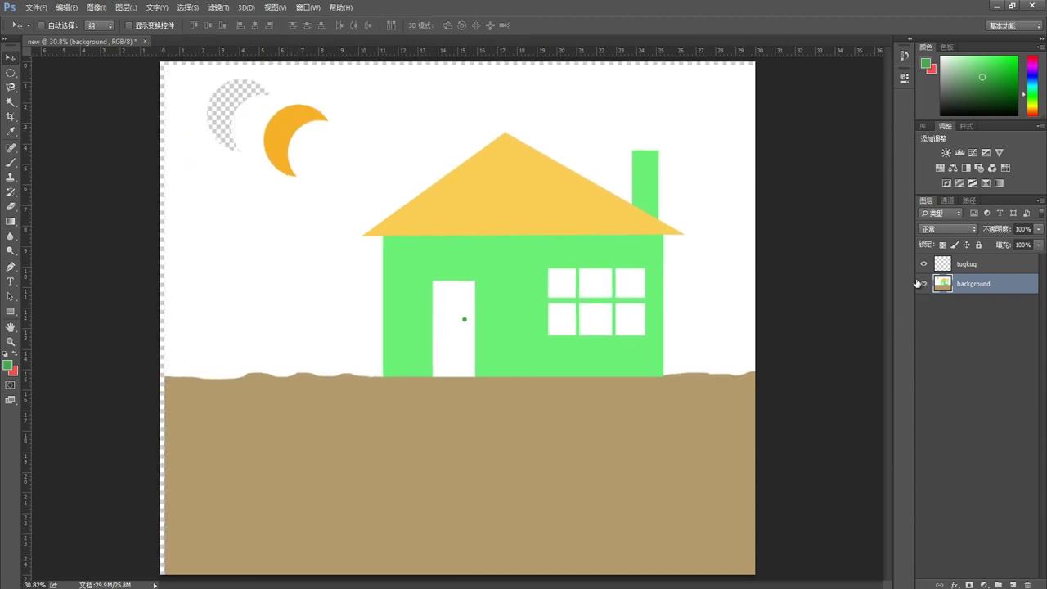
{"action": "key", "text": "ctrl+alt+z"}
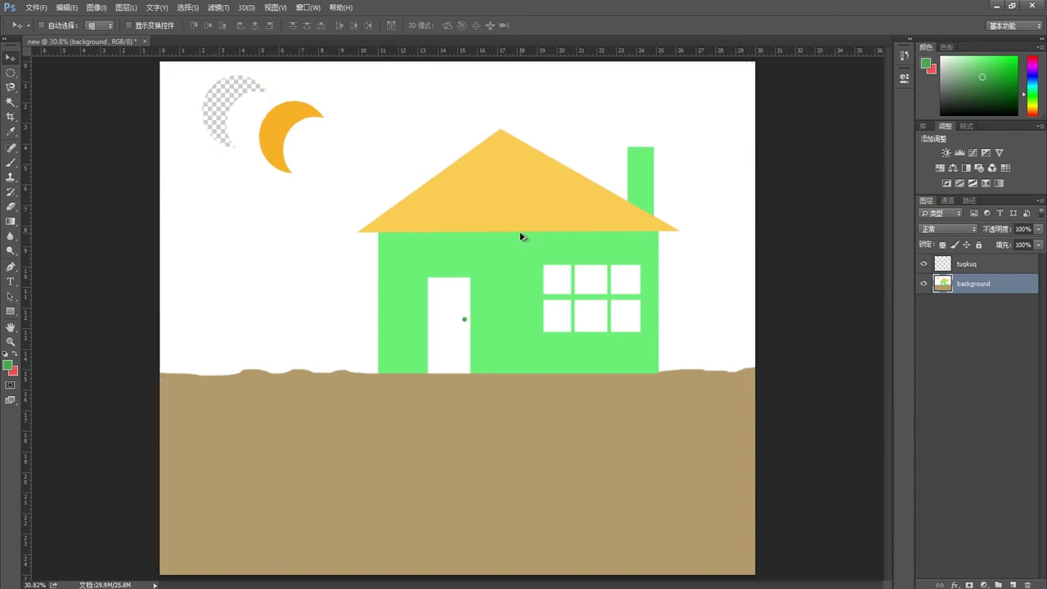
{"action": "key", "text": "ctrl+alt+z"}
{"action": "key", "text": "ctrl+d"}
{"action": "key", "text": "alt+bracketright"}
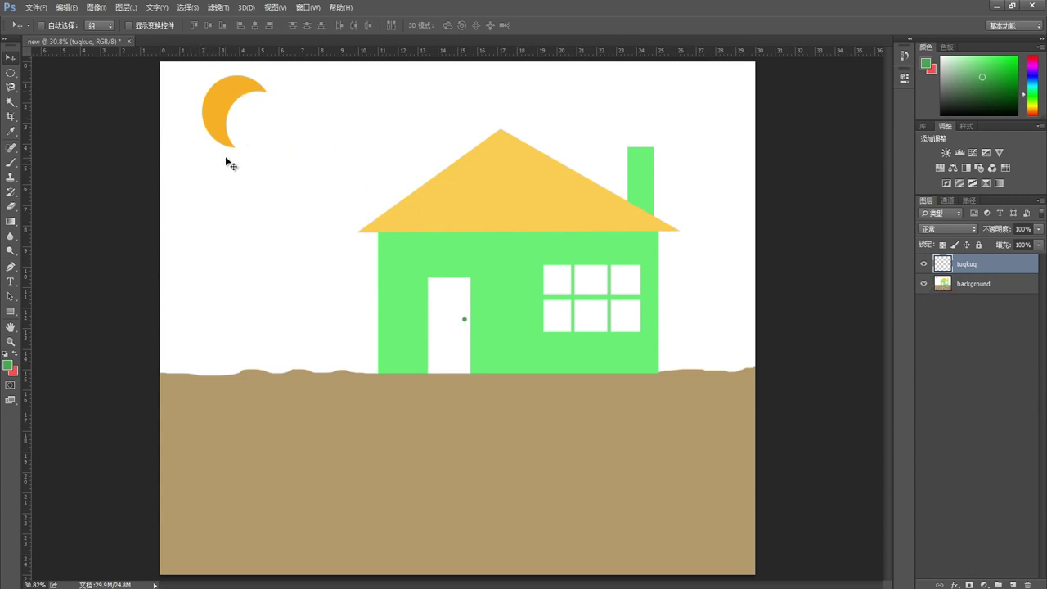
{"action": "left_click", "coordinate": [11, 87]}
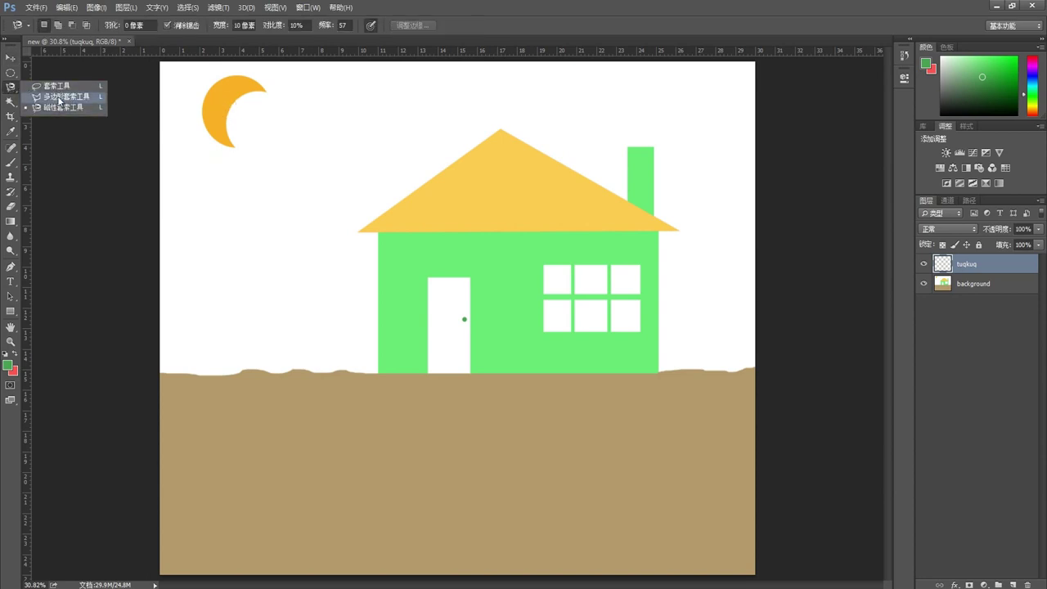
Switch to the Magic Wand and clear all selections on the background layer.
{"action": "left_click", "coordinate": [11, 88]}
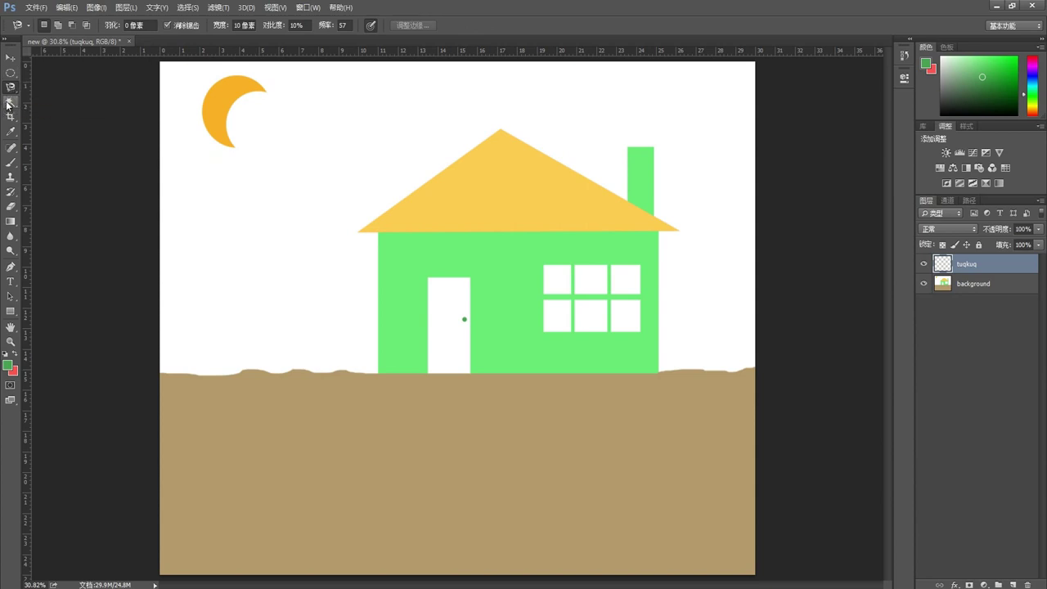
{"action": "left_click", "coordinate": [11, 103]}
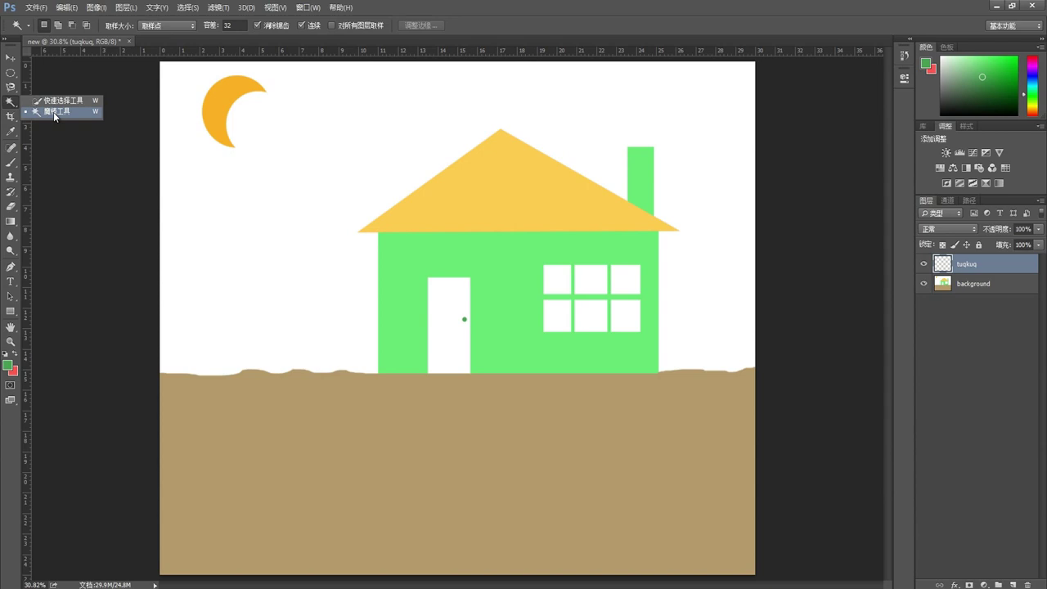
{"action": "left_click", "coordinate": [53, 112]}
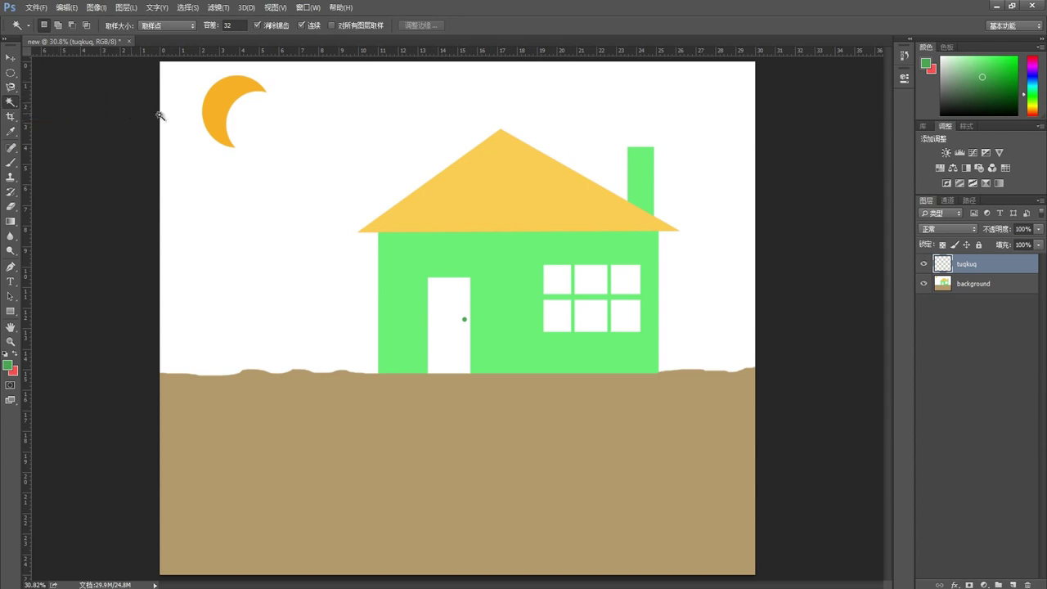
{"action": "left_click", "coordinate": [224, 91]}
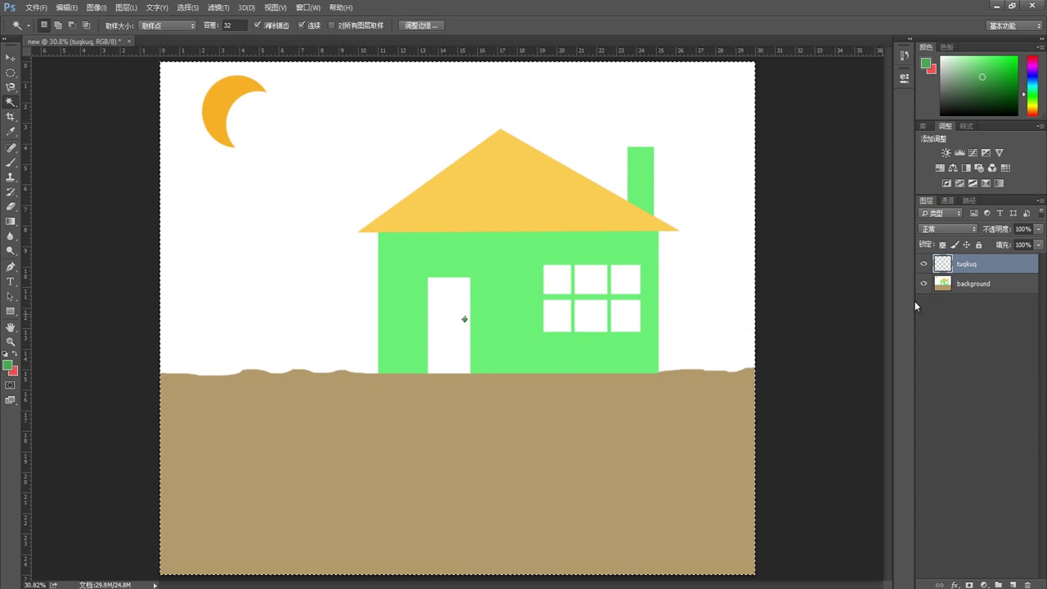
{"action": "left_click", "coordinate": [945, 284]}
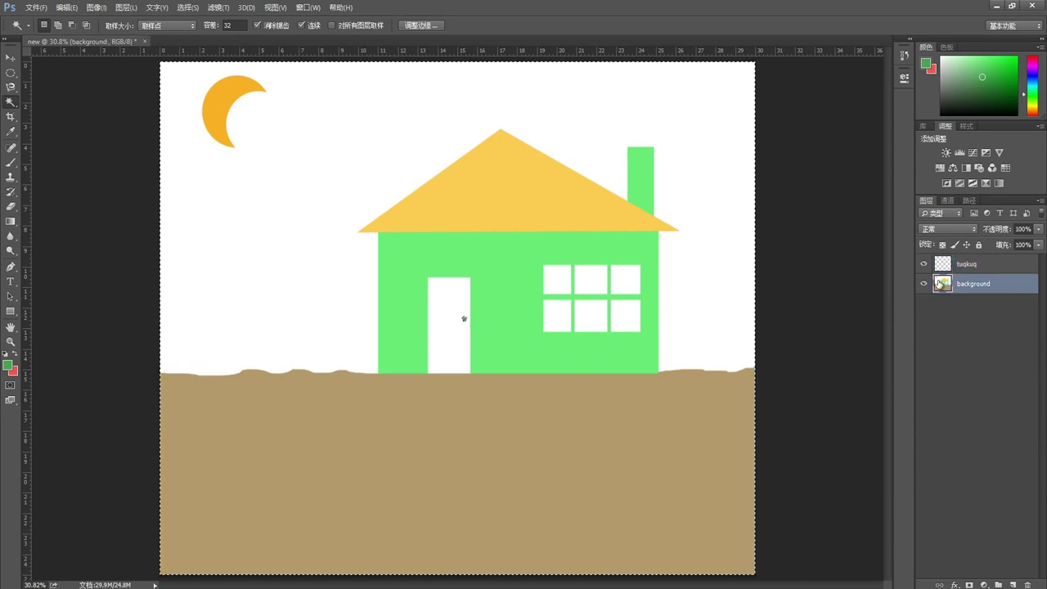
{"action": "key", "text": "ctrl+d"}
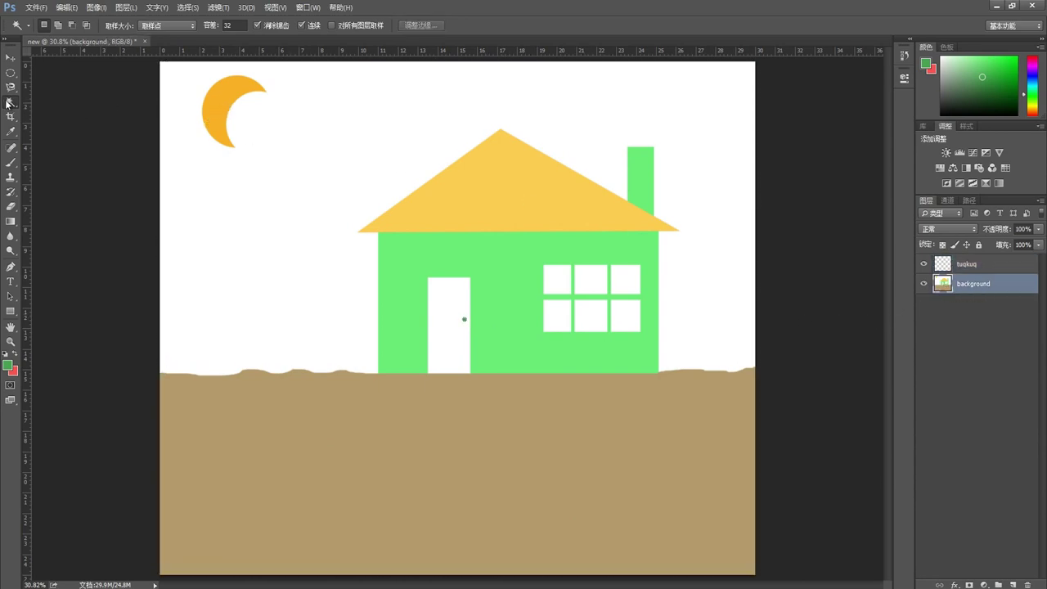
Magic Wand the green wall, then Shift-add the yellow roof and the chimney.
{"action": "left_click", "coordinate": [231, 97]}
{"action": "left_click", "coordinate": [508, 200]}
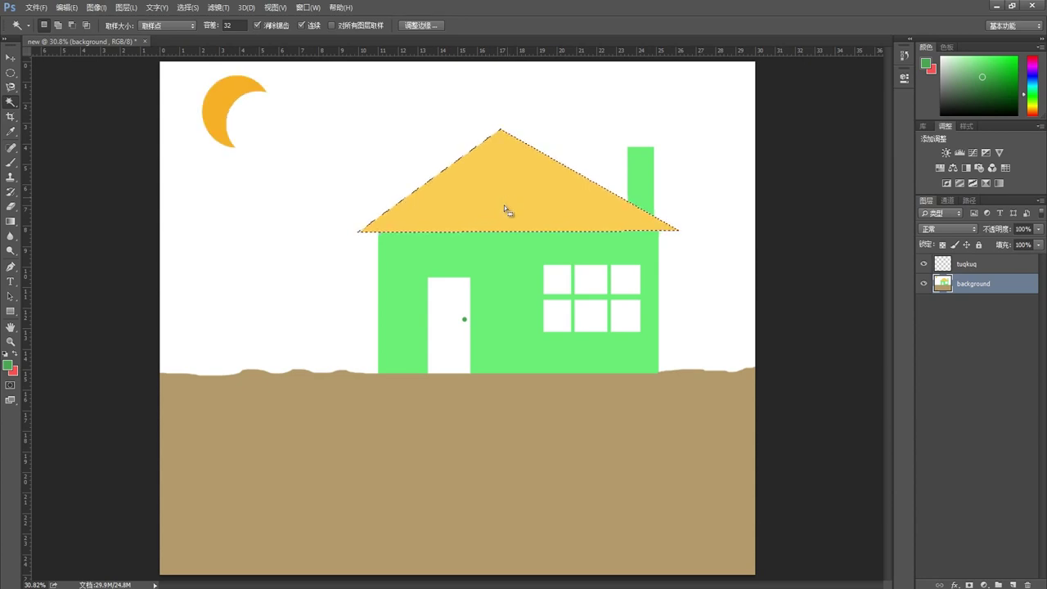
{"action": "left_click", "coordinate": [514, 322]}
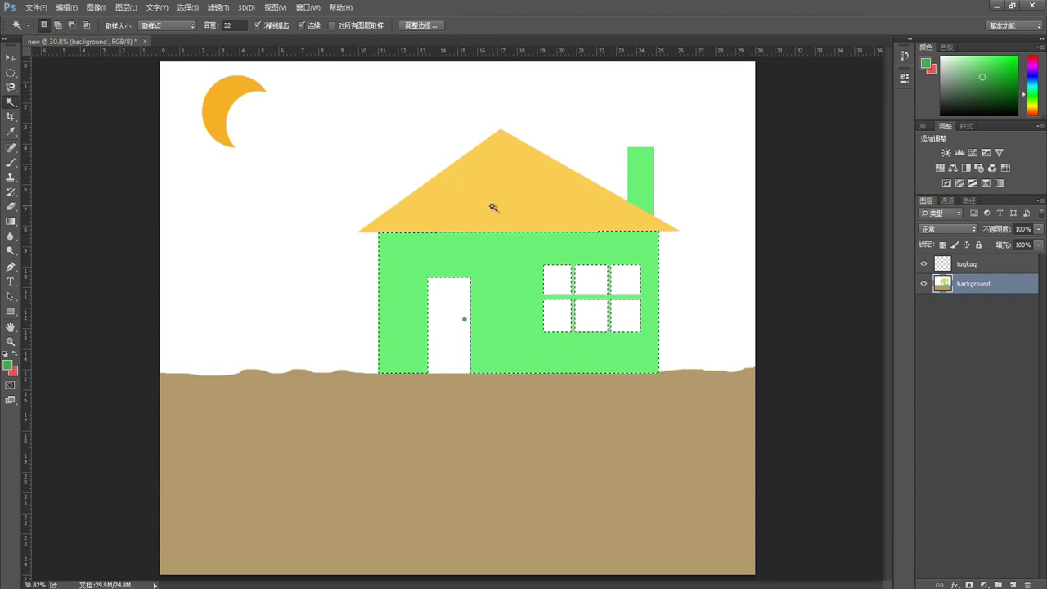
{"action": "key", "text": "shift"}
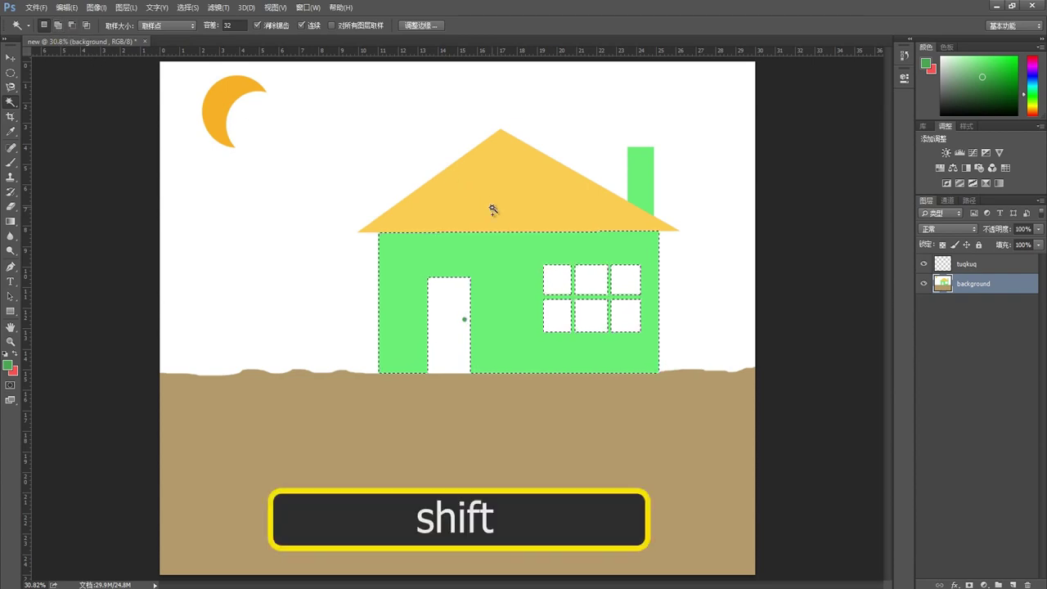
{"action": "left_click", "coordinate": [493, 208], "text": "shift"}
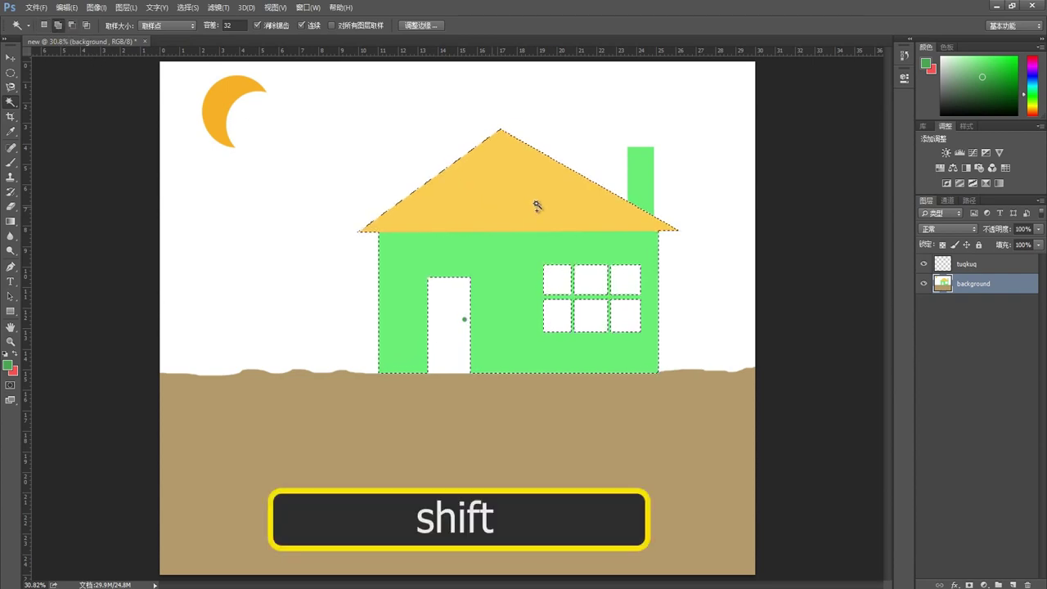
{"action": "left_click", "coordinate": [637, 183], "text": "shift"}
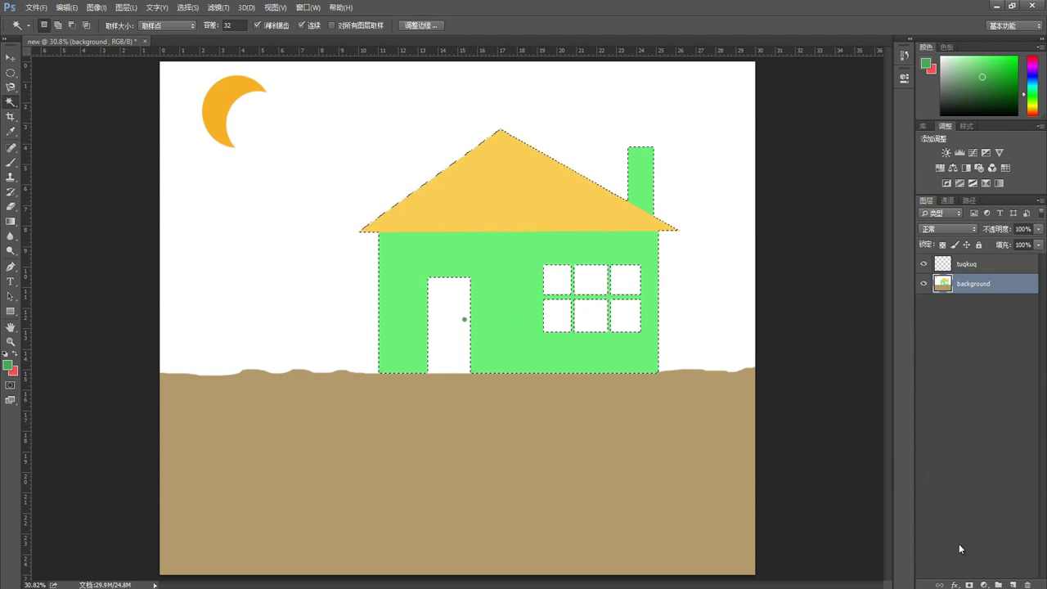
Create layer 图层 1, cut the house from background, and paste it onto 图层 1.
{"action": "left_click", "coordinate": [1013, 584]}
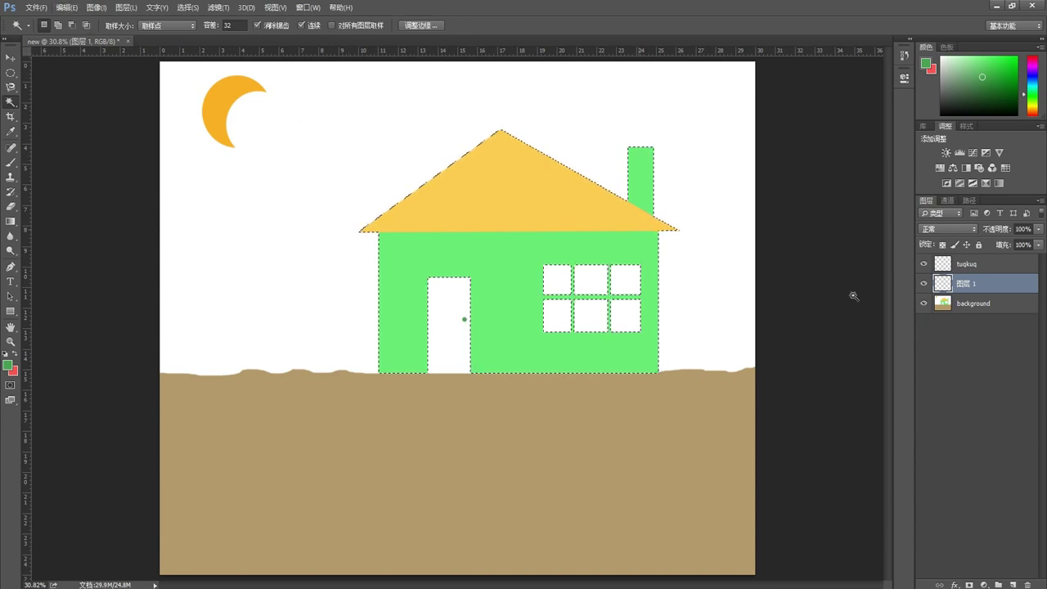
{"action": "left_click", "coordinate": [944, 304]}
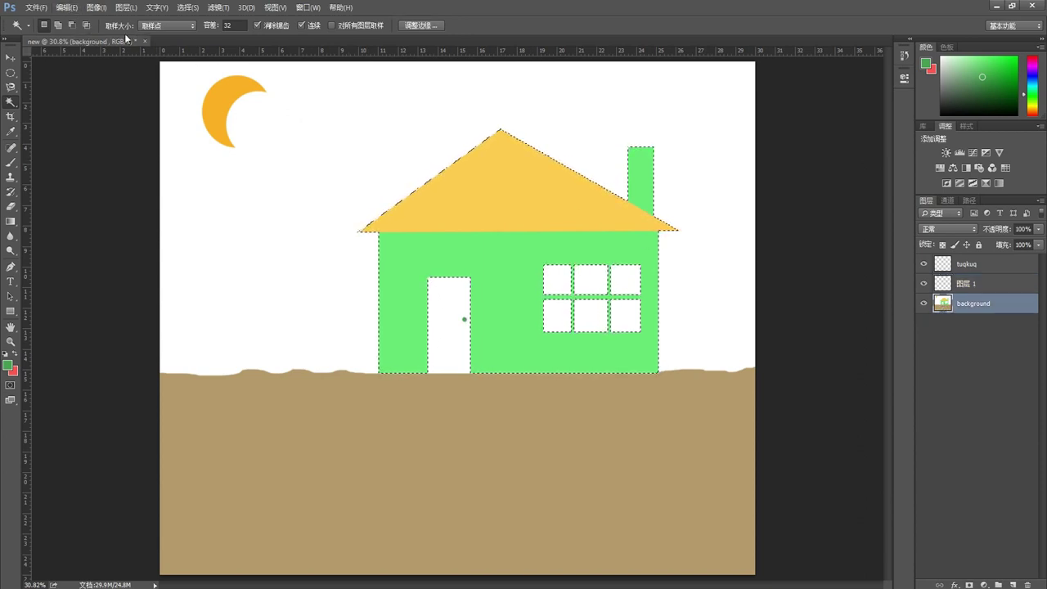
{"action": "left_click", "coordinate": [69, 8]}
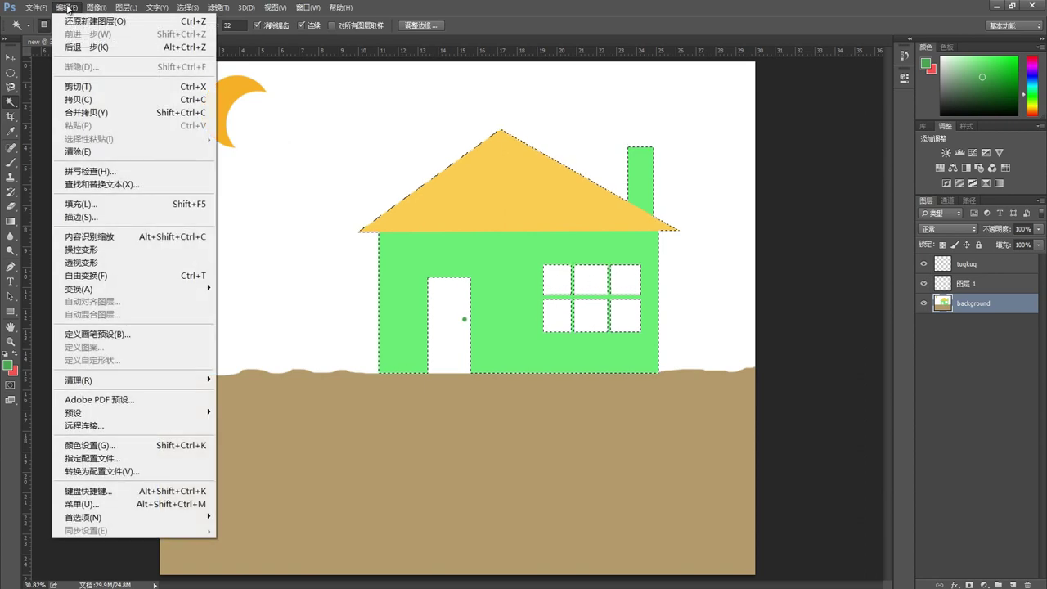
{"action": "left_click", "coordinate": [75, 87]}
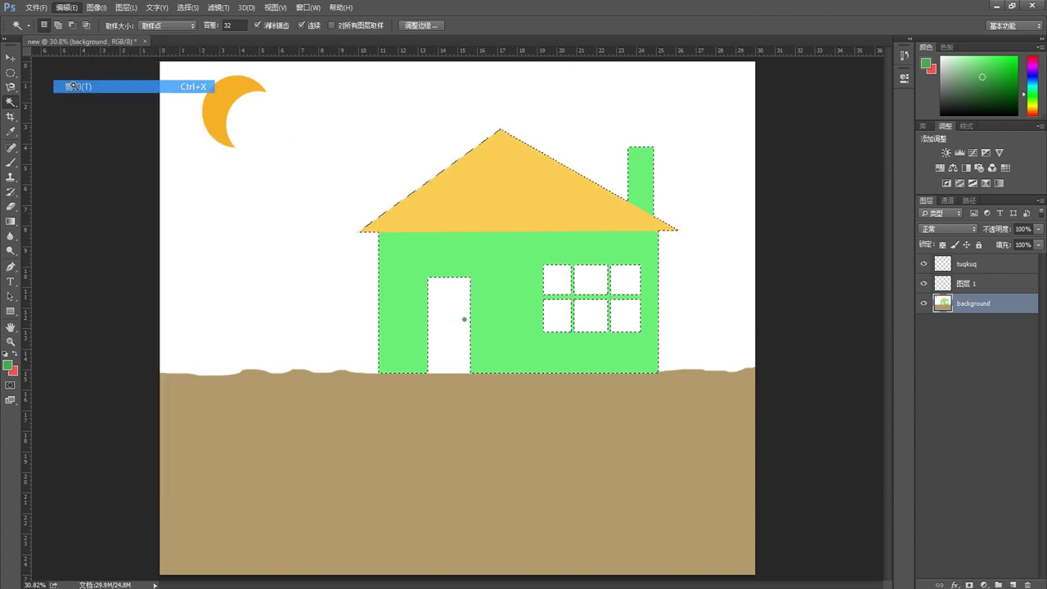
{"action": "left_click", "coordinate": [945, 285]}
{"action": "left_click", "coordinate": [67, 8]}
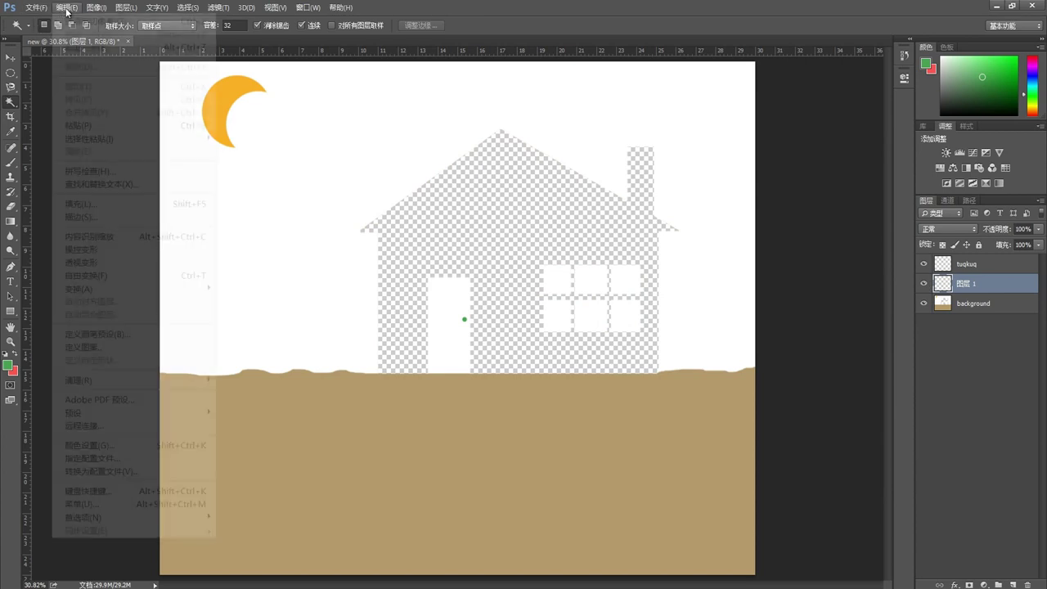
{"action": "left_click", "coordinate": [77, 125]}
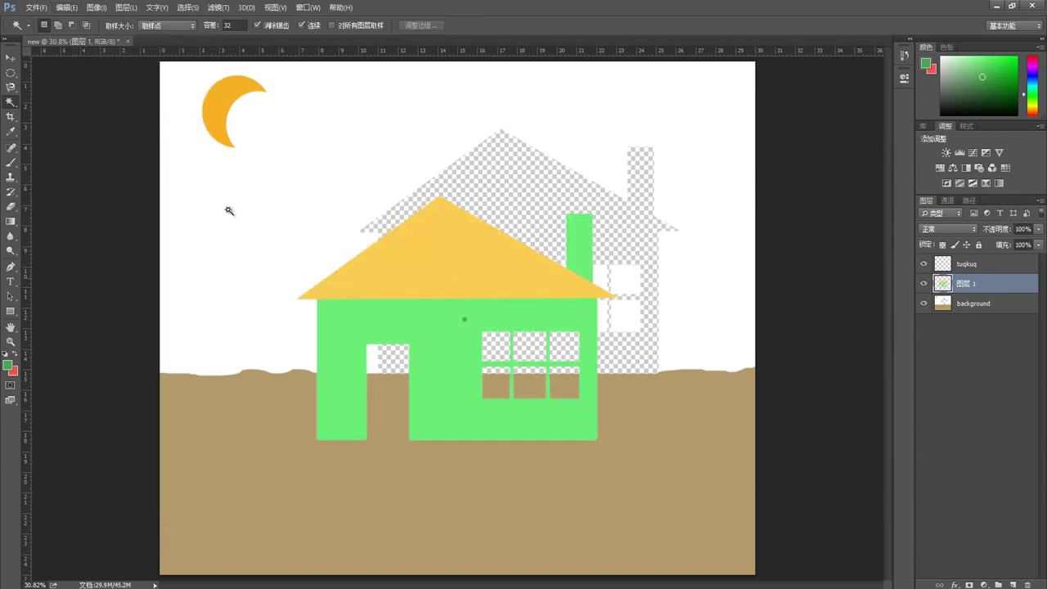
Move the pasted house back over its original outline, nudging it right and down to align.
{"action": "left_click", "coordinate": [13, 58]}
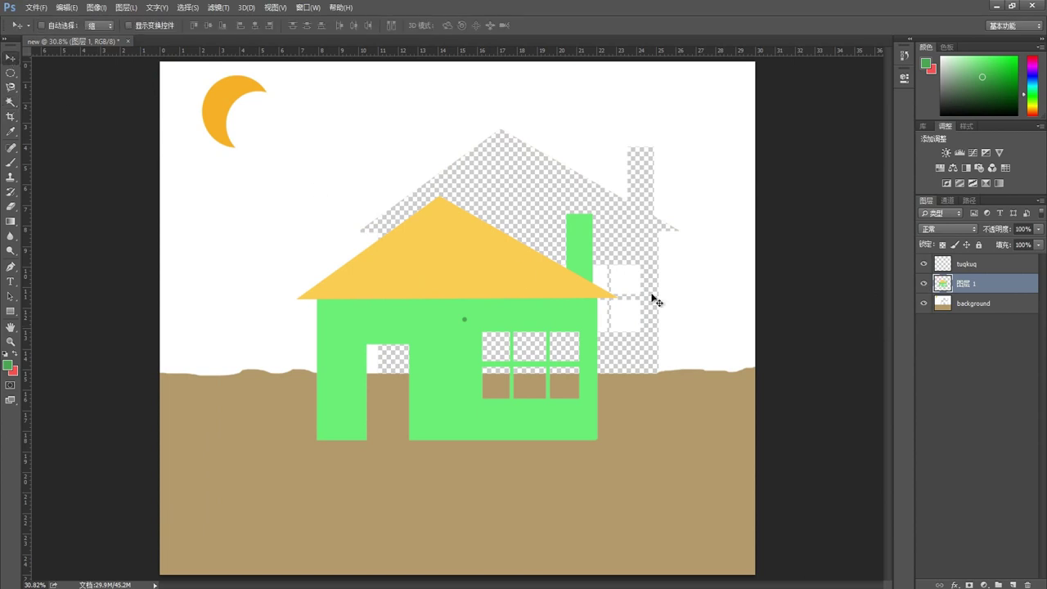
{"action": "left_click_drag", "start_coordinate": [496, 290], "coordinate": [556, 218]}
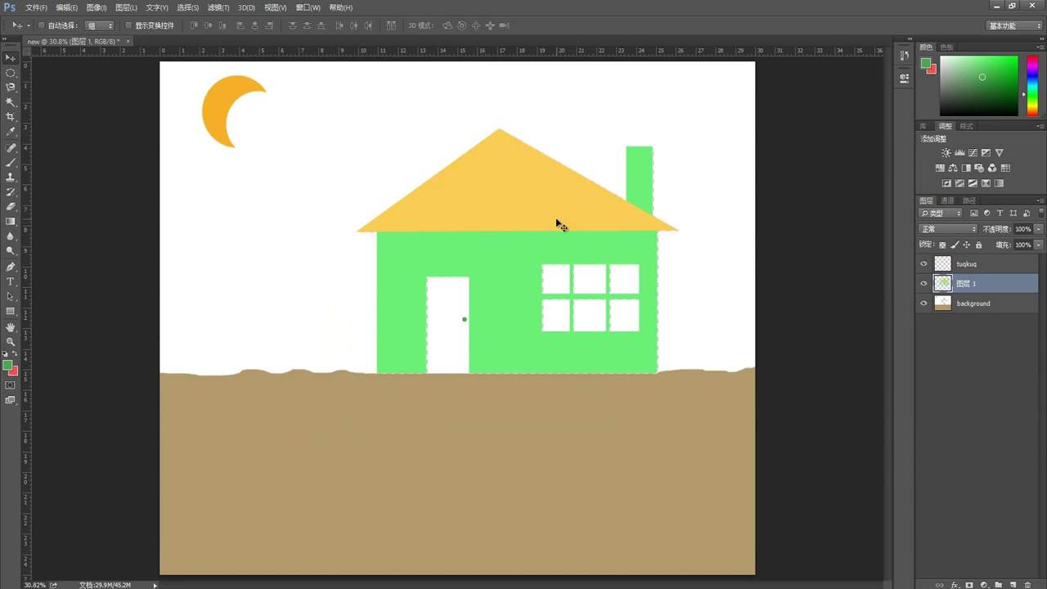
{"action": "key", "text": "Right"}
{"action": "key", "text": "Right"}
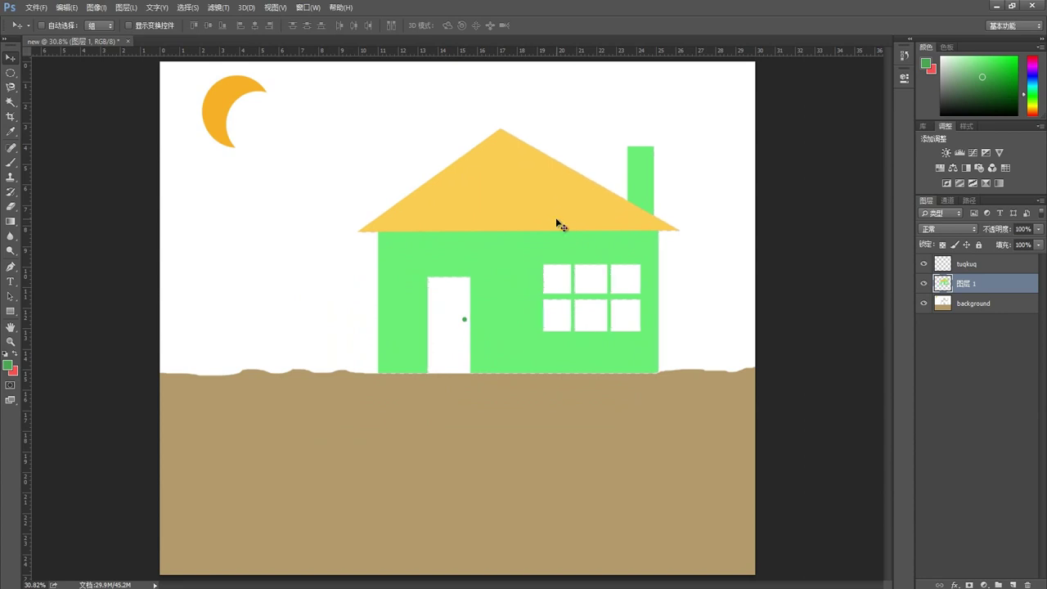
{"action": "key", "text": "Down"}
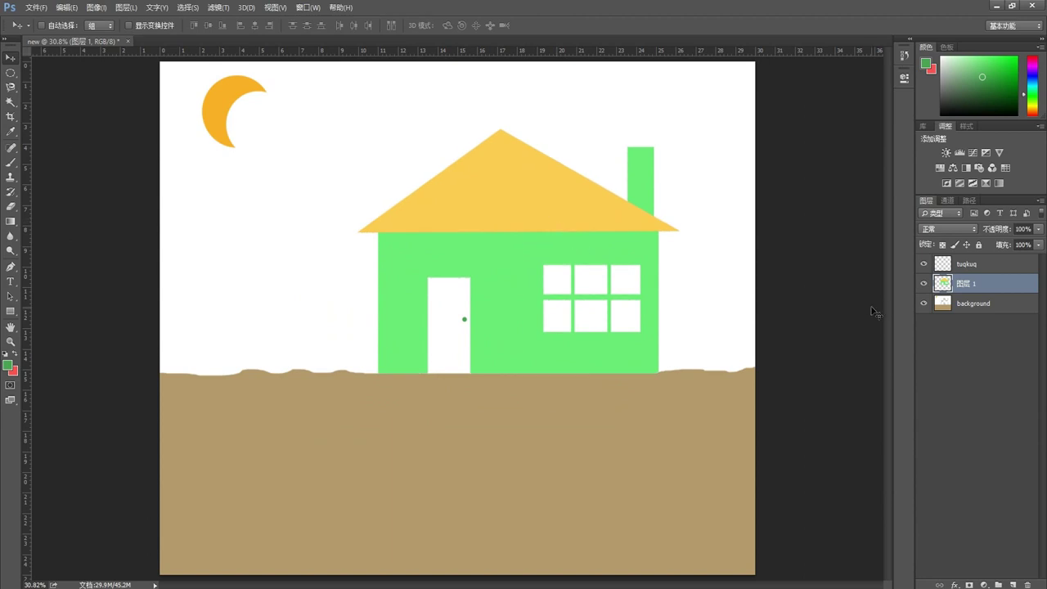
Rename the 图层 1 house layer to 'home' and deselect it.
{"action": "double_click", "coordinate": [962, 284]}
{"action": "type", "text": "home"}
{"action": "key", "text": "Return"}
{"action": "left_click", "coordinate": [959, 370]}
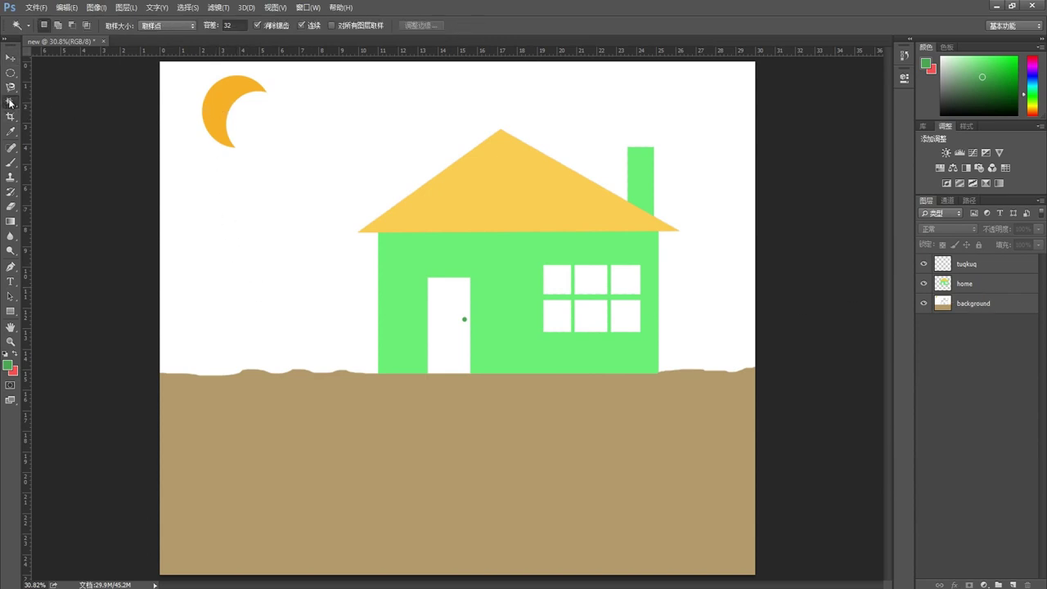
Quick-select the orange moon on the background layer and add an empty 图层 1 above the background.
{"action": "left_click_drag", "start_coordinate": [9, 102], "coordinate": [48, 104]}
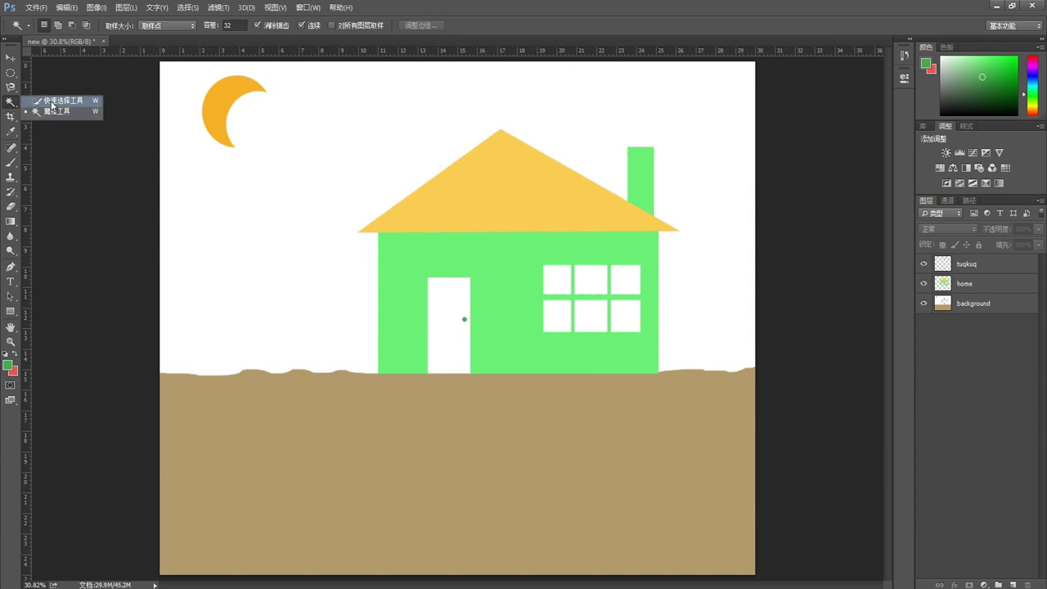
{"action": "left_click", "coordinate": [52, 101]}
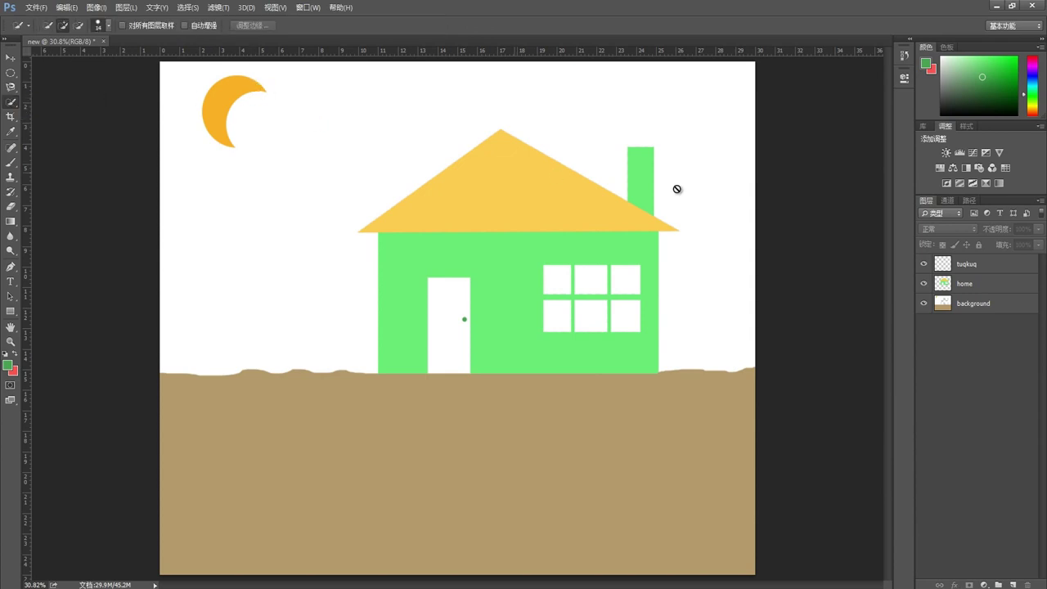
{"action": "left_click", "coordinate": [945, 301]}
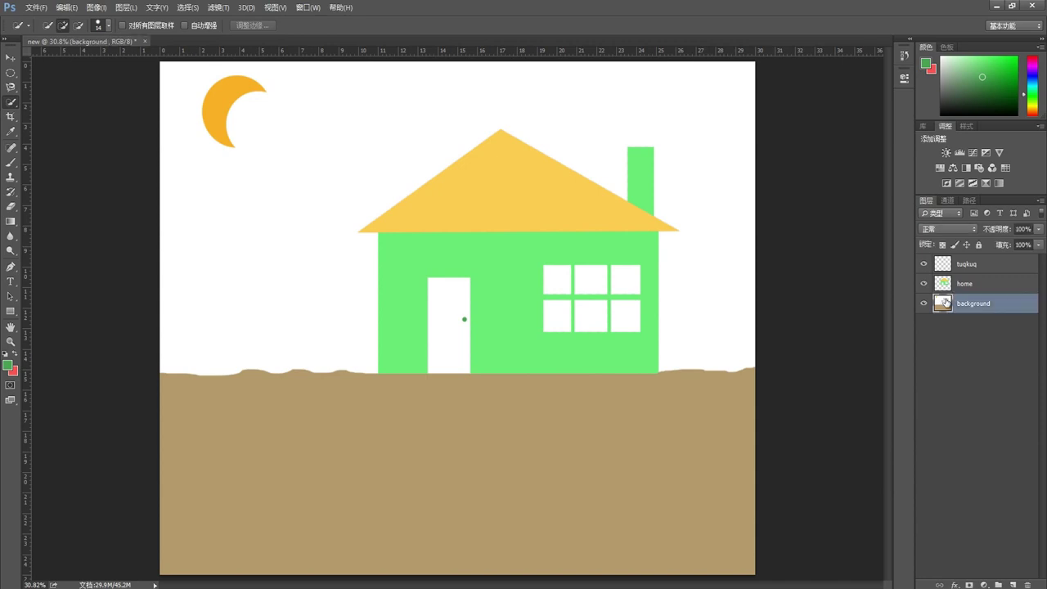
{"action": "left_click", "coordinate": [229, 85]}
{"action": "left_click", "coordinate": [1014, 585]}
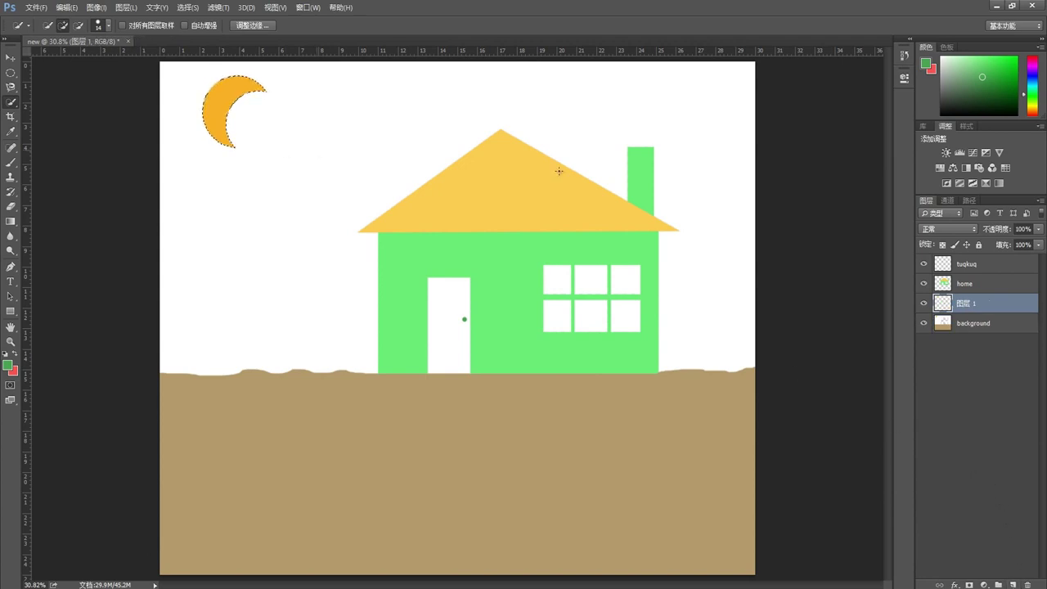
{"action": "left_click", "coordinate": [942, 324]}
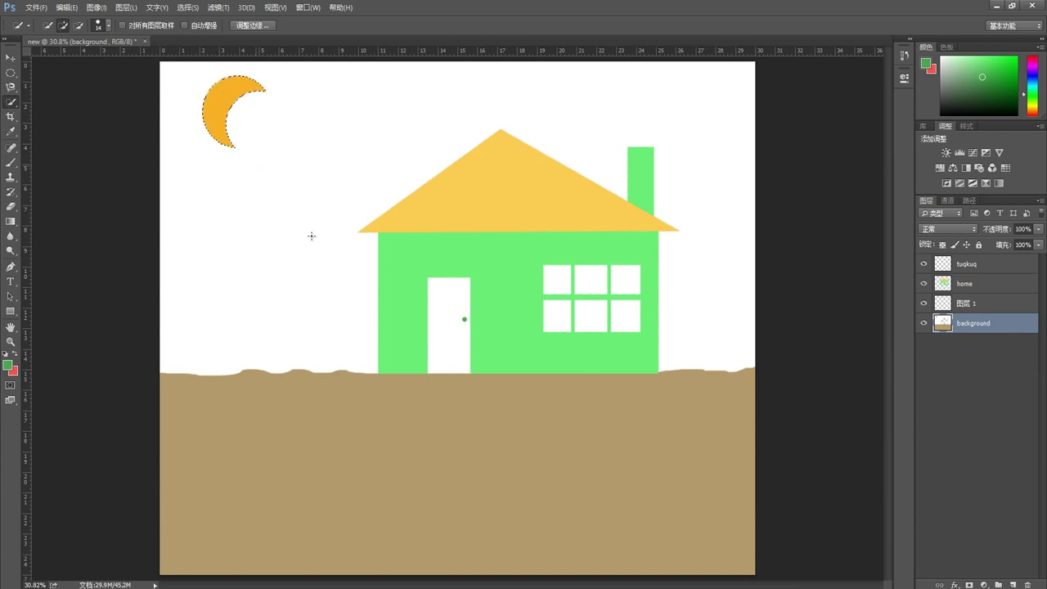
Clear the moon selection and merge the empty 图层 1 down into the background.
{"action": "left_click", "coordinate": [944, 304]}
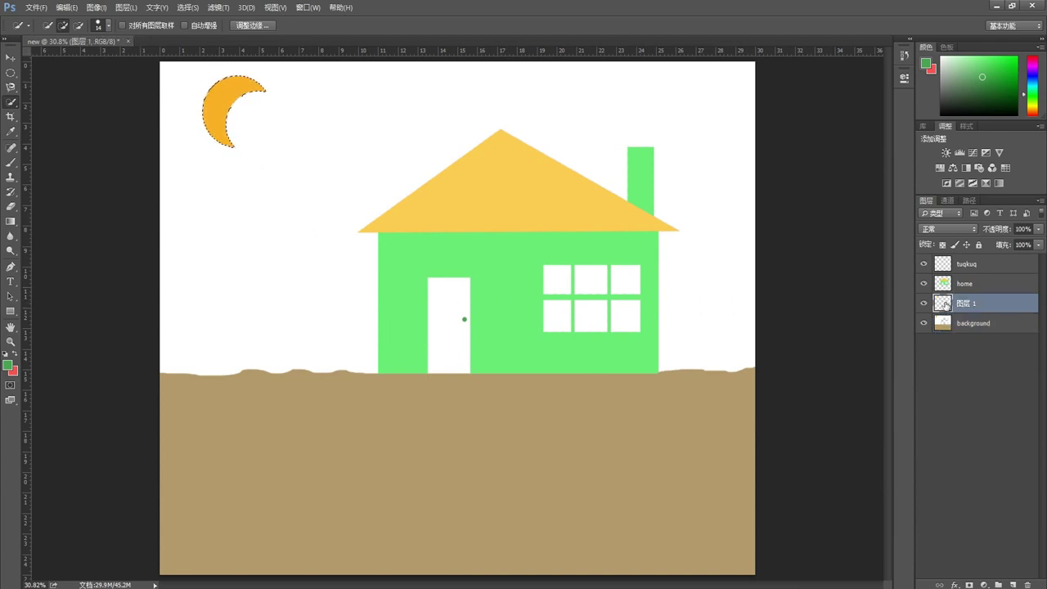
{"action": "left_click", "coordinate": [942, 326]}
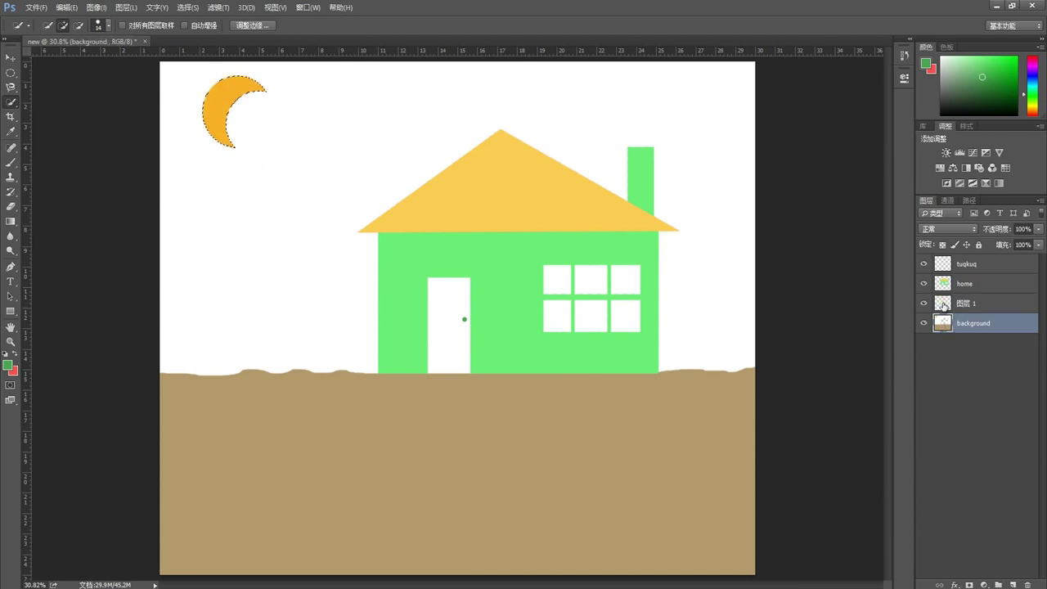
{"action": "left_click", "coordinate": [945, 305]}
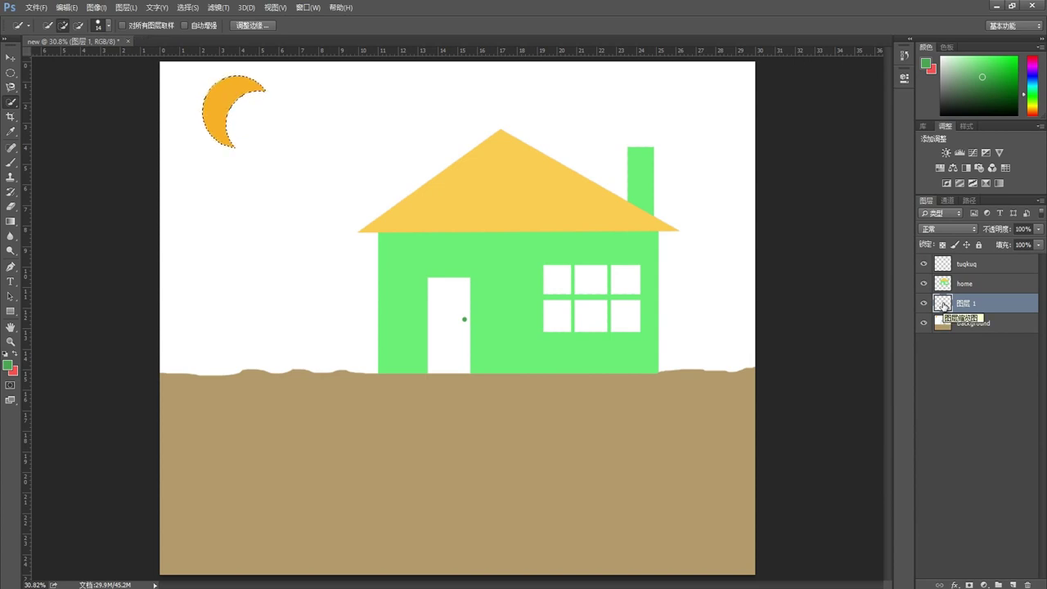
{"action": "key", "text": "Delete"}
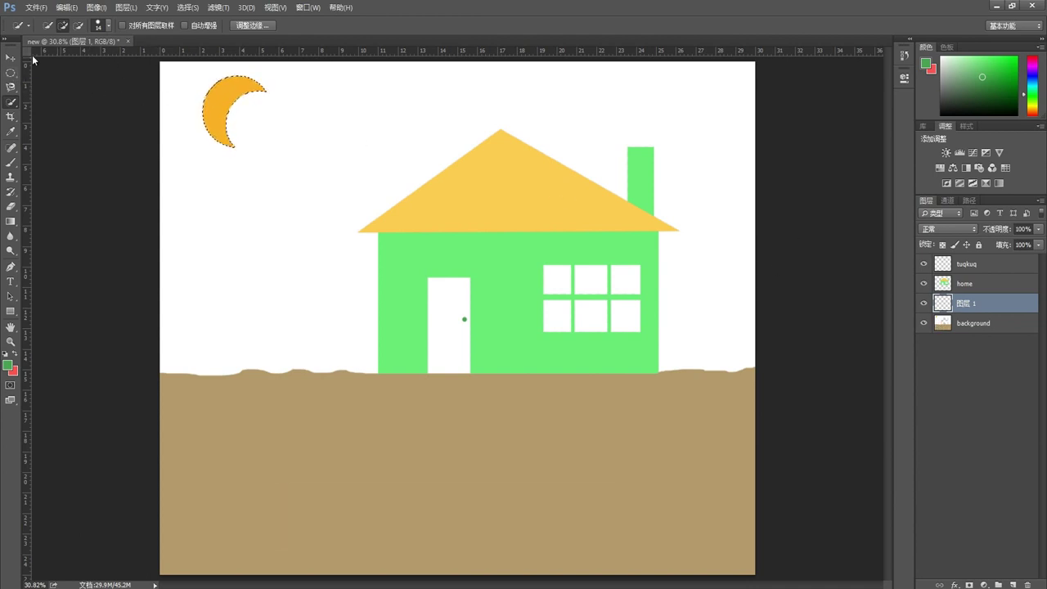
{"action": "key", "text": "ctrl+d"}
{"action": "key", "text": "ctrl+e"}
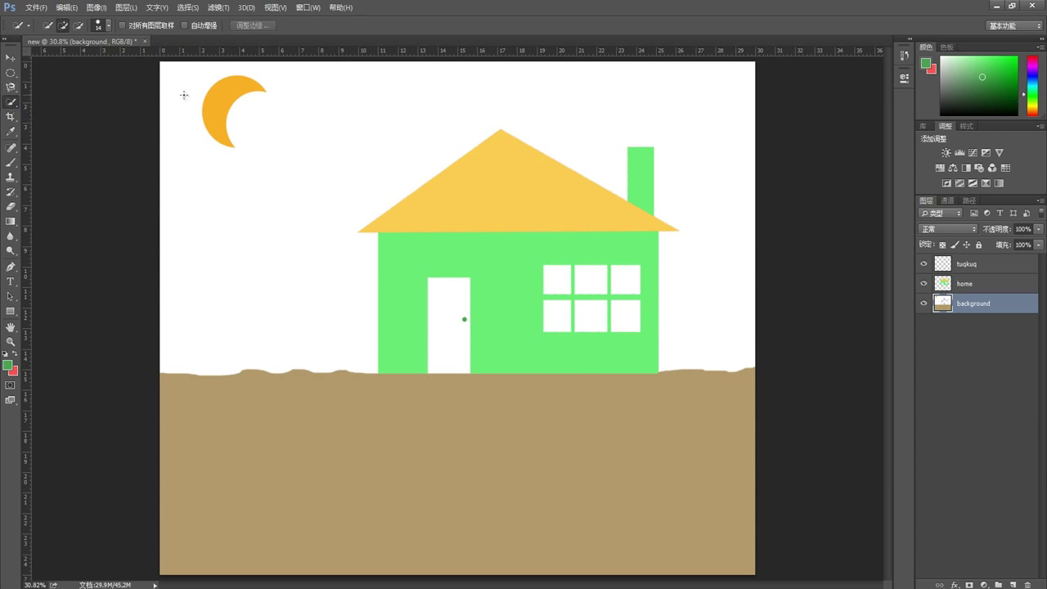
Reselect the orange moon and copy it onto its own layer with Ctrl+J.
{"action": "left_click", "coordinate": [228, 94]}
{"action": "key", "text": "ctrl+j"}
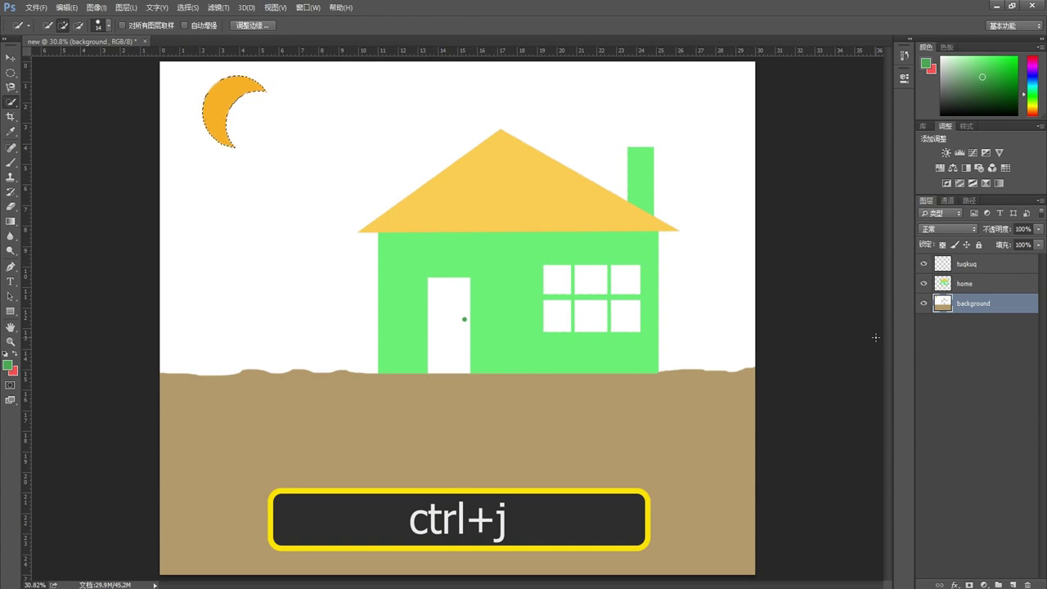
{"action": "key", "text": "ctrl+j"}
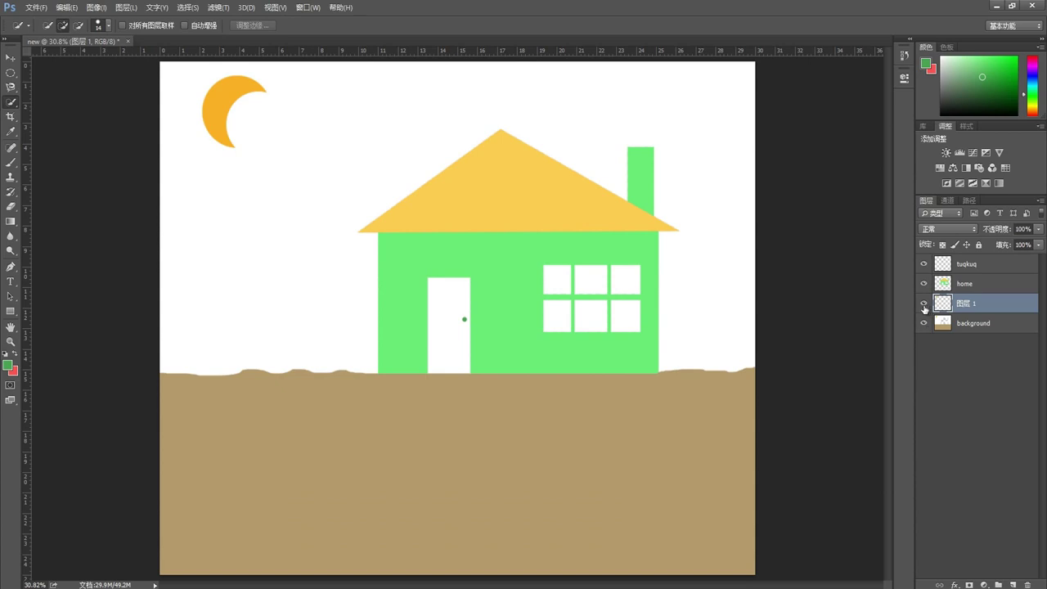
Toggle the background and moon layer visibility to check the copy, then select the moon layer.
{"action": "left_click", "coordinate": [944, 323]}
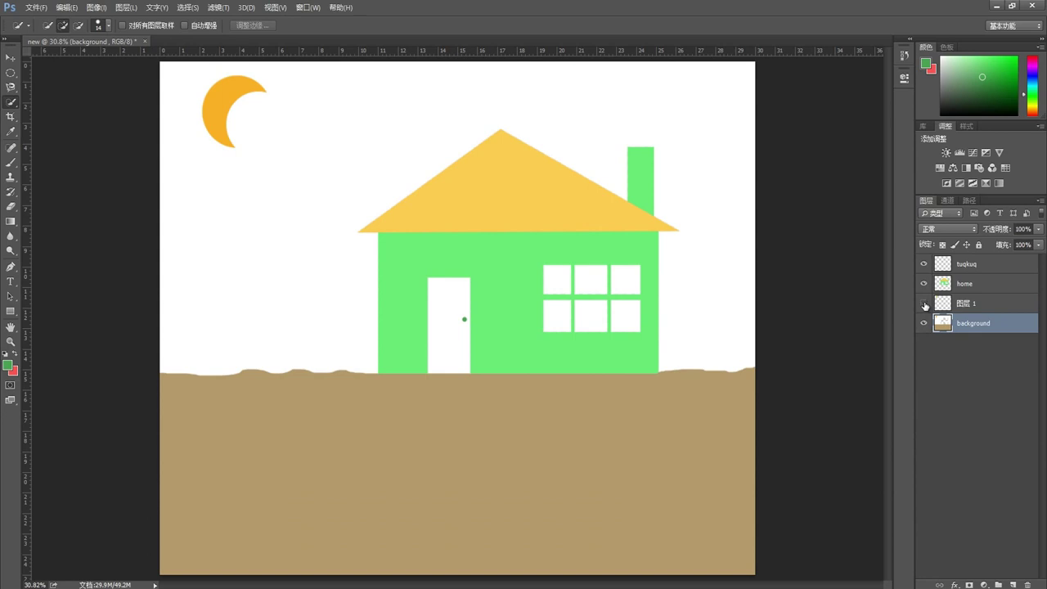
{"action": "left_click_drag", "start_coordinate": [925, 305], "coordinate": [925, 324]}
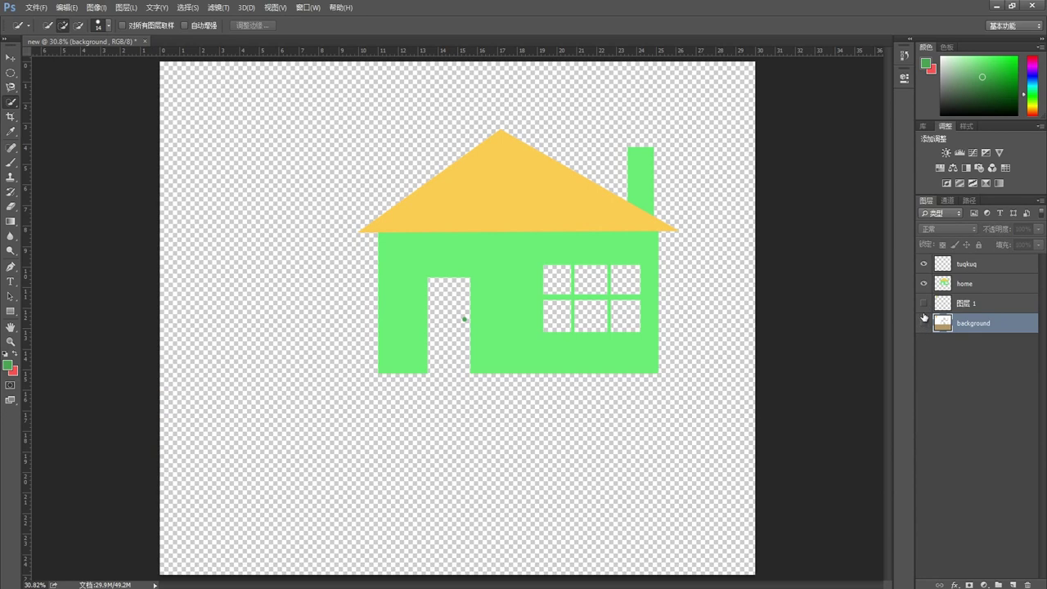
{"action": "left_click", "coordinate": [924, 304]}
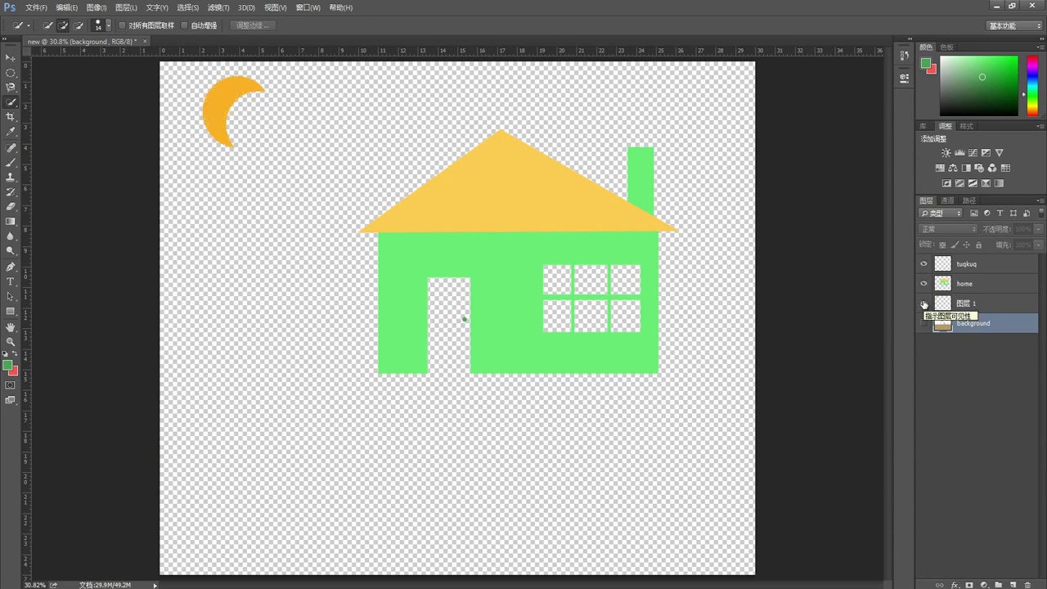
{"action": "left_click", "coordinate": [923, 306]}
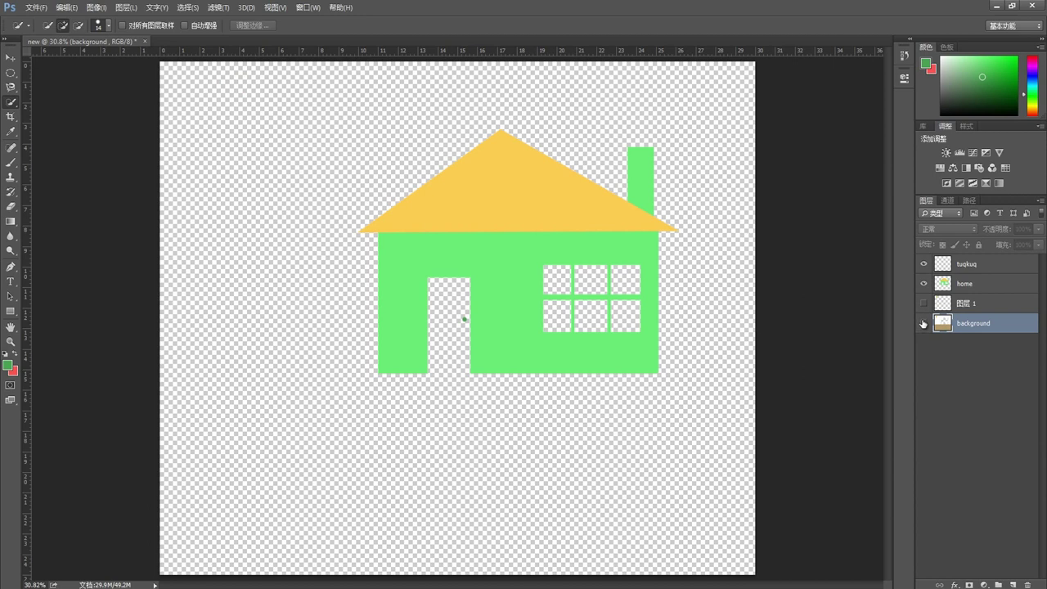
{"action": "left_click_drag", "start_coordinate": [923, 324], "coordinate": [925, 306]}
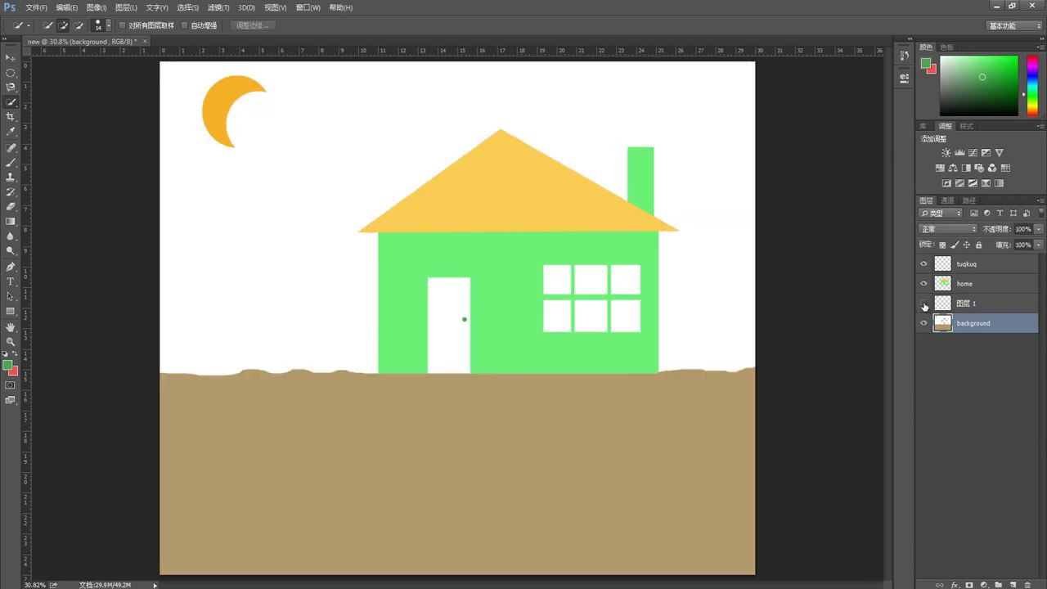
{"action": "left_click", "coordinate": [943, 302]}
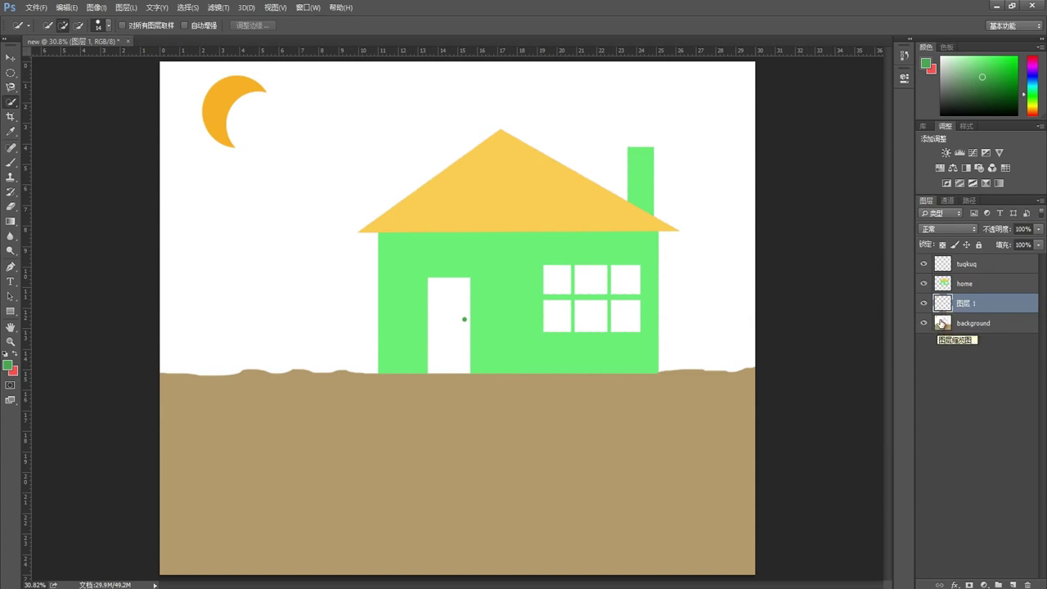
Hide the copied moon and draw a rectangular marquee around the moon on the background.
{"action": "left_click", "coordinate": [929, 325]}
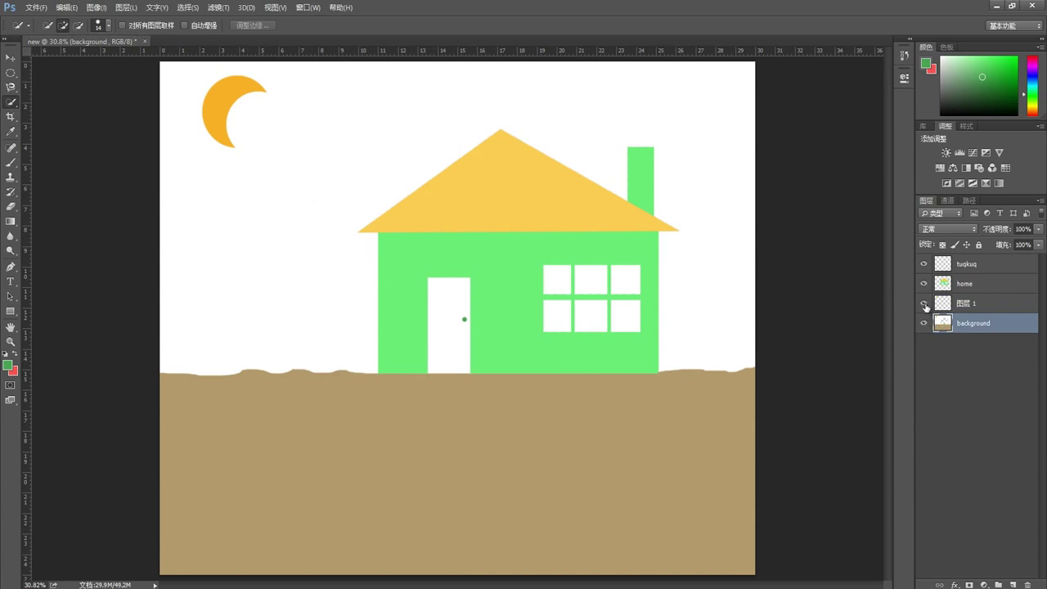
{"action": "left_click", "coordinate": [923, 302]}
{"action": "right_click", "coordinate": [11, 74]}
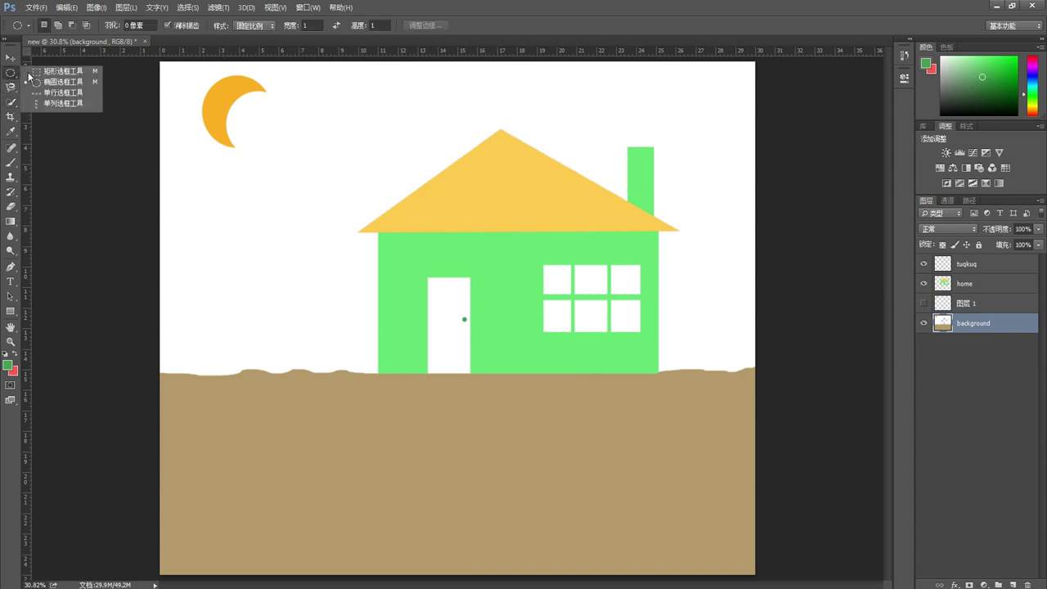
{"action": "left_click", "coordinate": [61, 71]}
{"action": "left_click_drag", "start_coordinate": [177, 67], "coordinate": [320, 182]}
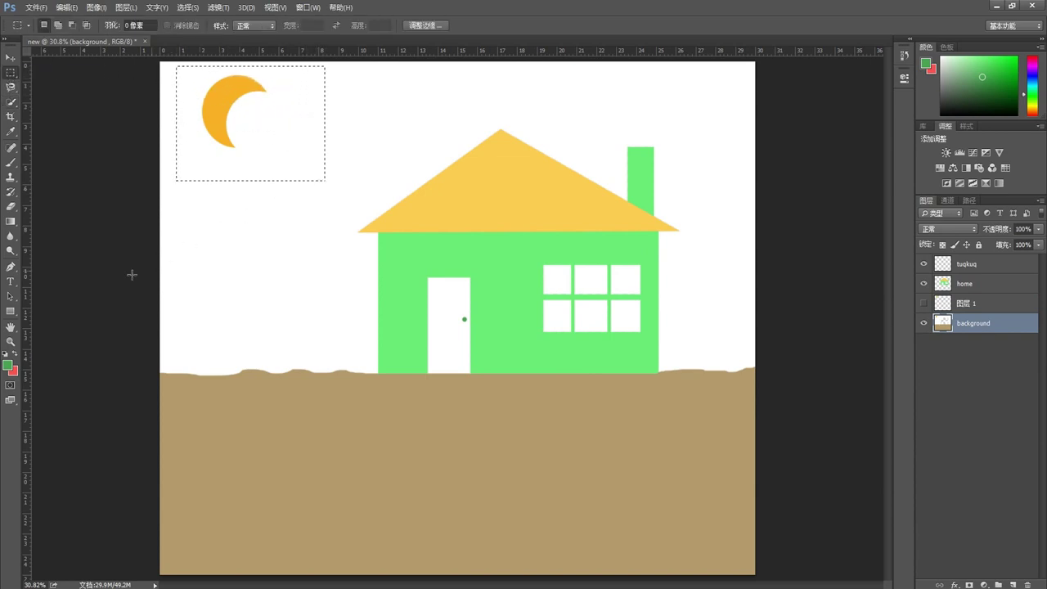
Set the foreground colour to white and fill the moon area with it.
{"action": "left_click", "coordinate": [9, 368]}
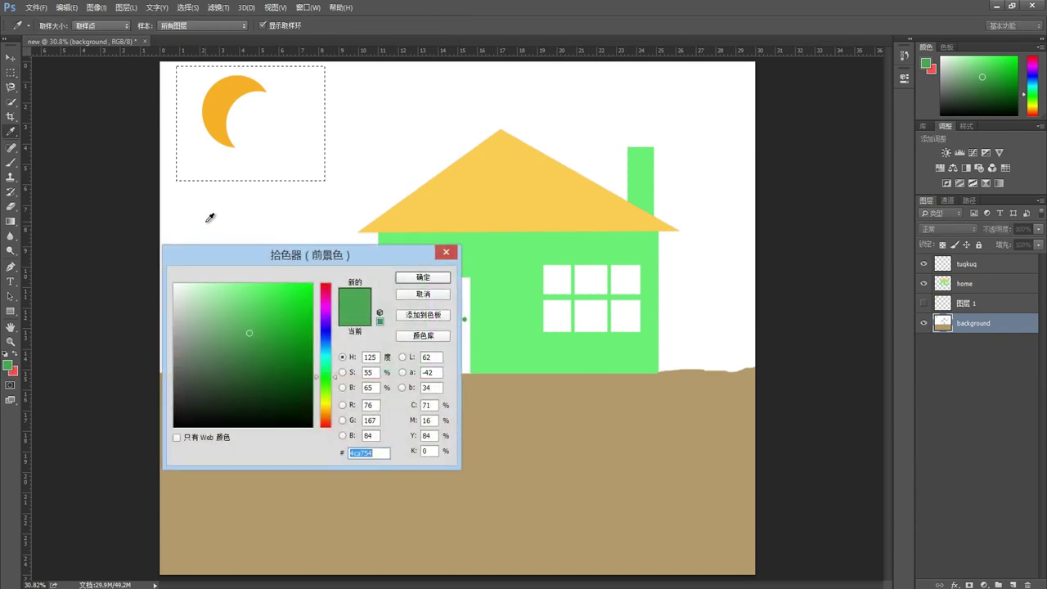
{"action": "left_click", "coordinate": [207, 220]}
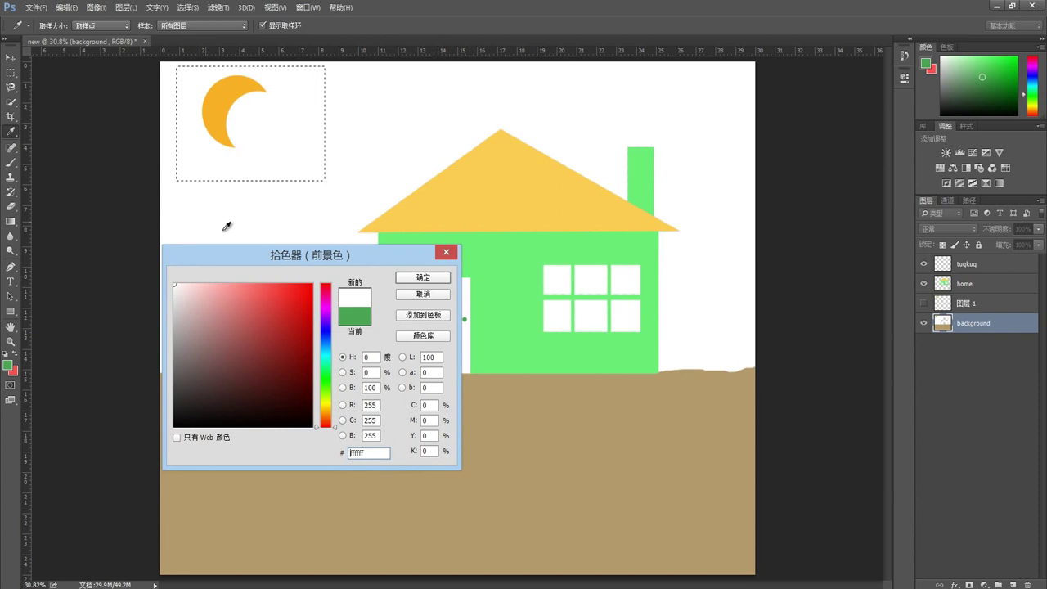
{"action": "left_click", "coordinate": [422, 277]}
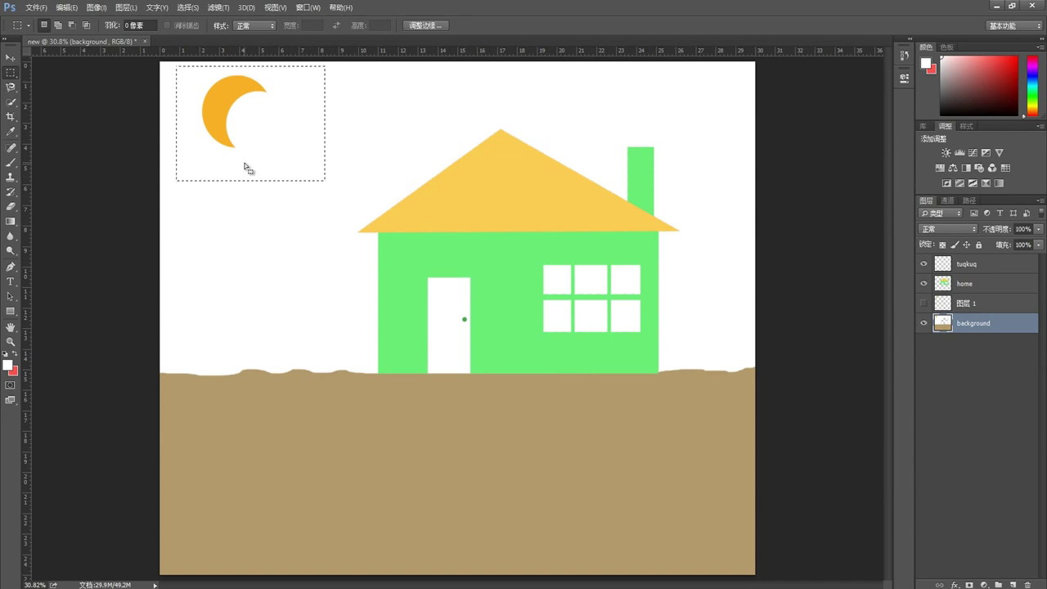
{"action": "key", "text": "alt"}
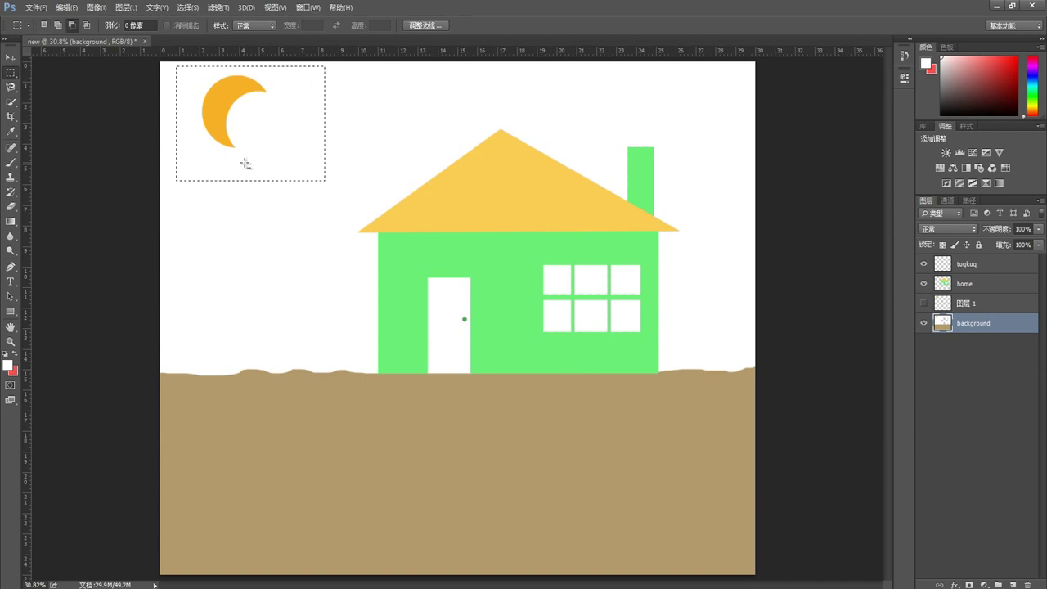
{"action": "key", "text": "alt+Delete"}
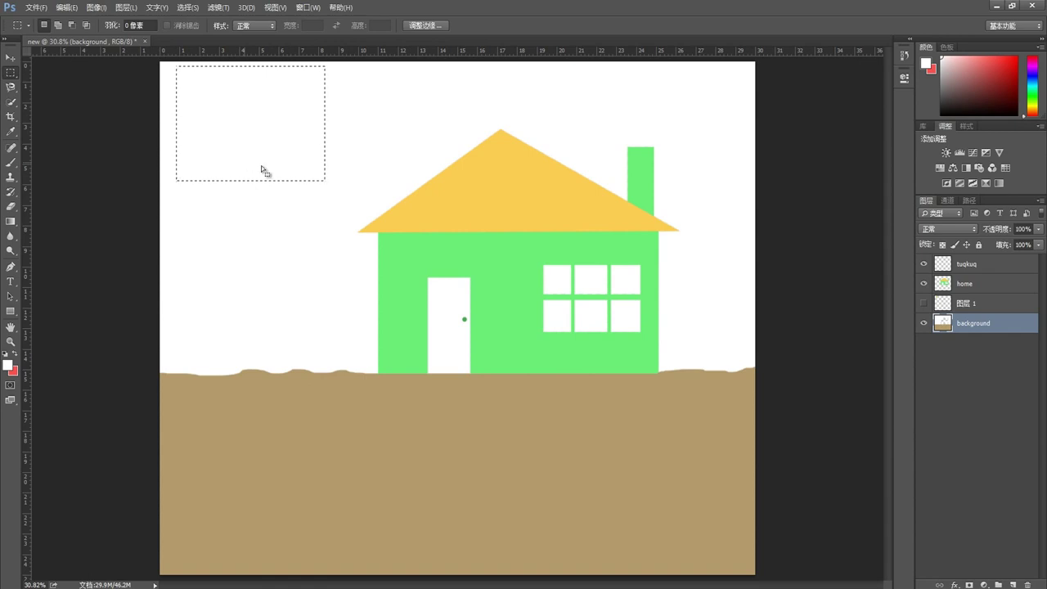
Show the copied moon layer again, clear the selection, and rename 图层 1 to 'moon'.
{"action": "left_click", "coordinate": [942, 304]}
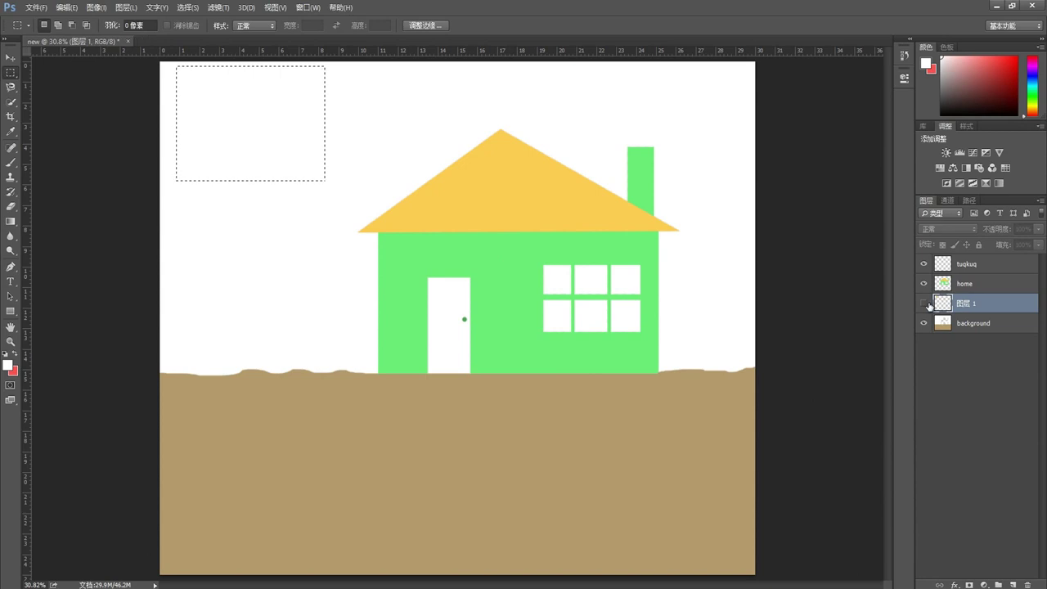
{"action": "left_click", "coordinate": [923, 302]}
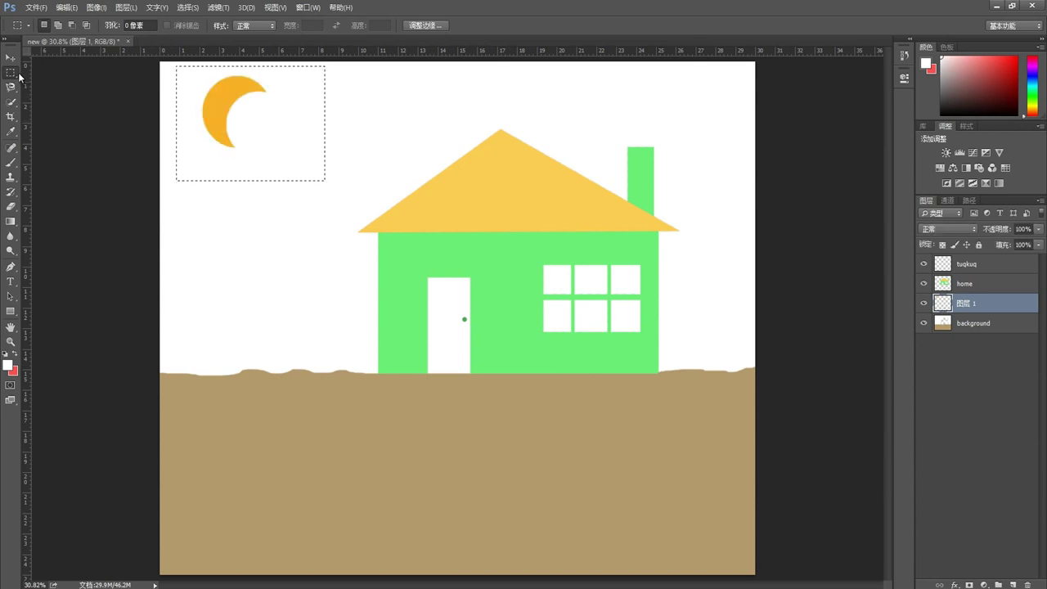
{"action": "left_click", "coordinate": [361, 122]}
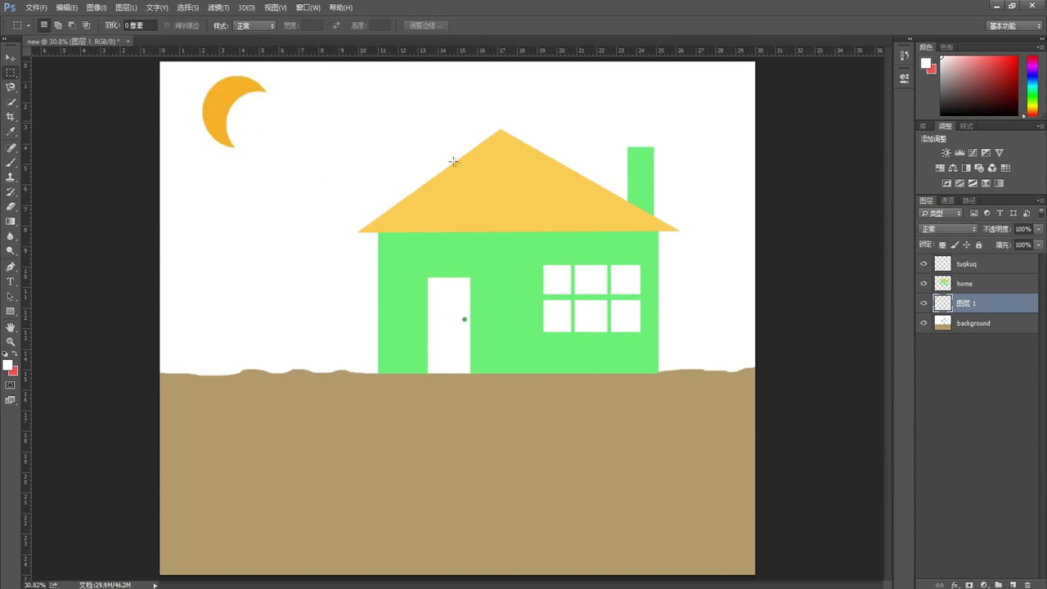
{"action": "double_click", "coordinate": [965, 303]}
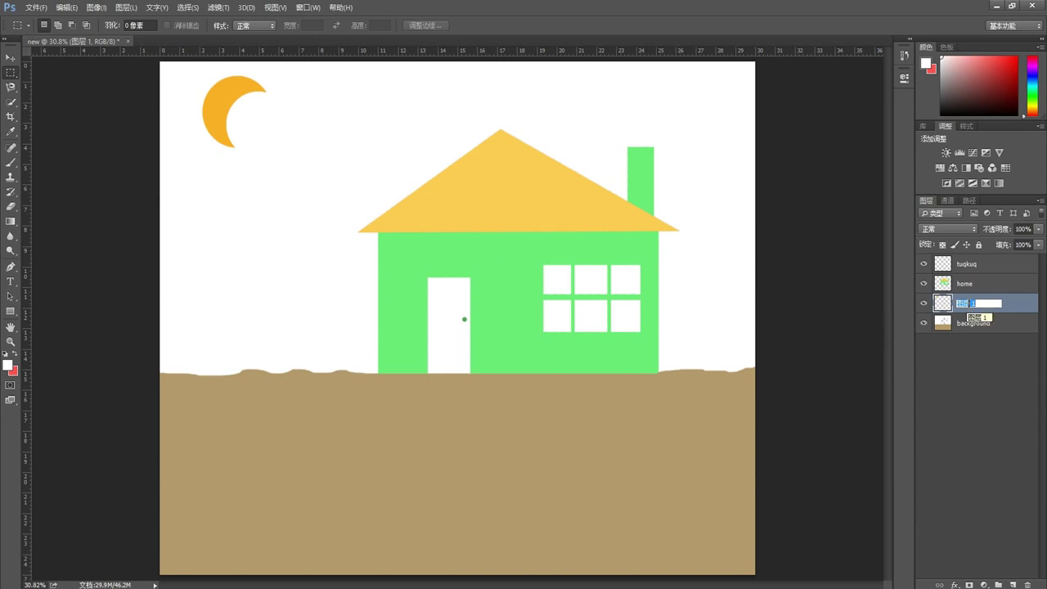
{"action": "type", "text": "moo"}
{"action": "type", "text": "n"}
{"action": "key", "text": "Return"}
{"action": "left_click", "coordinate": [998, 388]}
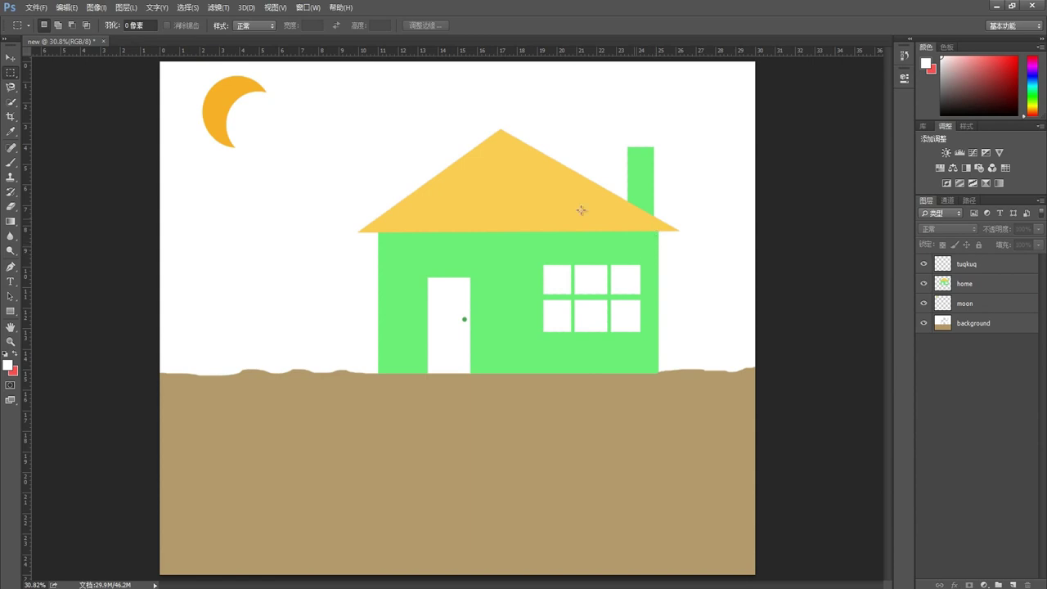
Select the background and hide the home, moon and tuqkuq layers.
{"action": "left_click", "coordinate": [942, 325]}
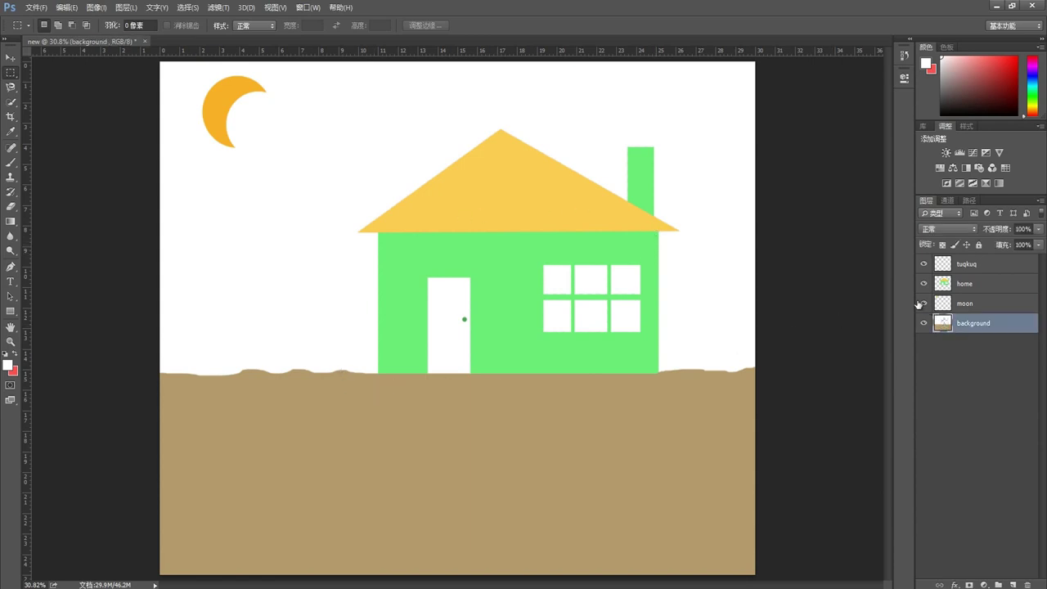
{"action": "left_click", "coordinate": [924, 284]}
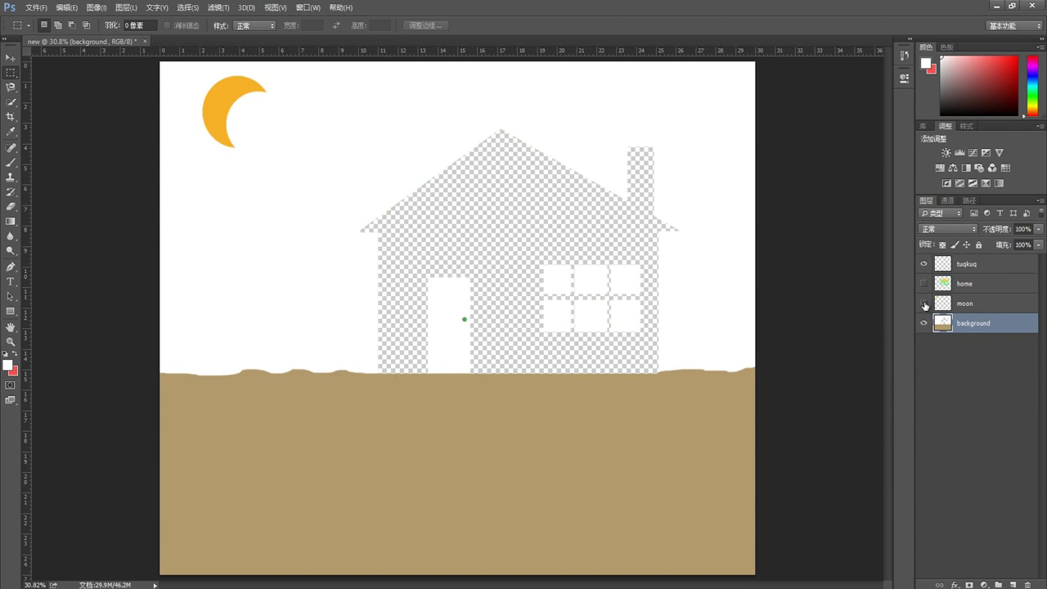
{"action": "left_click", "coordinate": [923, 303]}
{"action": "left_click", "coordinate": [923, 284]}
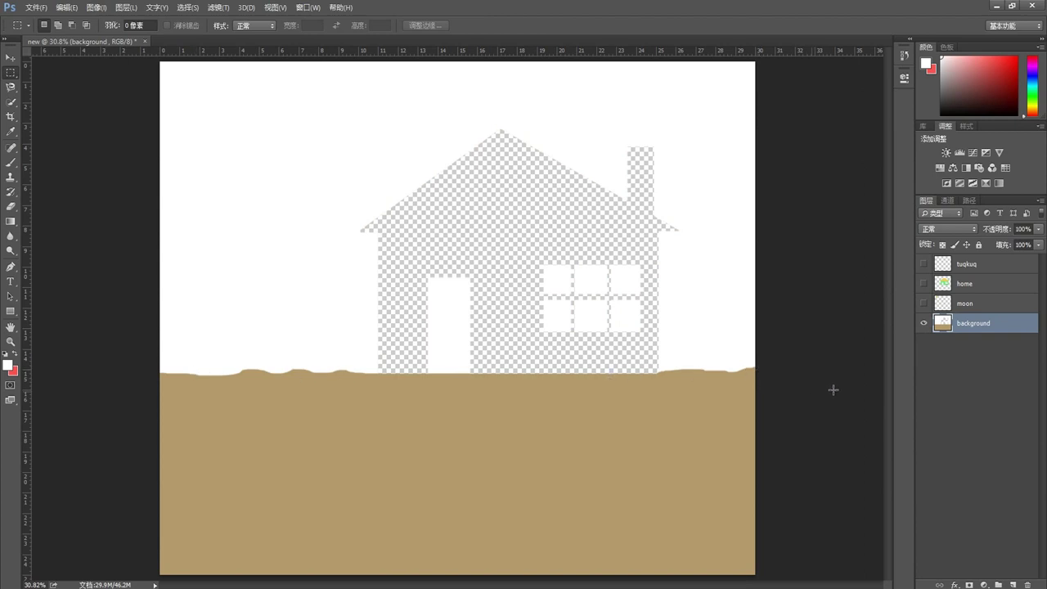
Select the brown ground with the Magic Wand Tool.
{"action": "left_click", "coordinate": [12, 102]}
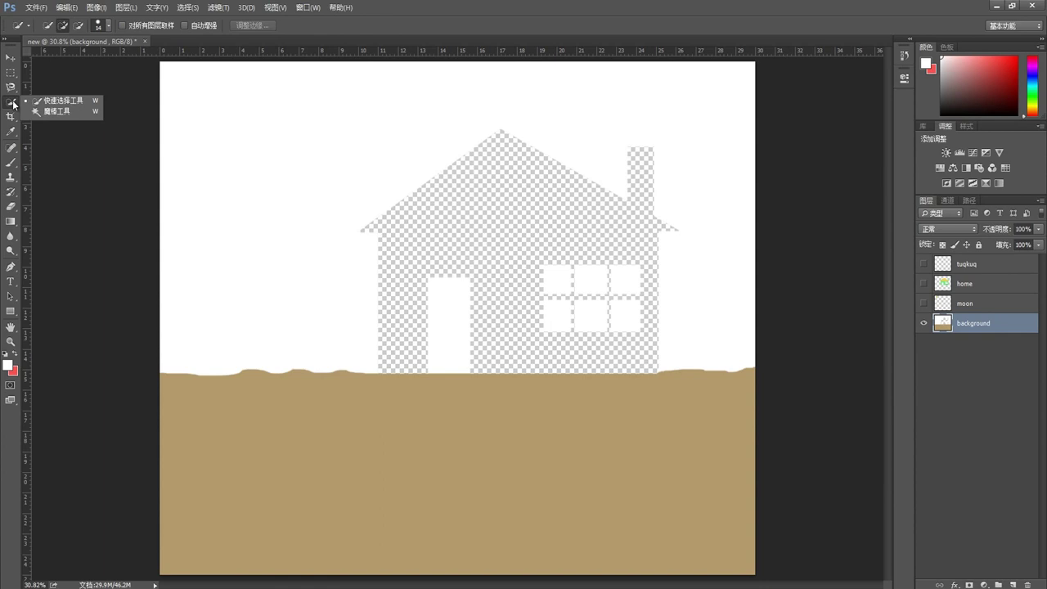
{"action": "left_click", "coordinate": [56, 111]}
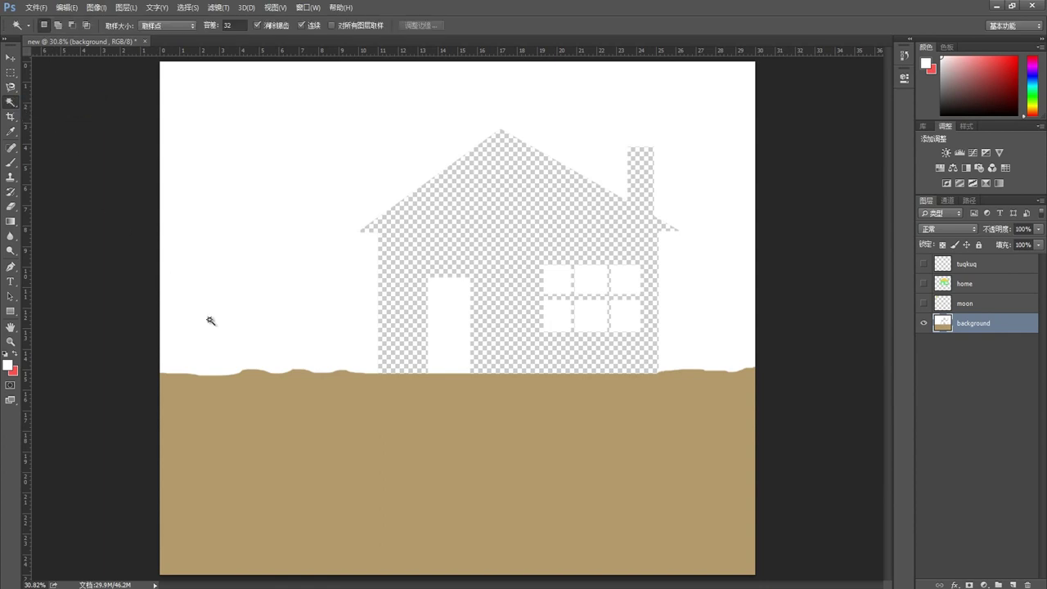
{"action": "left_click", "coordinate": [290, 390]}
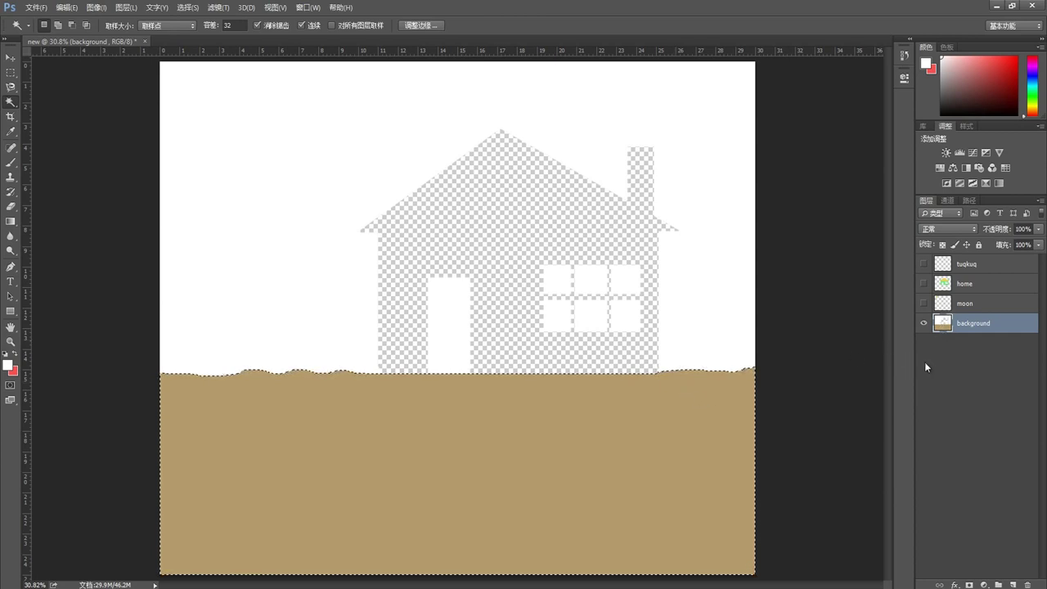
{"action": "left_click", "coordinate": [96, 7]}
{"action": "key", "text": "Escape"}
Cut the brown ground from the background and paste it onto a new layer.
{"action": "left_click", "coordinate": [76, 9]}
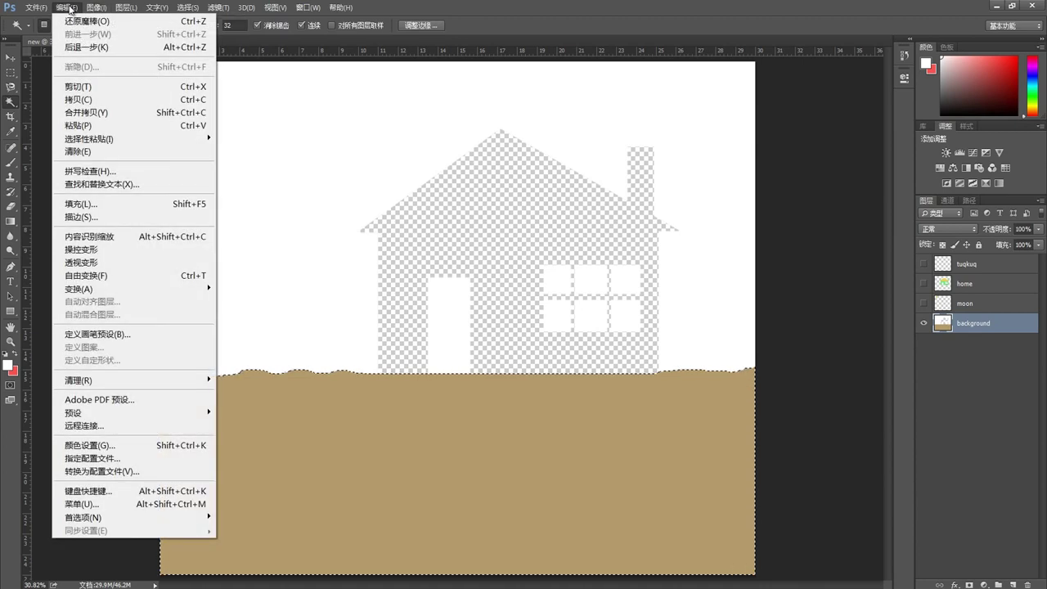
{"action": "left_click", "coordinate": [77, 86]}
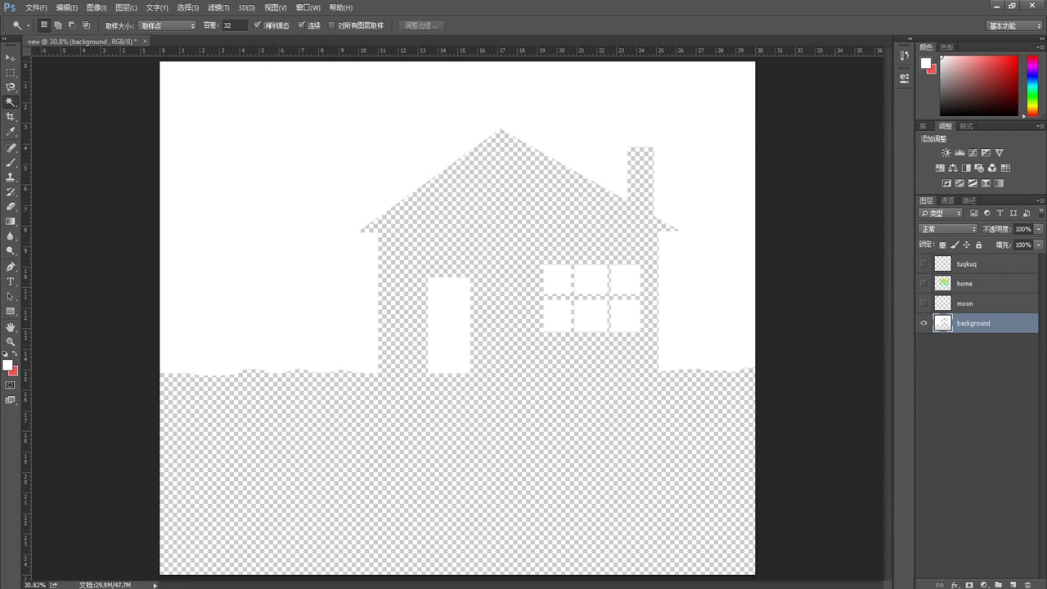
{"action": "left_click", "coordinate": [1013, 584]}
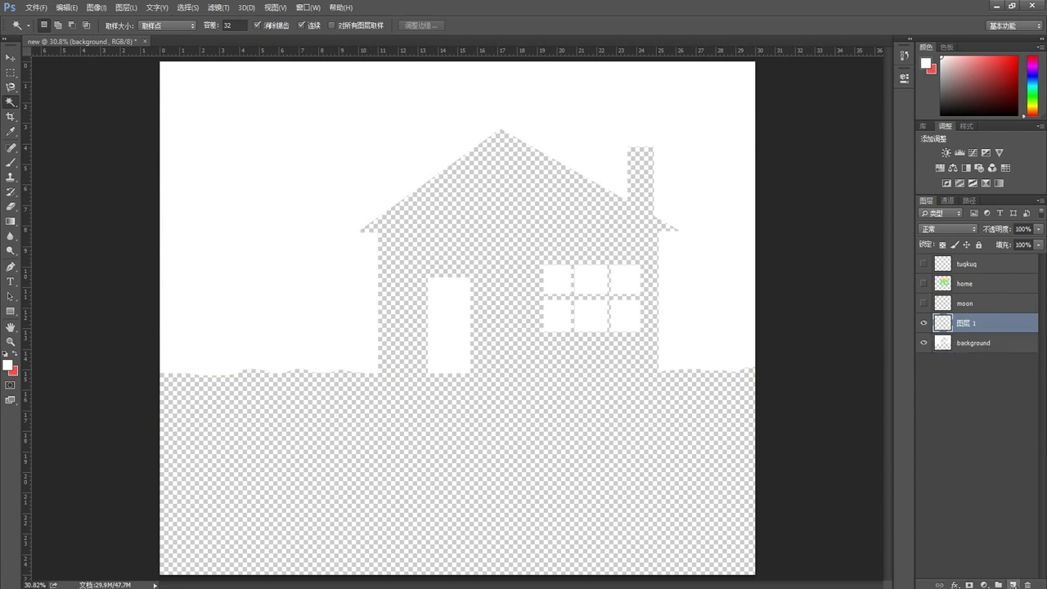
{"action": "left_click", "coordinate": [70, 12]}
{"action": "left_click", "coordinate": [72, 123]}
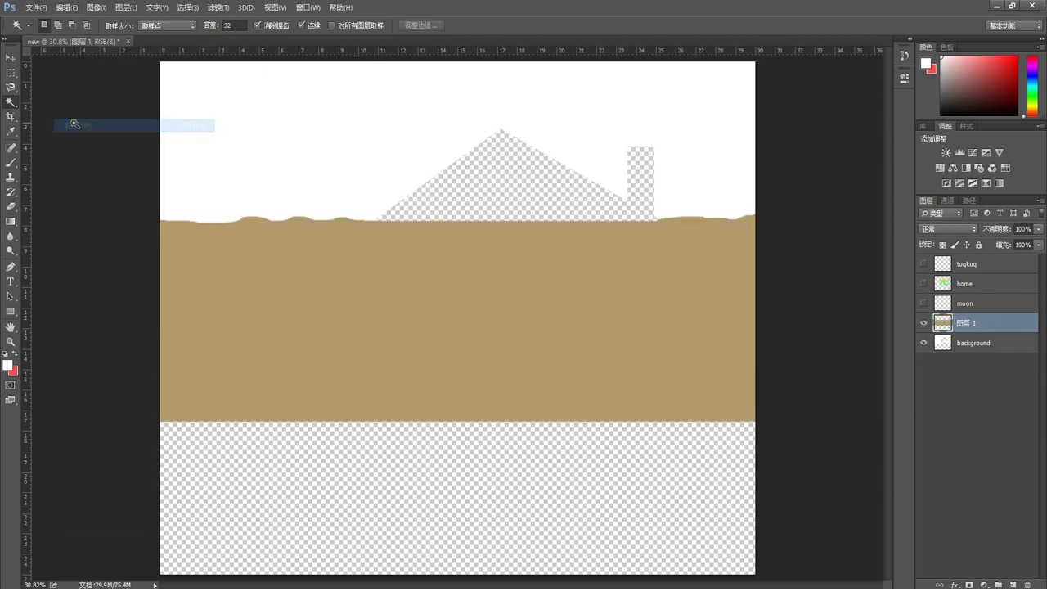
{"action": "left_click", "coordinate": [12, 59]}
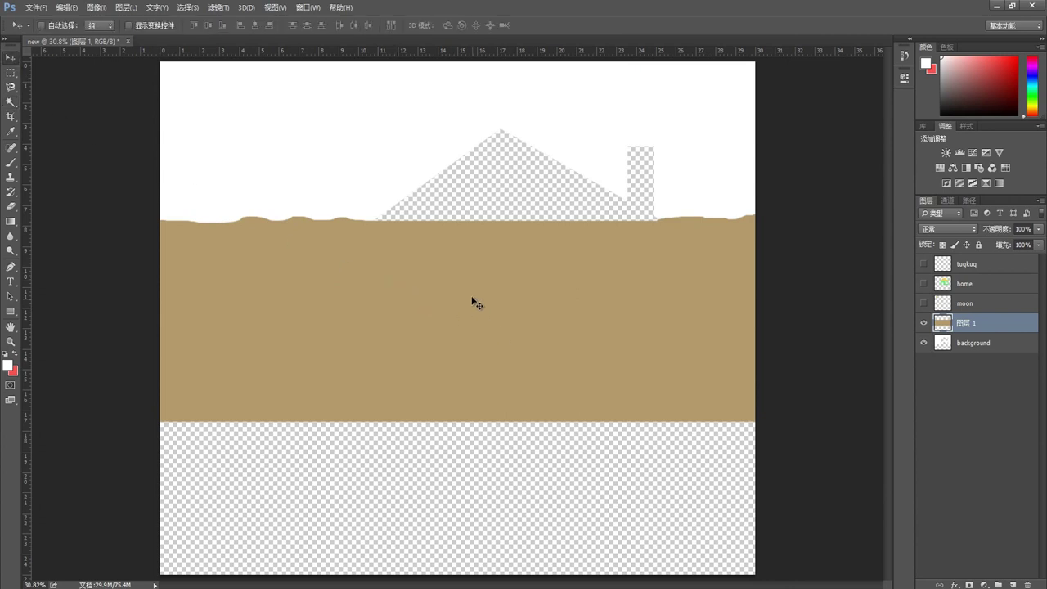
Drag the ground back to the canvas bottom and rename its layer 'yar'.
{"action": "left_click_drag", "start_coordinate": [470, 301], "coordinate": [473, 444]}
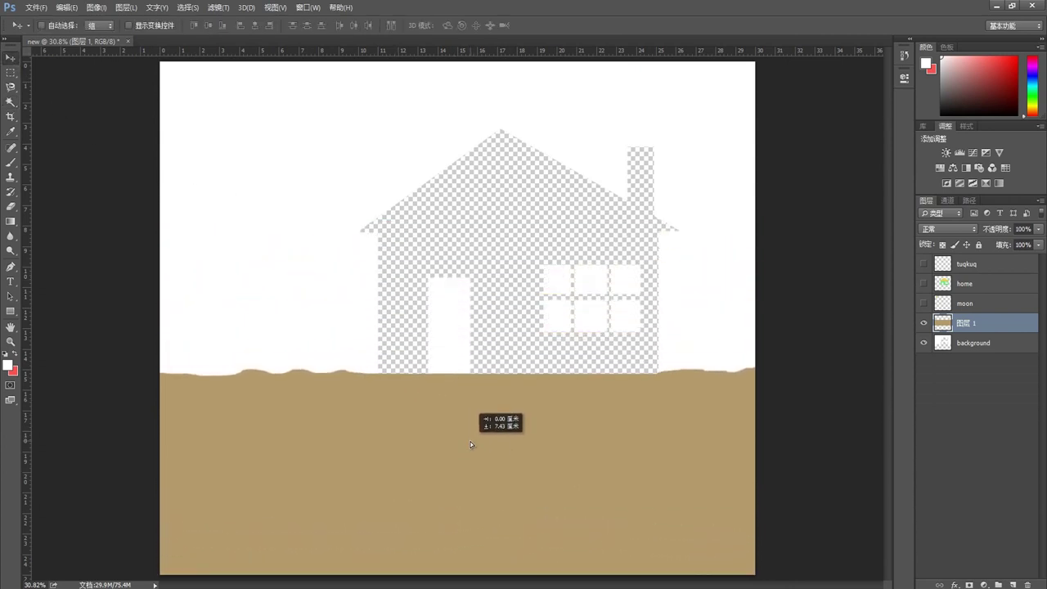
{"action": "double_click", "coordinate": [967, 324]}
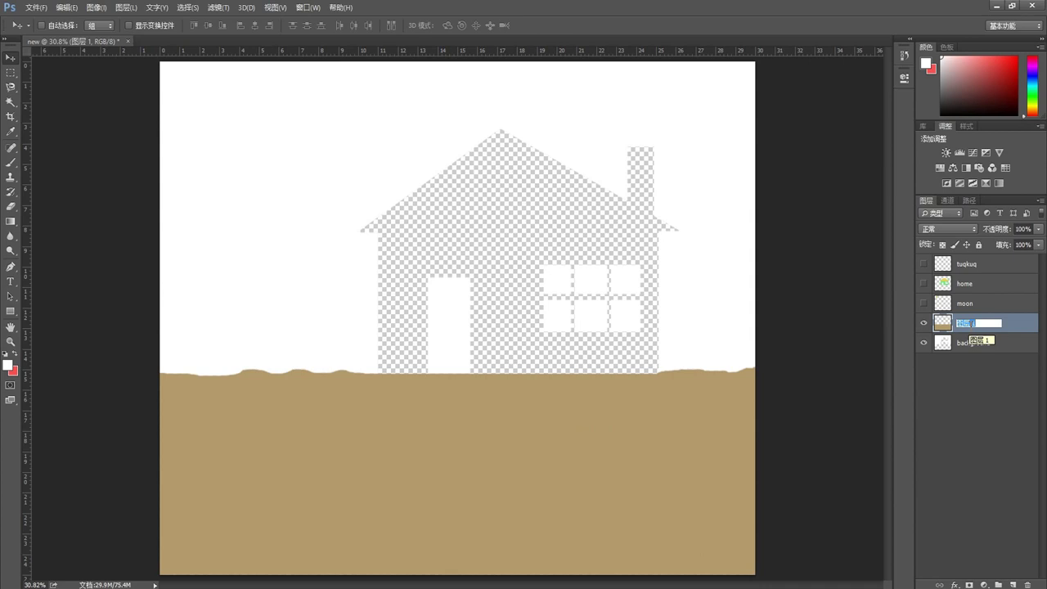
{"action": "type", "text": "yar"}
{"action": "left_click", "coordinate": [964, 386]}
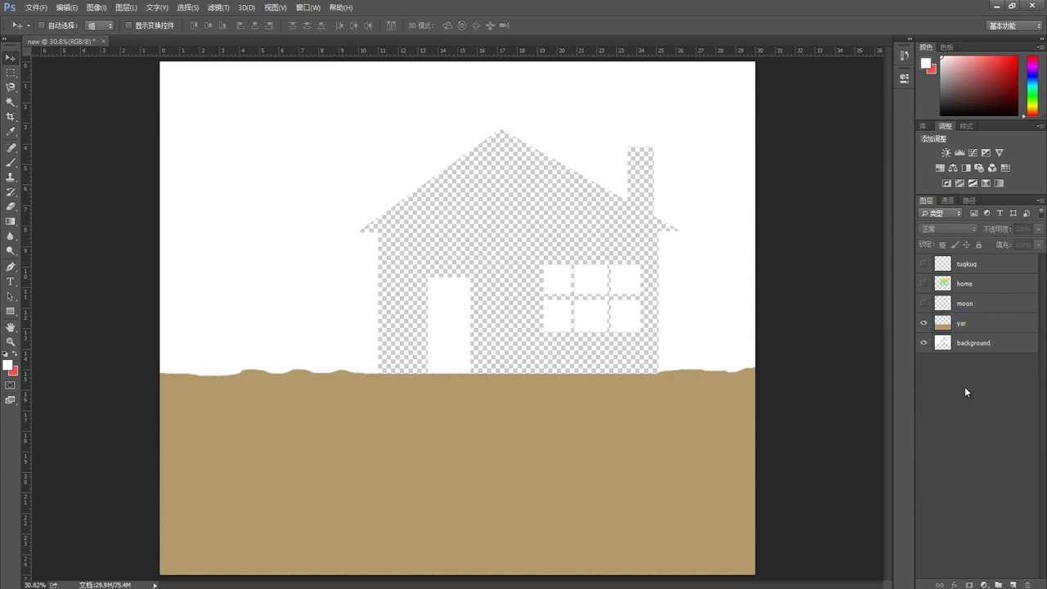
Place the home layer below moon, show home, moon and tuqkuq again, and select the background.
{"action": "left_click", "coordinate": [923, 304]}
{"action": "left_click_drag", "start_coordinate": [944, 285], "coordinate": [945, 314]}
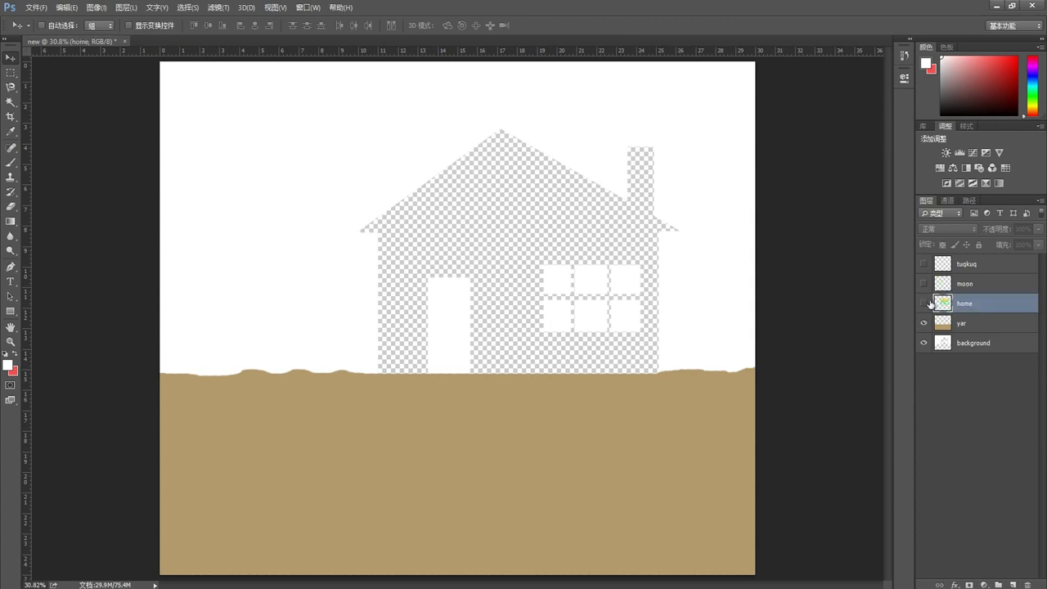
{"action": "left_click", "coordinate": [924, 303]}
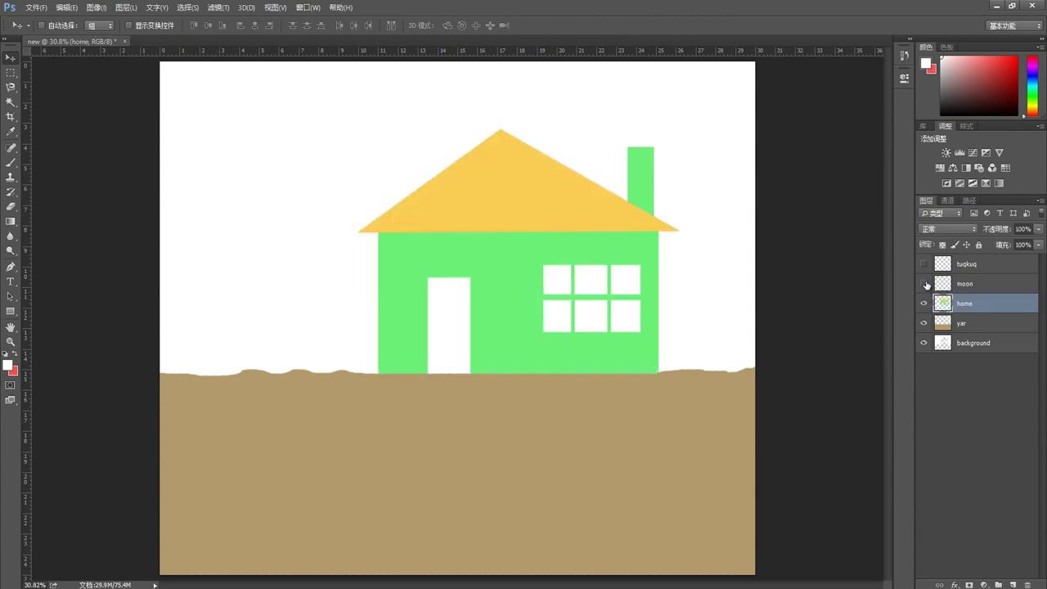
{"action": "left_click", "coordinate": [924, 284]}
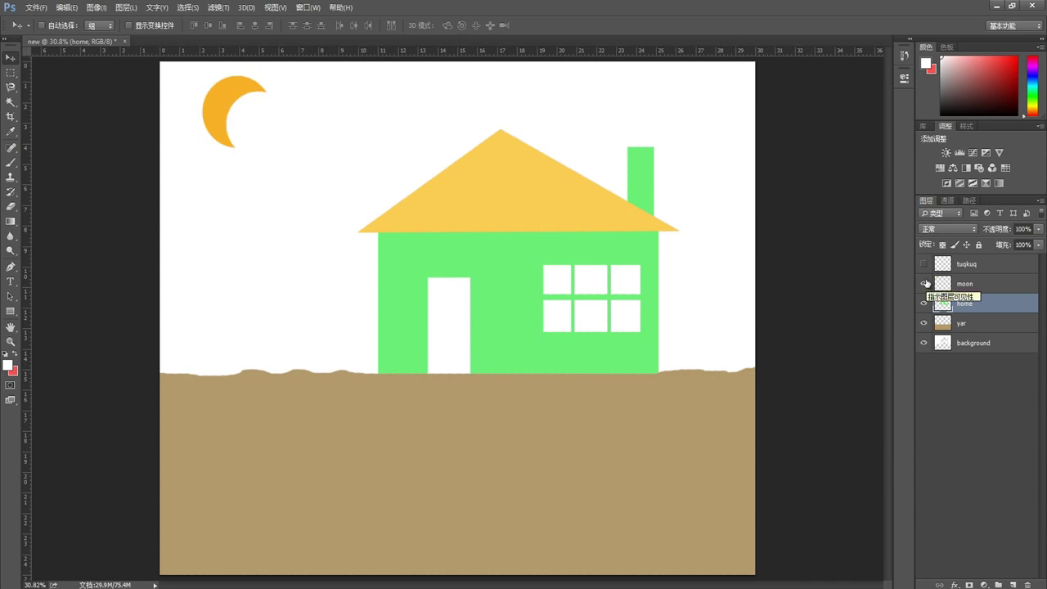
{"action": "left_click", "coordinate": [924, 264]}
{"action": "left_click", "coordinate": [942, 345]}
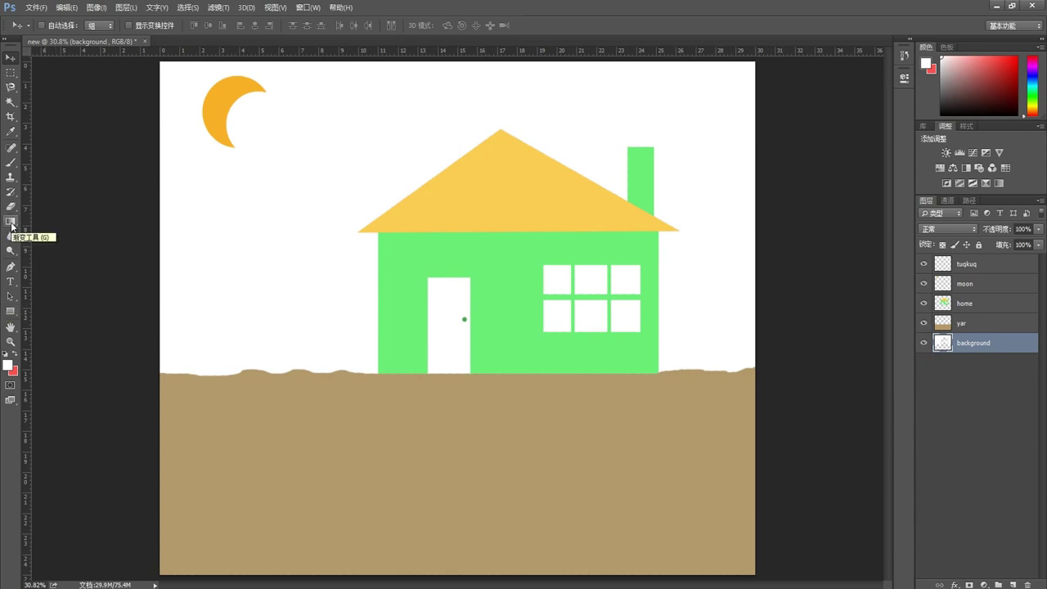
Choose the Gradient Tool from the fill tools flyout and open the Gradient Editor.
{"action": "left_click", "coordinate": [10, 221]}
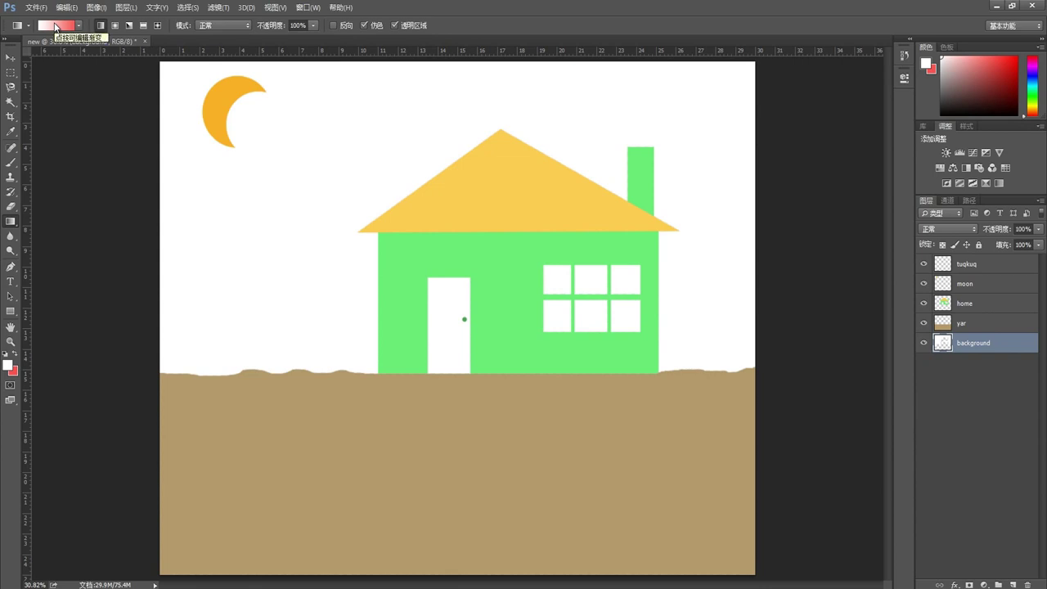
{"action": "right_click", "coordinate": [10, 221]}
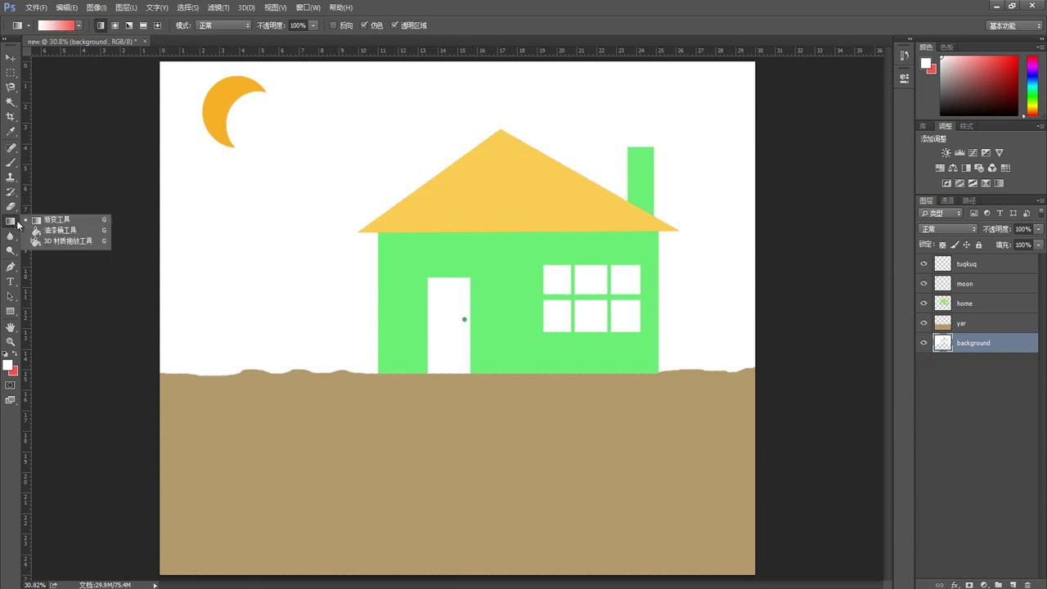
{"action": "left_click", "coordinate": [60, 236]}
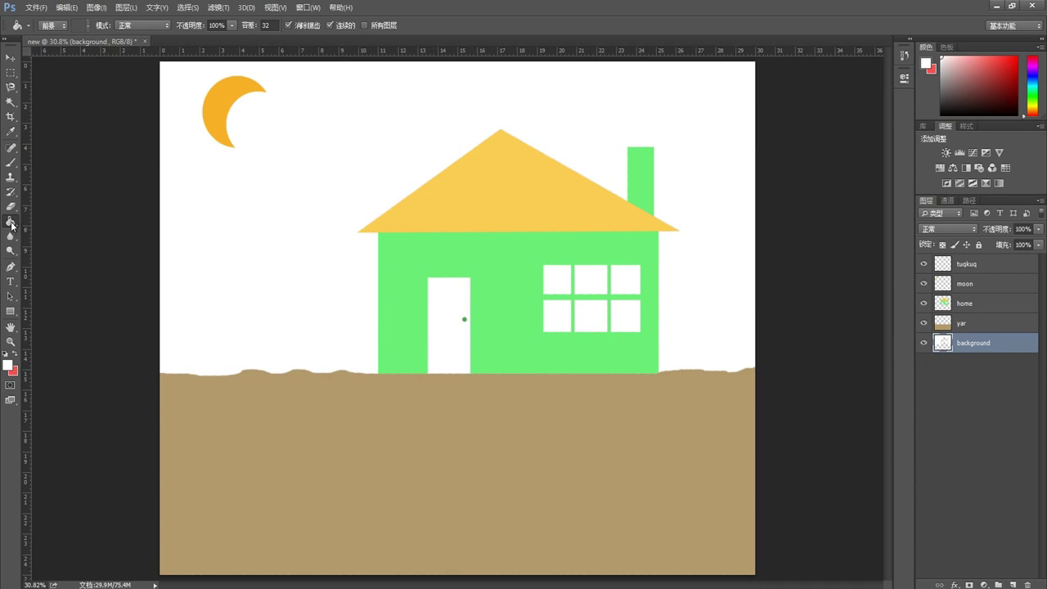
{"action": "right_click", "coordinate": [11, 221]}
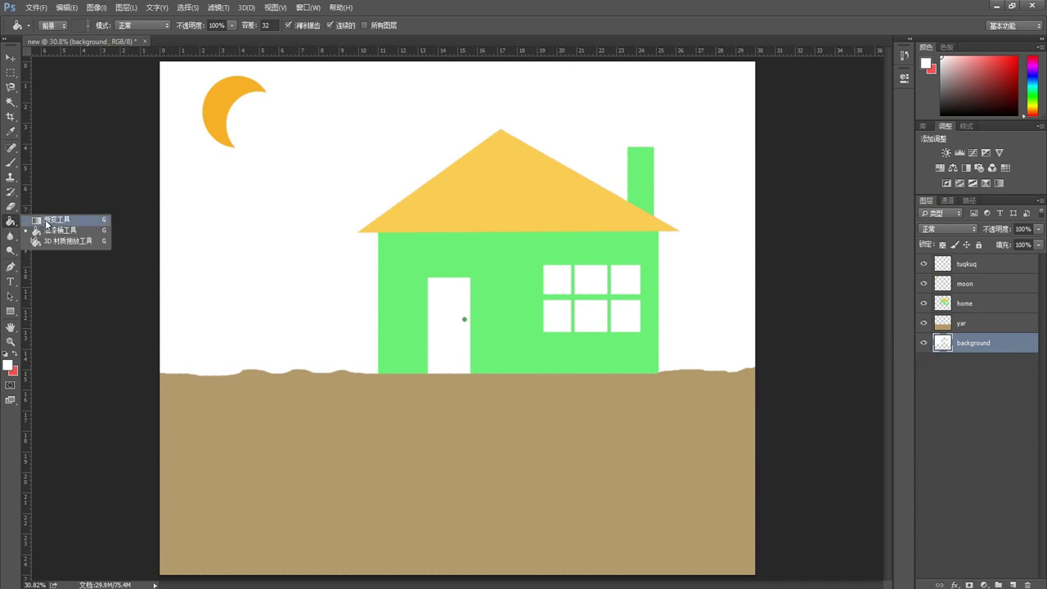
{"action": "left_click", "coordinate": [48, 221]}
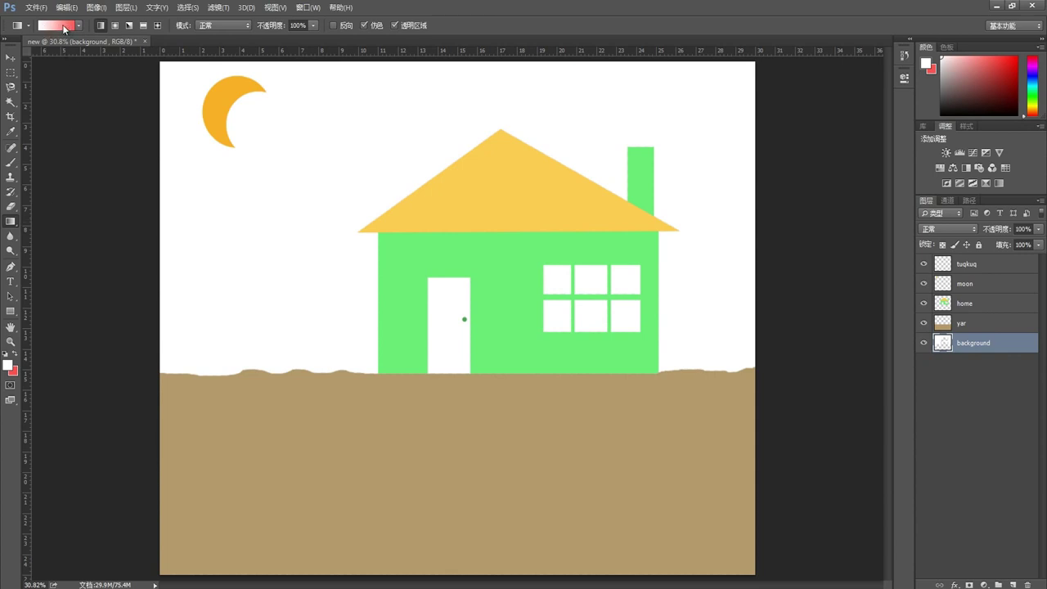
{"action": "left_click", "coordinate": [65, 30]}
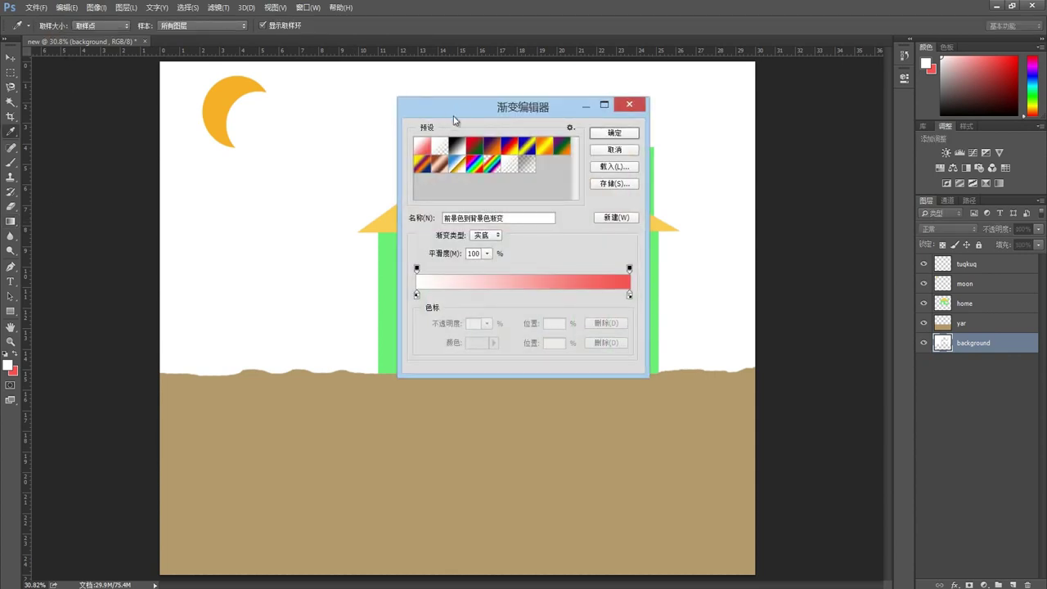
Move the Gradient Editor aside and start from the black-to-white gradient preset.
{"action": "left_click_drag", "start_coordinate": [454, 120], "coordinate": [274, 242]}
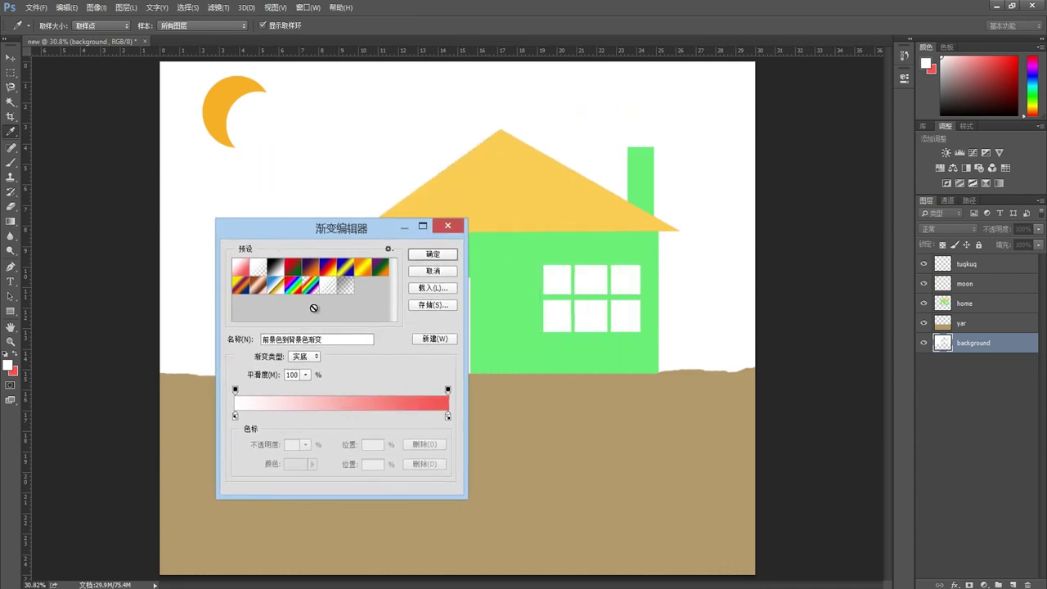
{"action": "left_click", "coordinate": [277, 269]}
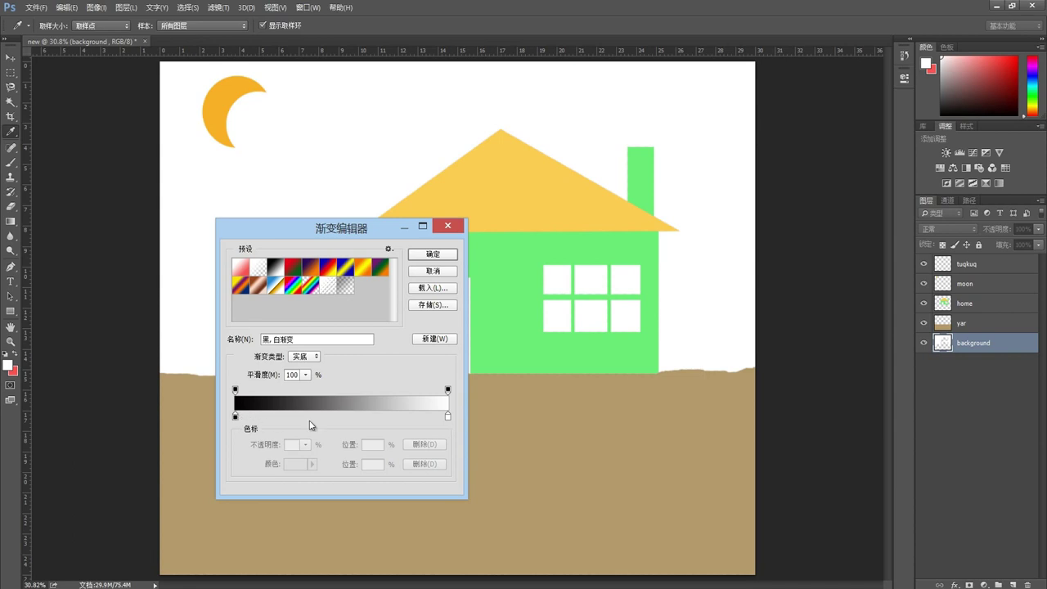
{"action": "double_click", "coordinate": [236, 418]}
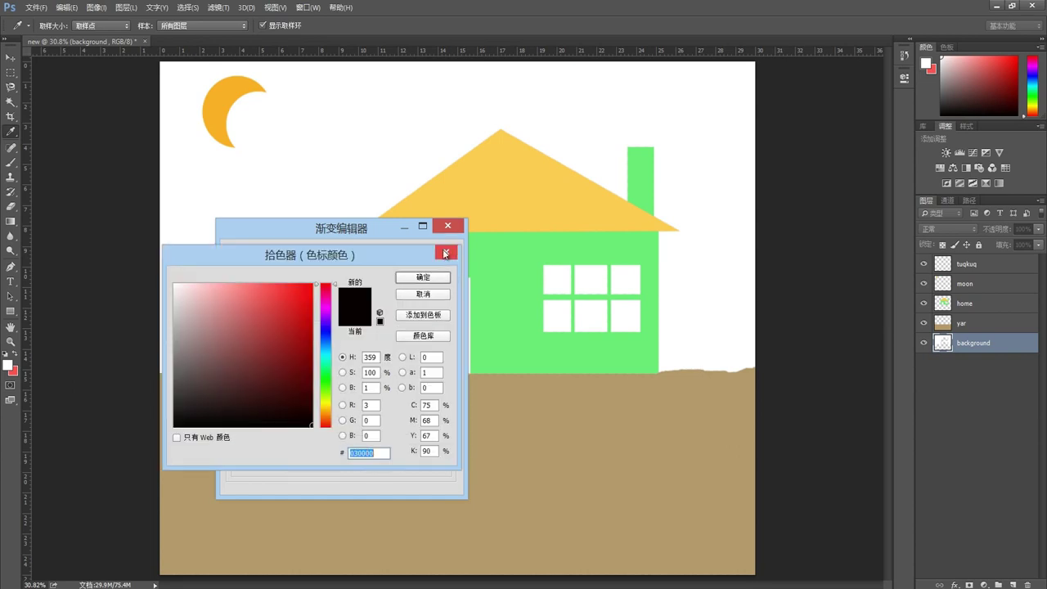
{"action": "left_click", "coordinate": [444, 253]}
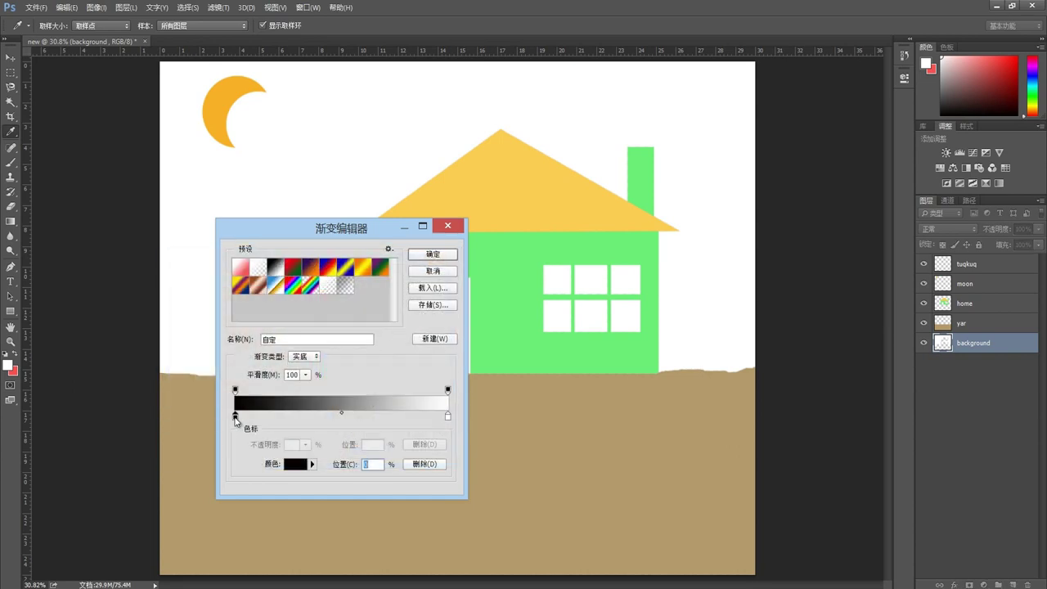
Set the left gradient stop to dark grey 716f6f.
{"action": "double_click", "coordinate": [236, 418]}
{"action": "left_click_drag", "start_coordinate": [246, 260], "coordinate": [531, 220]}
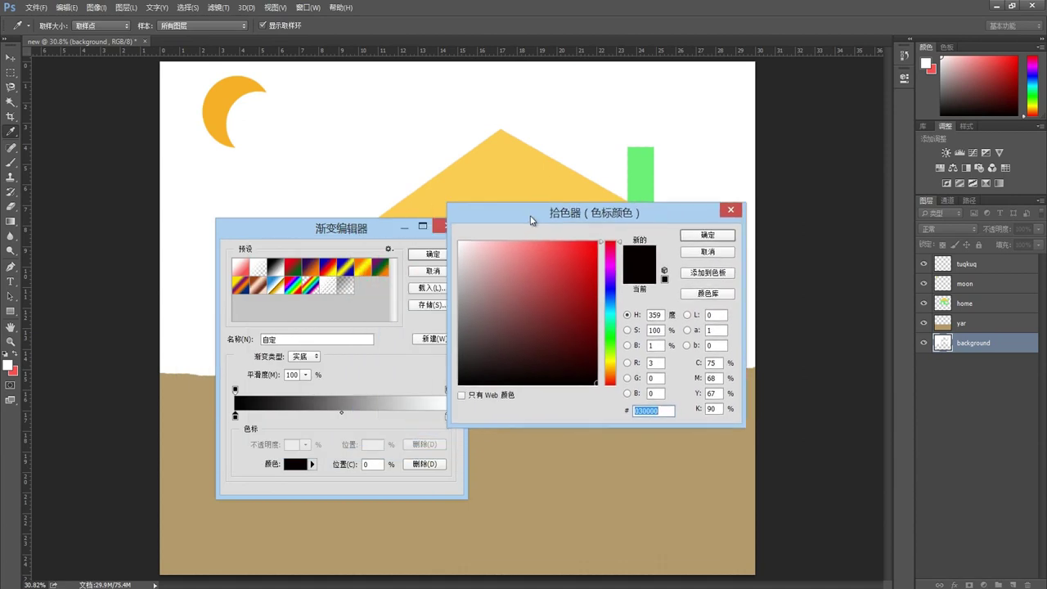
{"action": "left_click", "coordinate": [466, 320]}
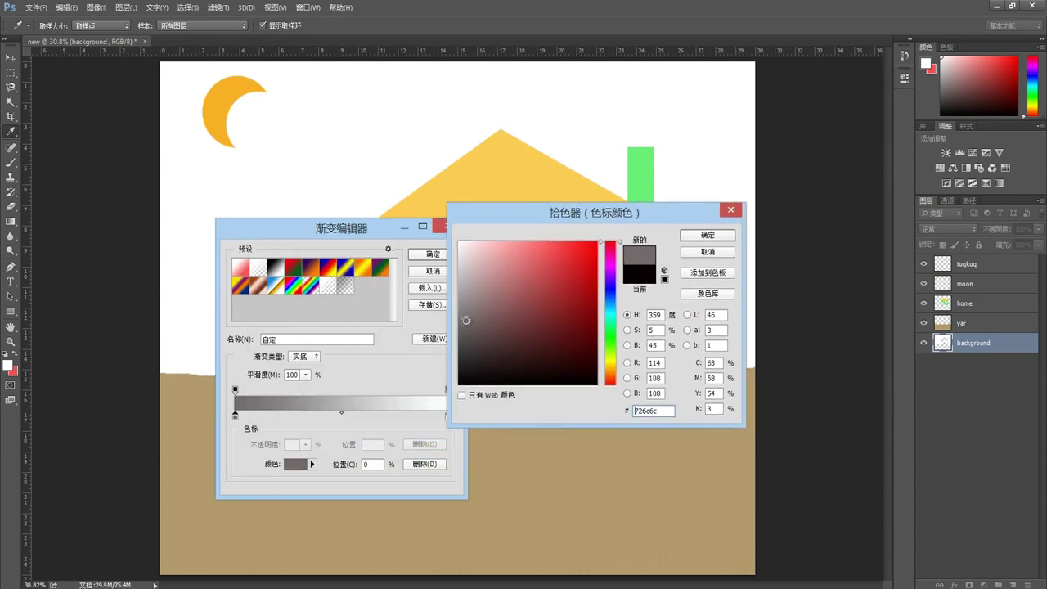
{"action": "left_click_drag", "start_coordinate": [466, 319], "coordinate": [461, 321]}
{"action": "left_click", "coordinate": [722, 236]}
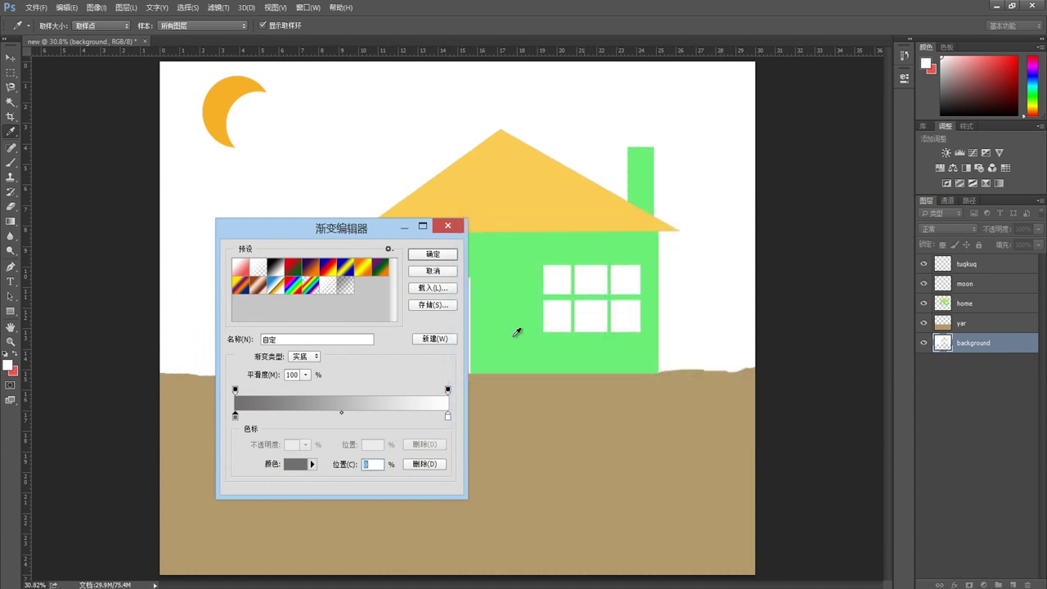
Set the right gradient stop to light grey e6e4e4.
{"action": "double_click", "coordinate": [447, 418]}
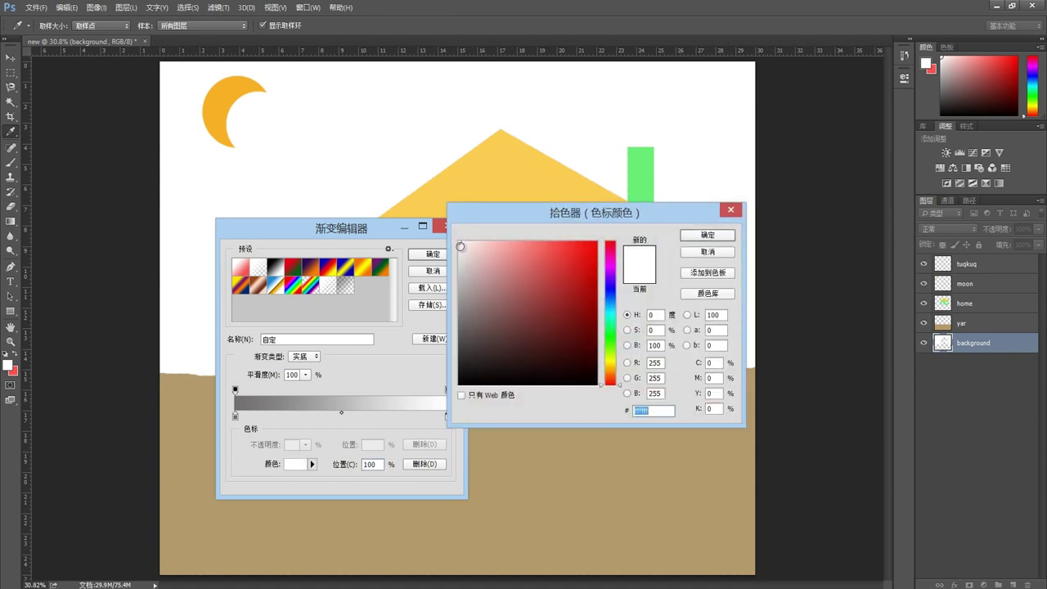
{"action": "left_click_drag", "start_coordinate": [460, 246], "coordinate": [459, 256]}
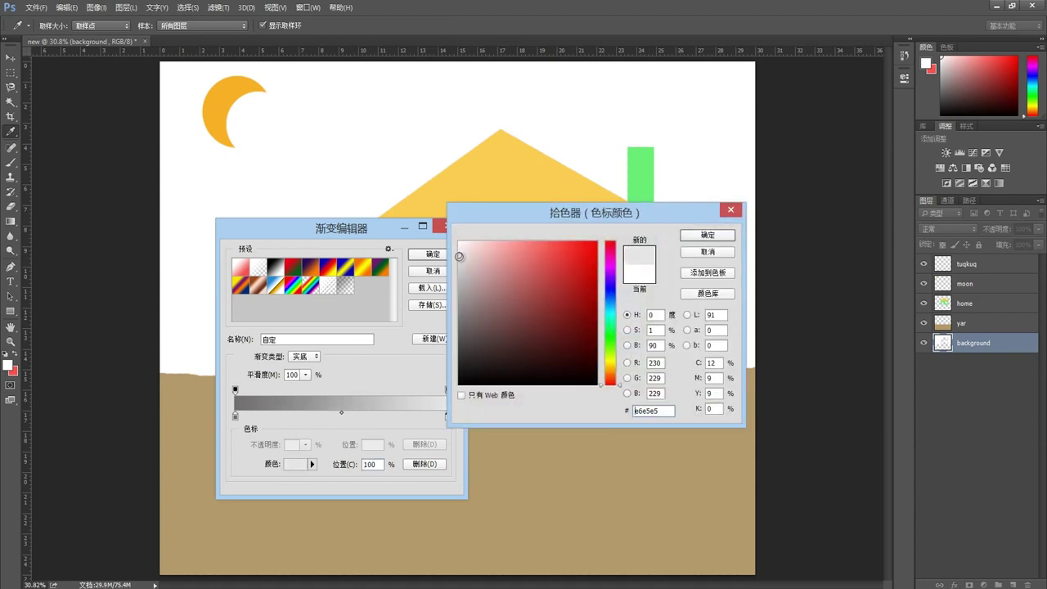
{"action": "left_click", "coordinate": [707, 235]}
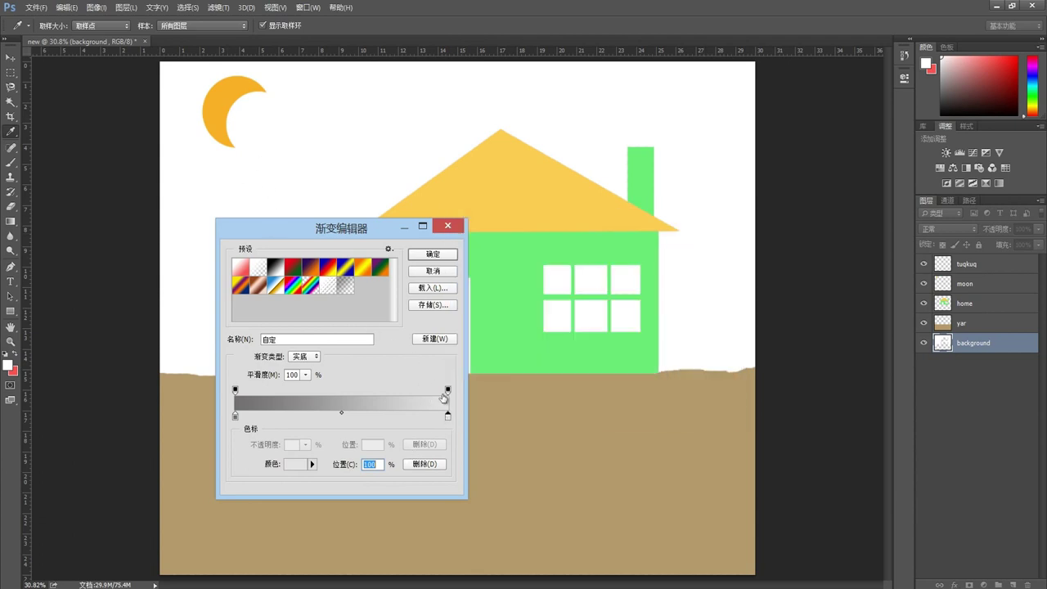
{"action": "double_click", "coordinate": [448, 417]}
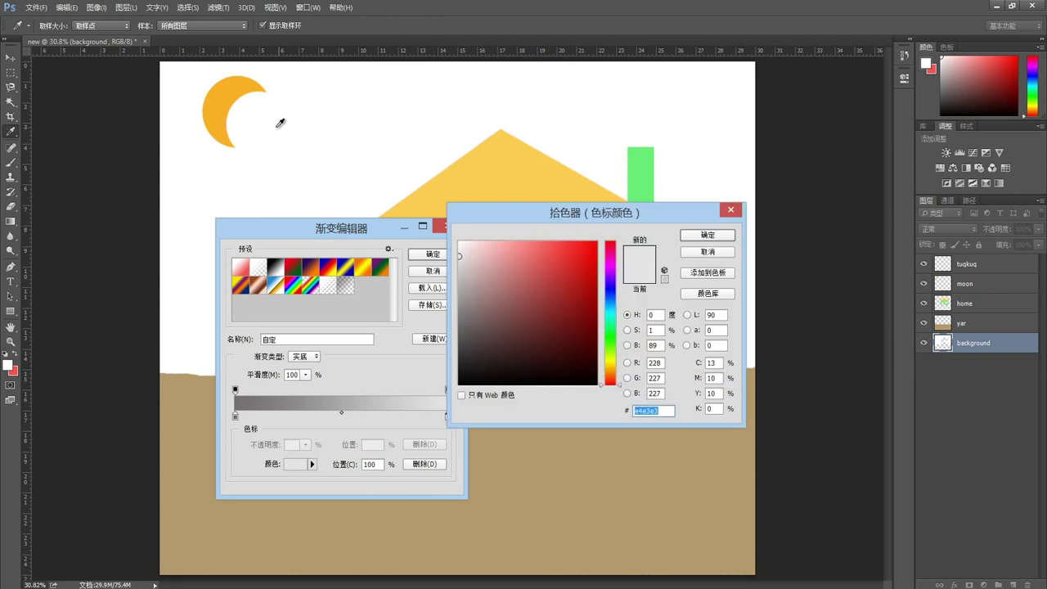
Set the right stop to a pale orange facd75 sampled from the moon.
{"action": "left_click", "coordinate": [231, 104]}
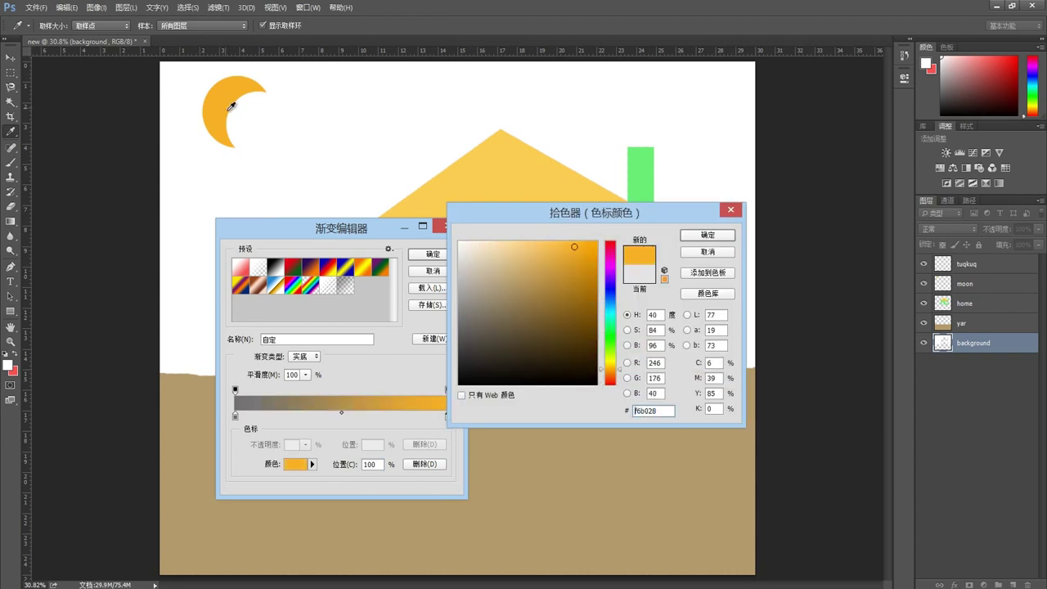
{"action": "left_click", "coordinate": [576, 247]}
{"action": "left_click_drag", "start_coordinate": [576, 247], "coordinate": [533, 244]}
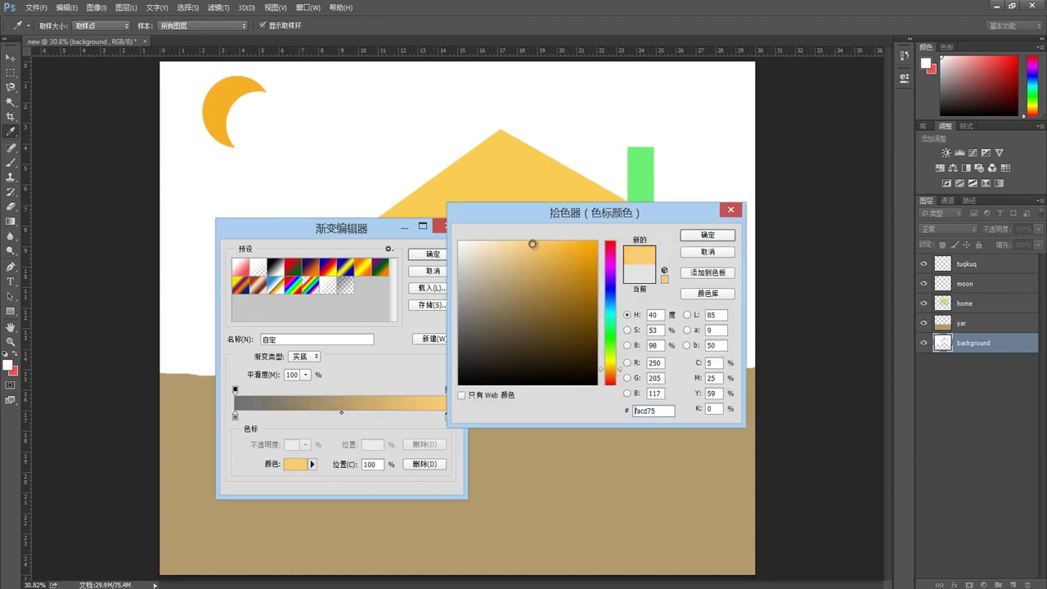
{"action": "left_click", "coordinate": [704, 235]}
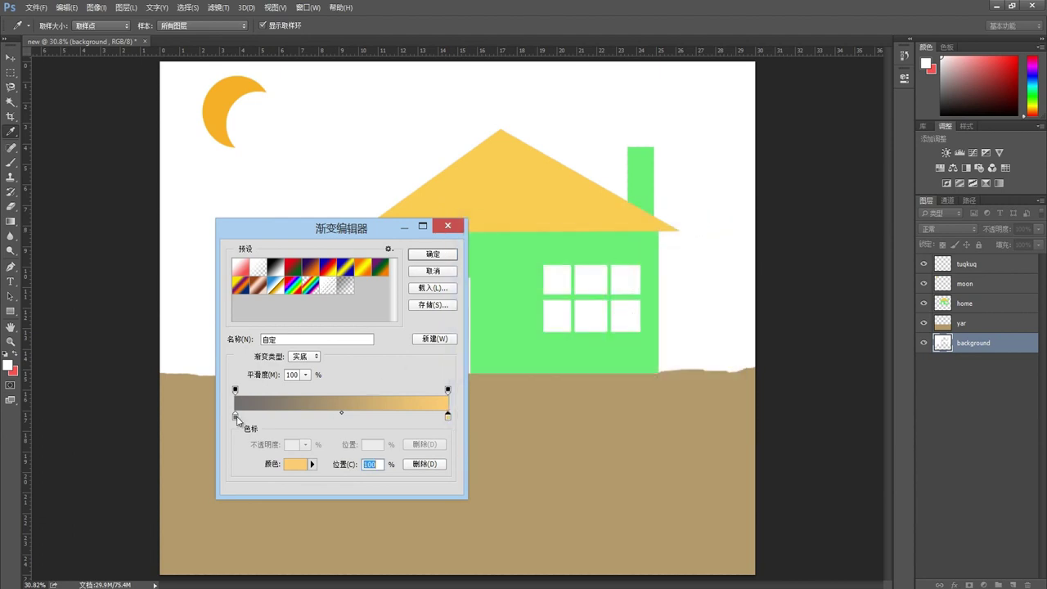
Set the left stop to the ground's brown b29a6b, discarding a trial middle stop.
{"action": "double_click", "coordinate": [235, 417]}
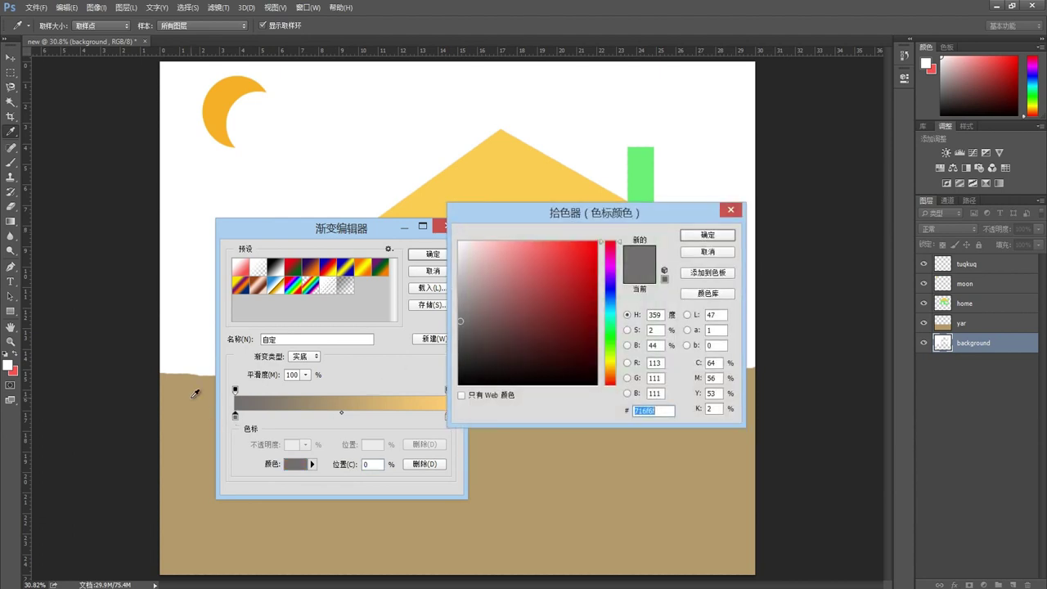
{"action": "left_click", "coordinate": [195, 393]}
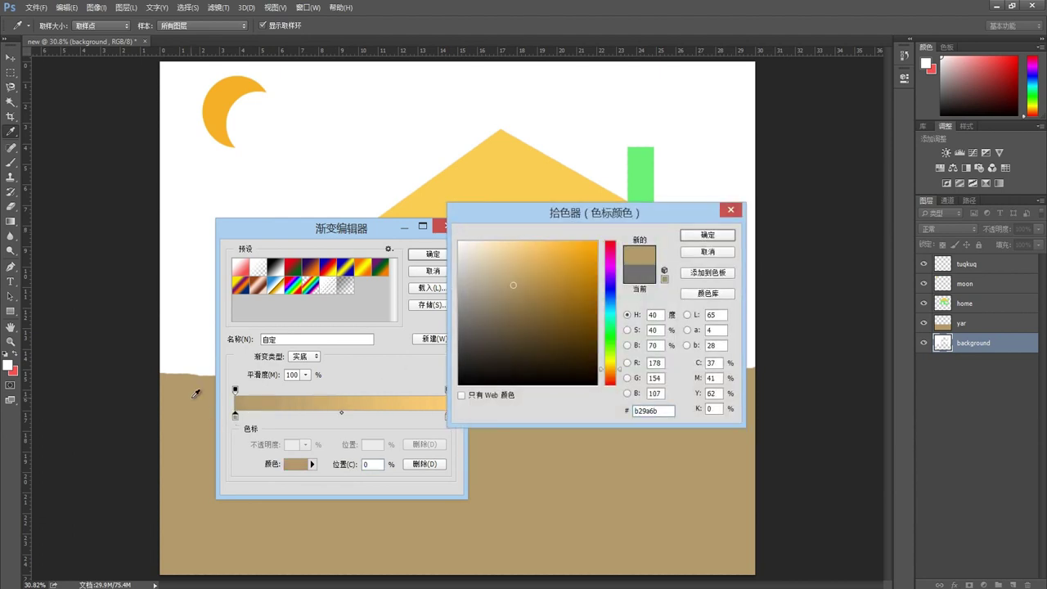
{"action": "left_click", "coordinate": [705, 236]}
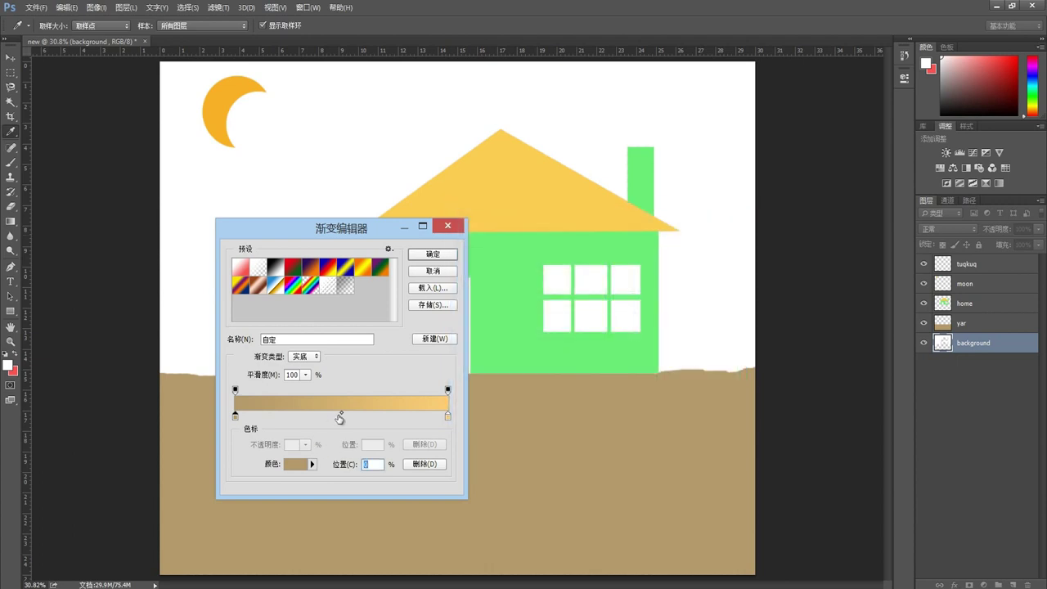
{"action": "left_click", "coordinate": [340, 418]}
{"action": "double_click", "coordinate": [339, 417]}
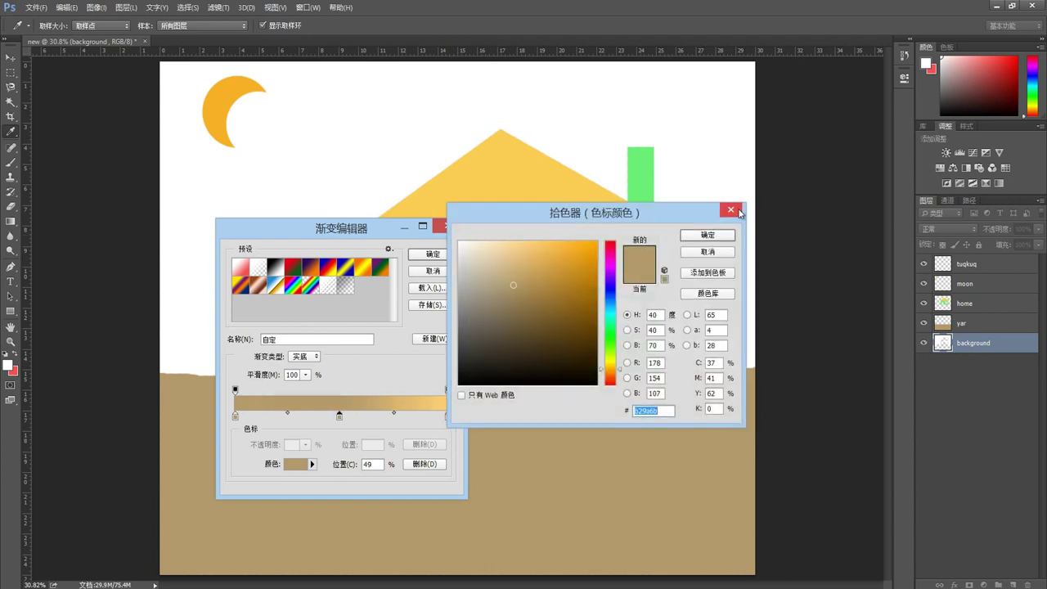
{"action": "left_click", "coordinate": [702, 238]}
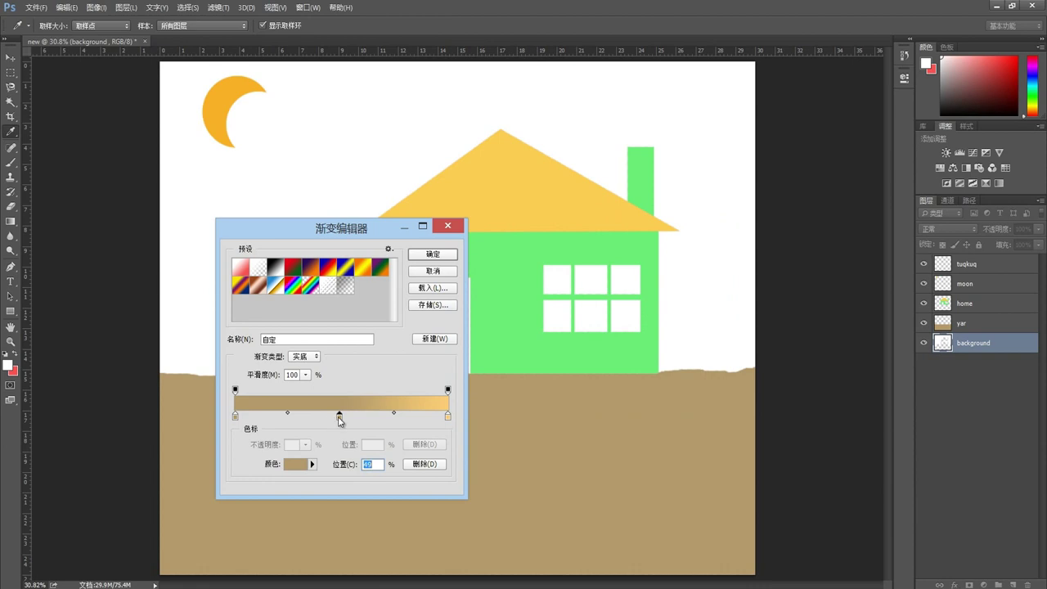
{"action": "left_click_drag", "start_coordinate": [340, 419], "coordinate": [342, 435]}
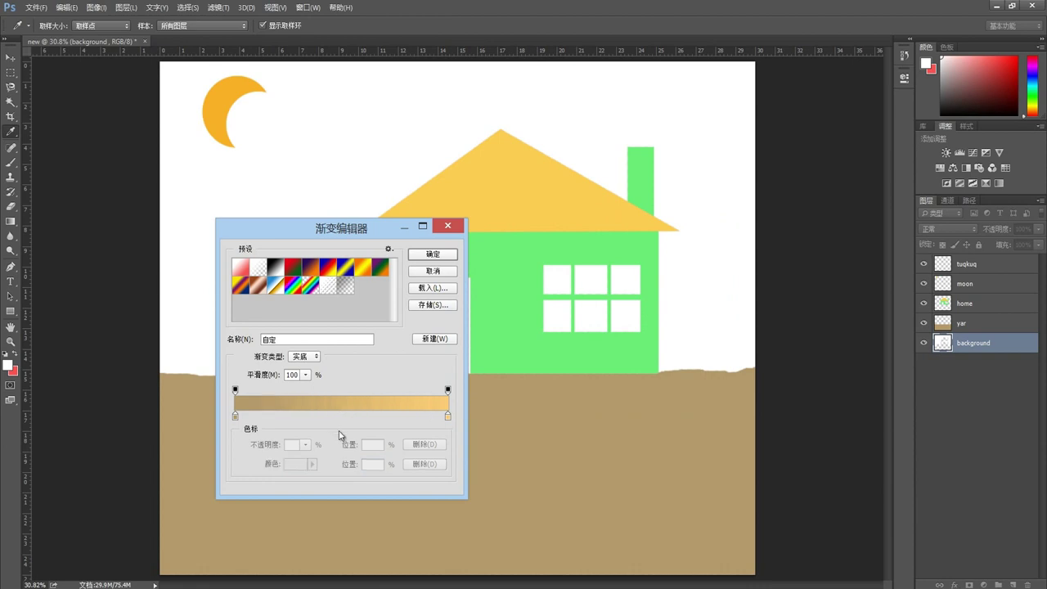
Lower the right end's opacity to 74% and add a colour stop at 45%.
{"action": "left_click", "coordinate": [447, 390]}
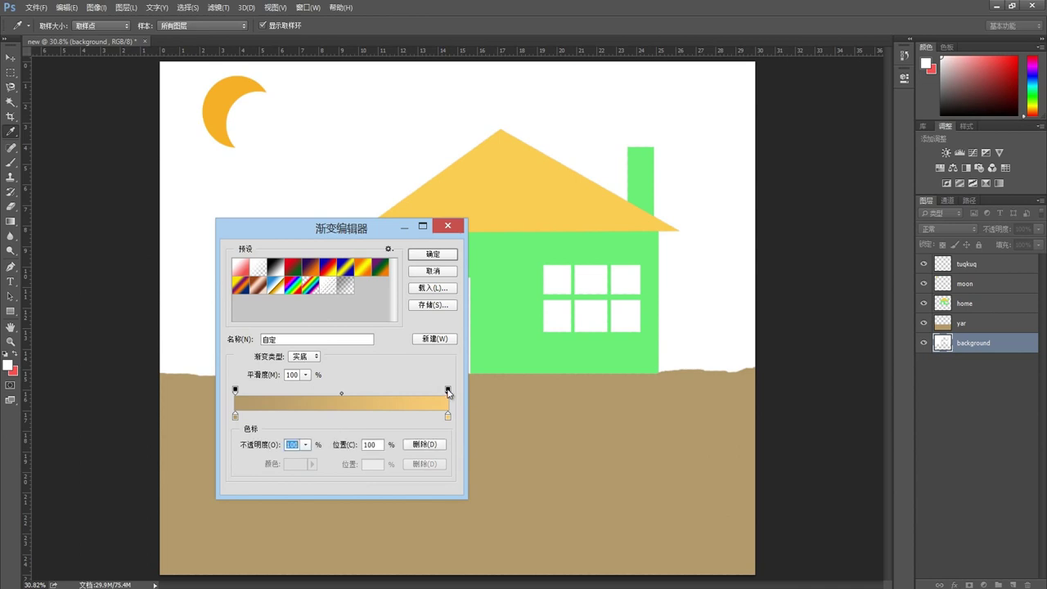
{"action": "left_click", "coordinate": [306, 445]}
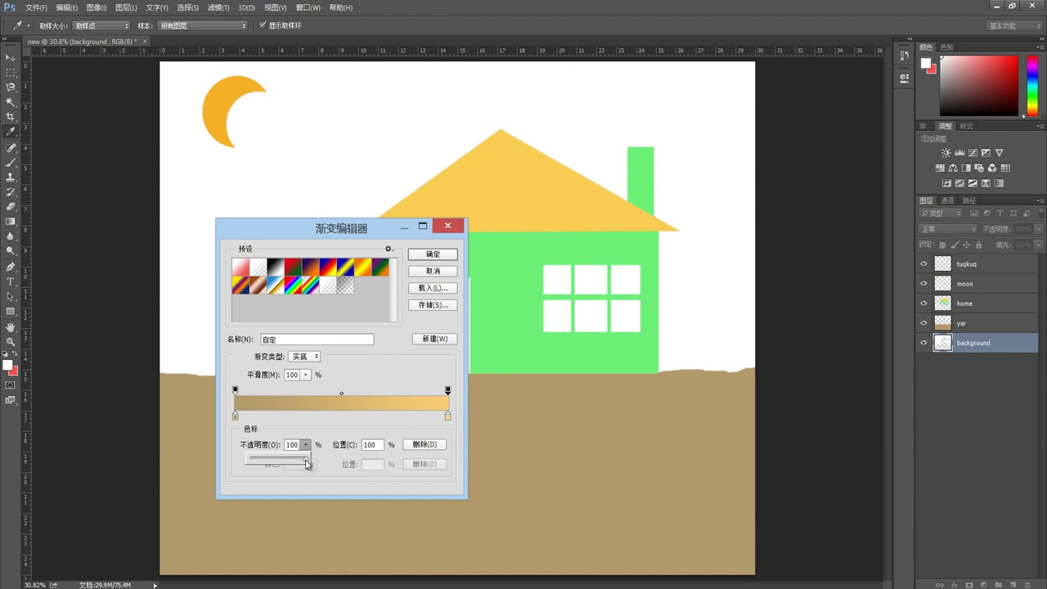
{"action": "left_click_drag", "start_coordinate": [303, 461], "coordinate": [292, 460]}
{"action": "left_click", "coordinate": [330, 417]}
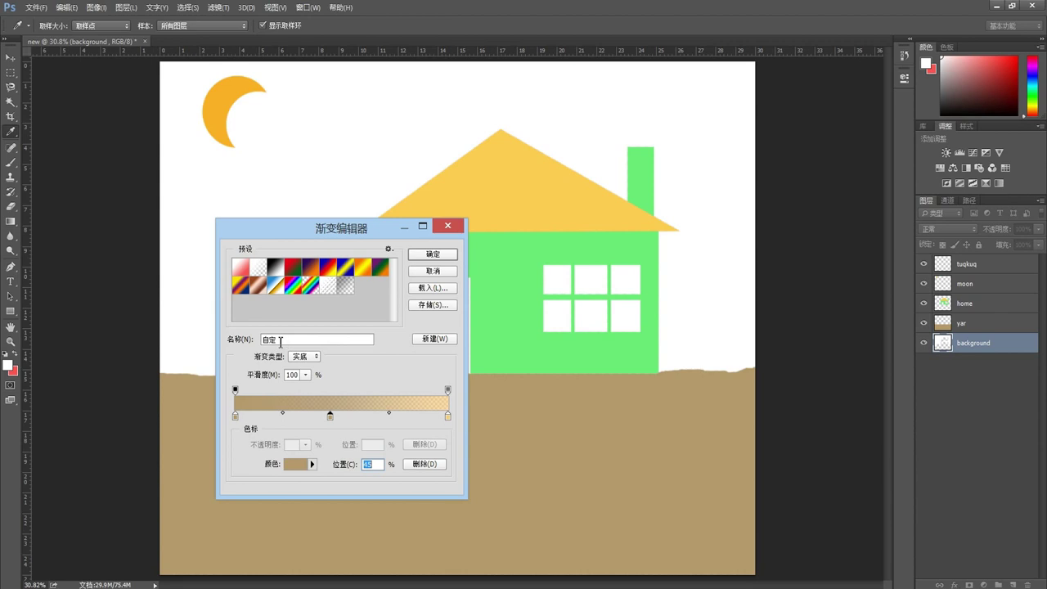
Name the brown-to-orange gradient 'rang', add it as a new preset, and accept the editor.
{"action": "left_click_drag", "start_coordinate": [280, 342], "coordinate": [262, 339]}
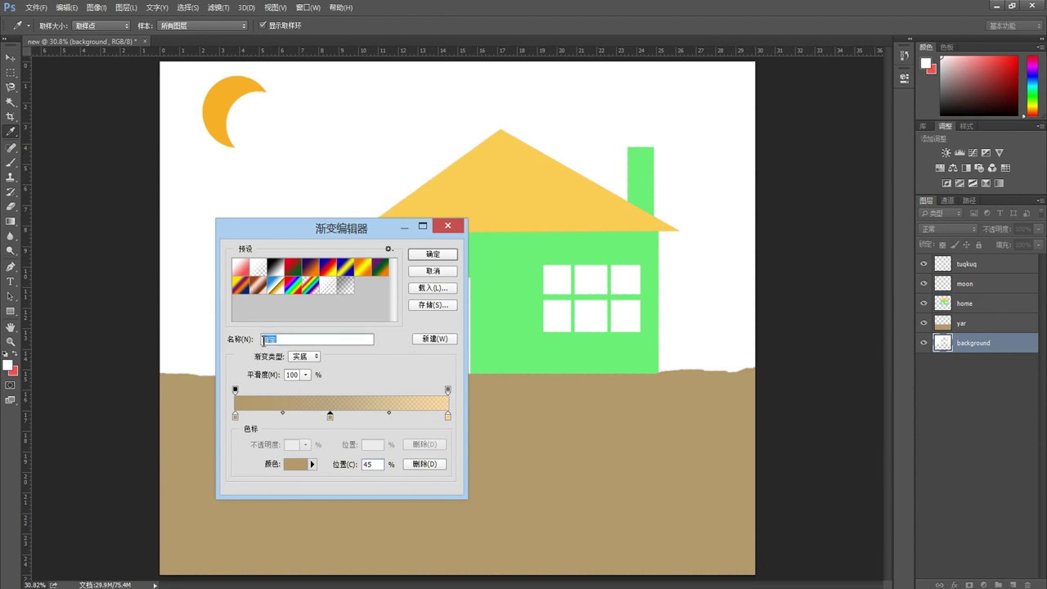
{"action": "type", "text": "ya"}
{"action": "left_click", "coordinate": [433, 339]}
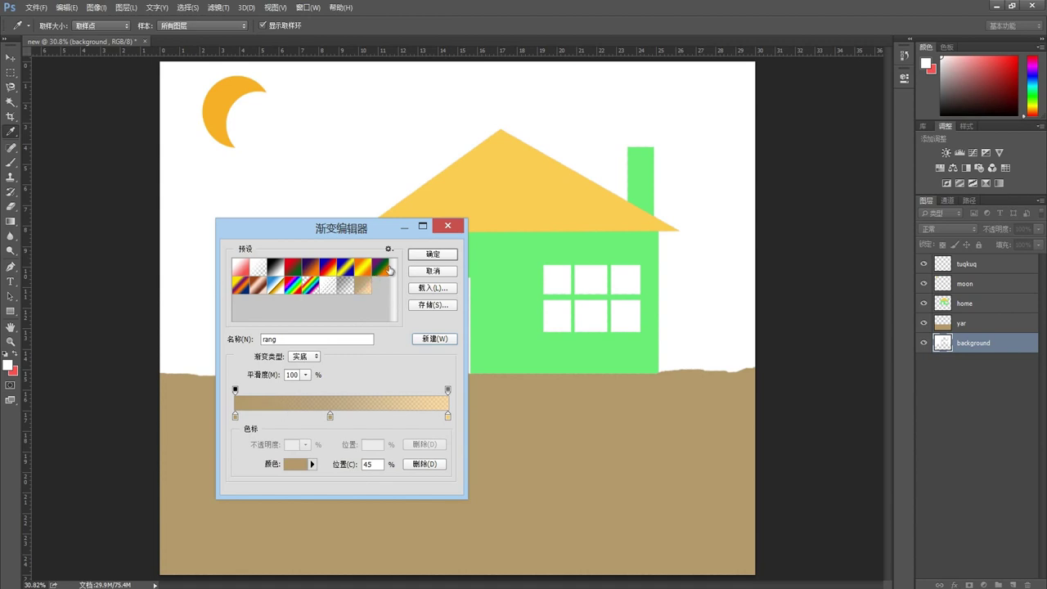
{"action": "left_click", "coordinate": [425, 253]}
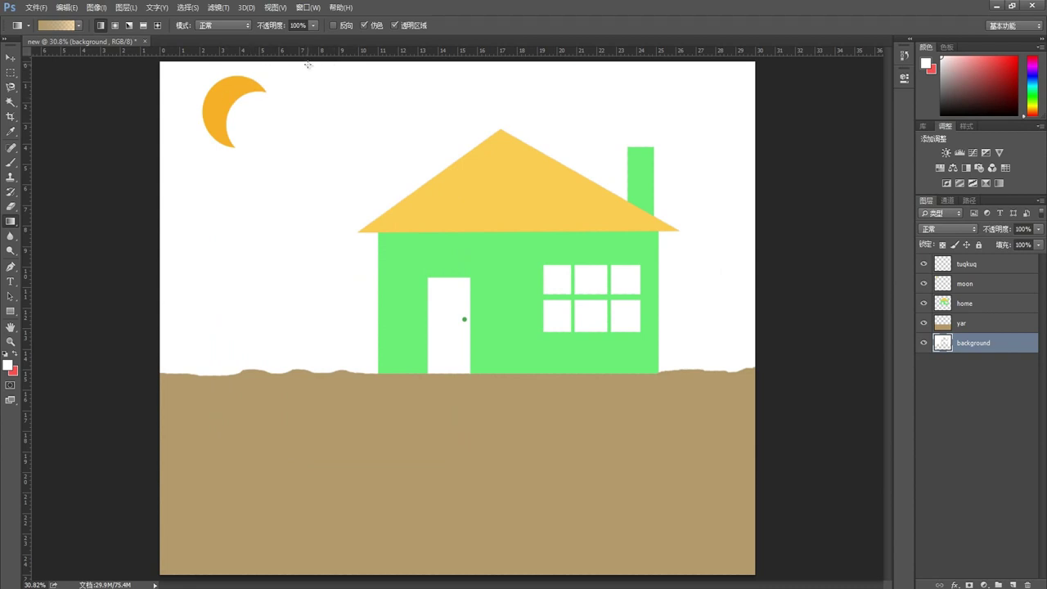
Fill the background with the rang gradient, running diagonally from the lower right up to the moon.
{"action": "mouse_move", "coordinate": [307, 64]}
{"action": "left_mouse_down"}
{"action": "mouse_move", "coordinate": [291, 368]}
{"action": "mouse_move", "coordinate": [304, 443]}
{"action": "left_mouse_up"}
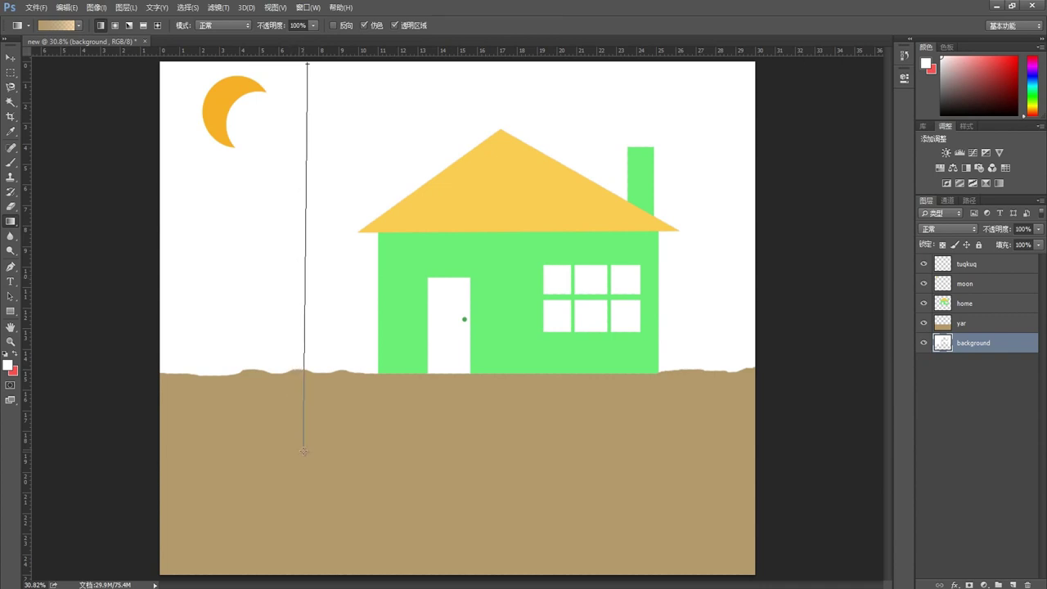
{"action": "left_click_drag", "start_coordinate": [303, 450], "coordinate": [304, 554]}
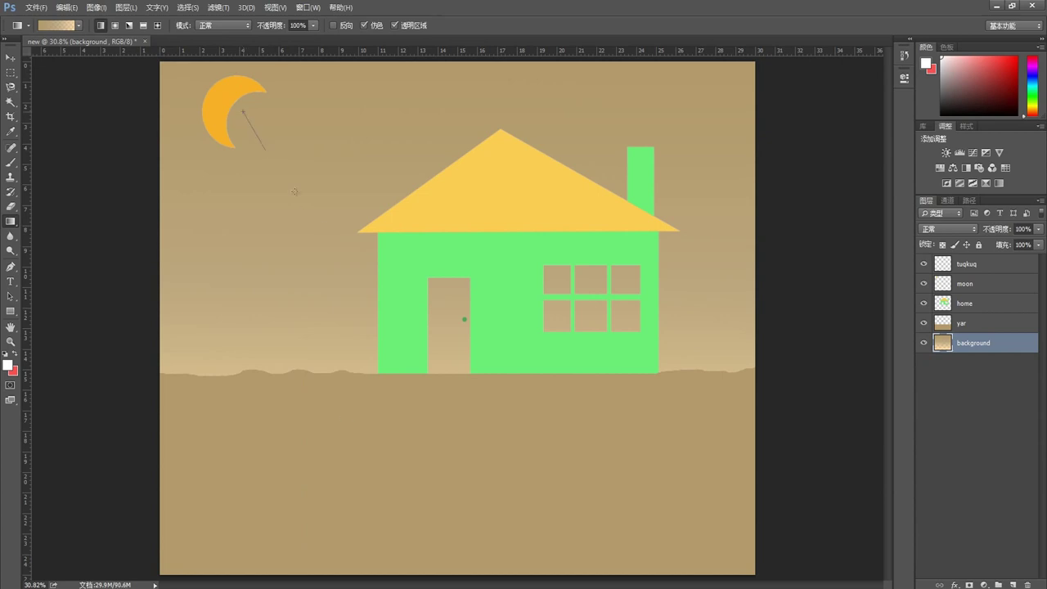
{"action": "mouse_move", "coordinate": [295, 191]}
{"action": "left_mouse_down"}
{"action": "mouse_move", "coordinate": [563, 486]}
{"action": "mouse_move", "coordinate": [670, 530]}
{"action": "left_mouse_up"}
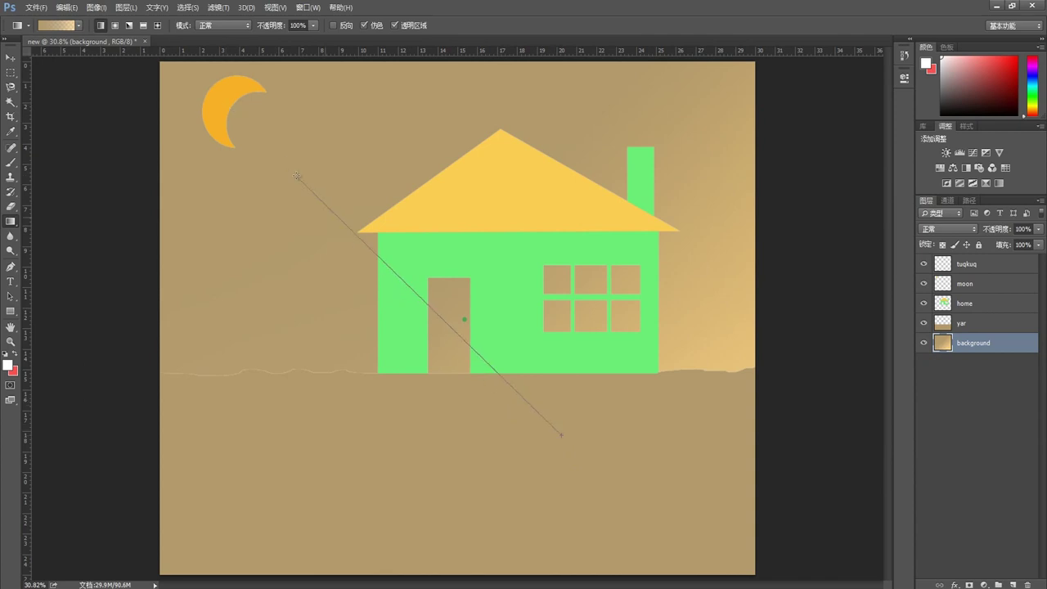
{"action": "left_click_drag", "start_coordinate": [554, 433], "coordinate": [251, 112]}
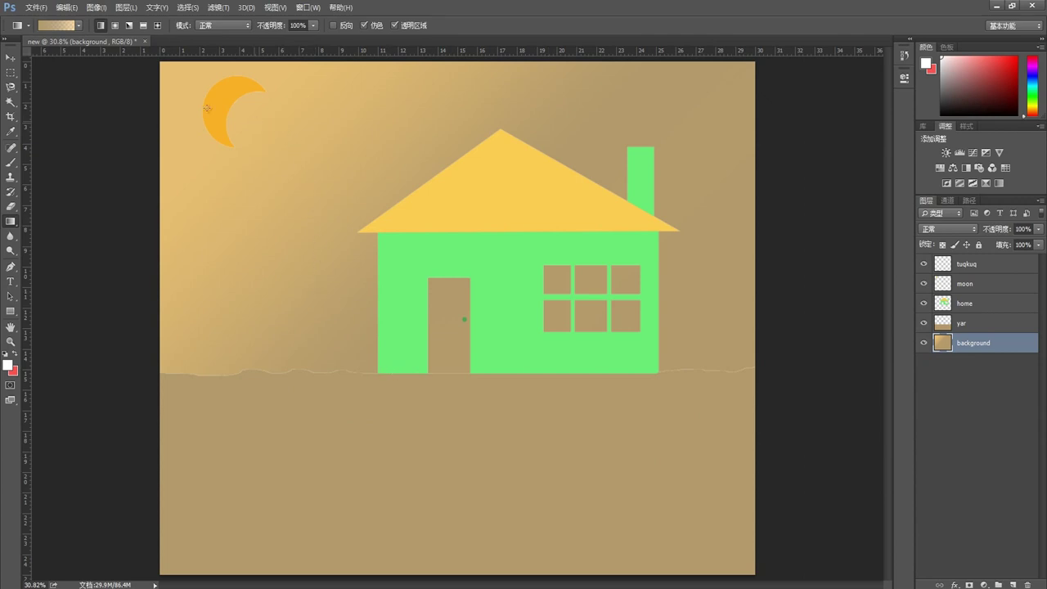
{"action": "left_click", "coordinate": [11, 72]}
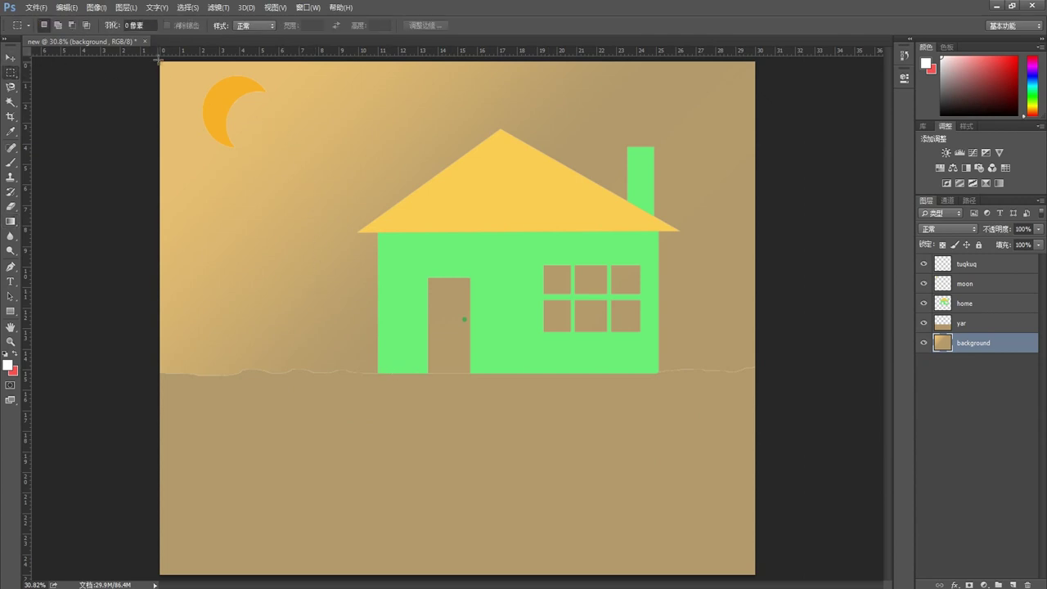
Set the gradient's right colour stop to near-white and its left stop to grey a7a6a4.
{"action": "left_click", "coordinate": [10, 223]}
{"action": "left_click", "coordinate": [61, 25]}
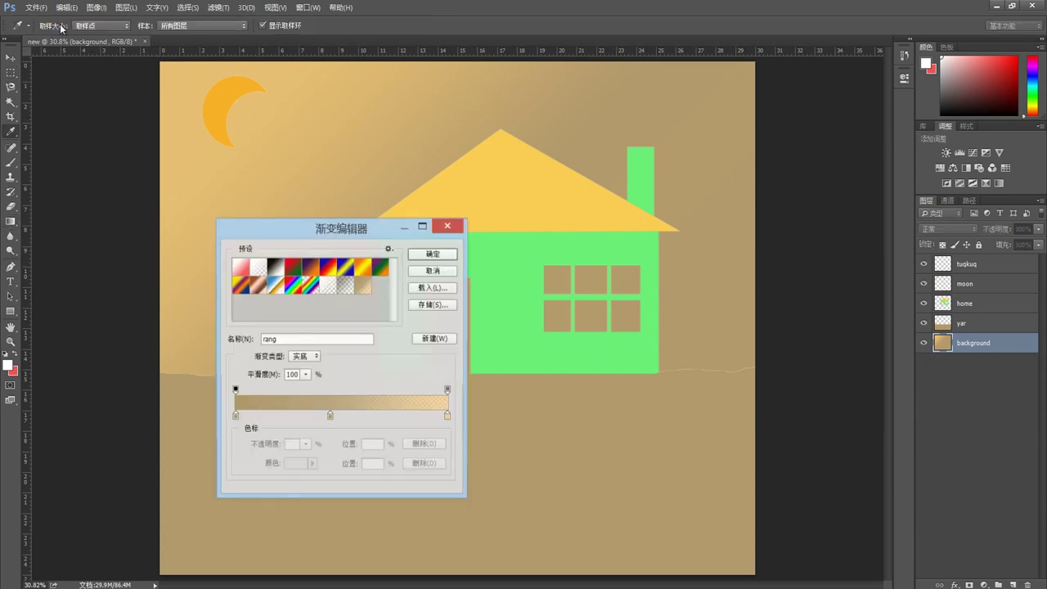
{"action": "double_click", "coordinate": [447, 418]}
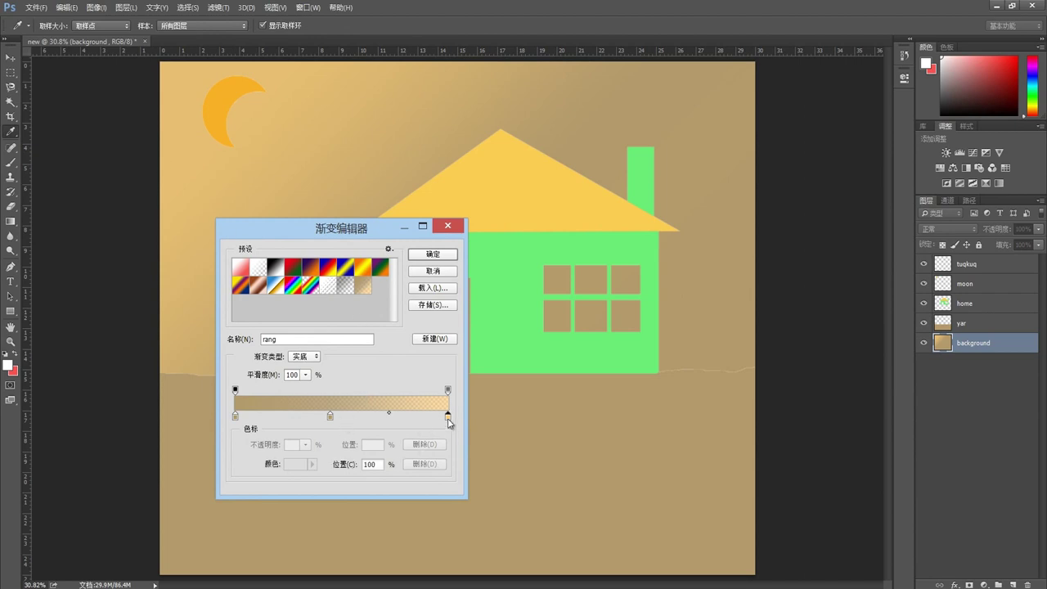
{"action": "left_click", "coordinate": [461, 251]}
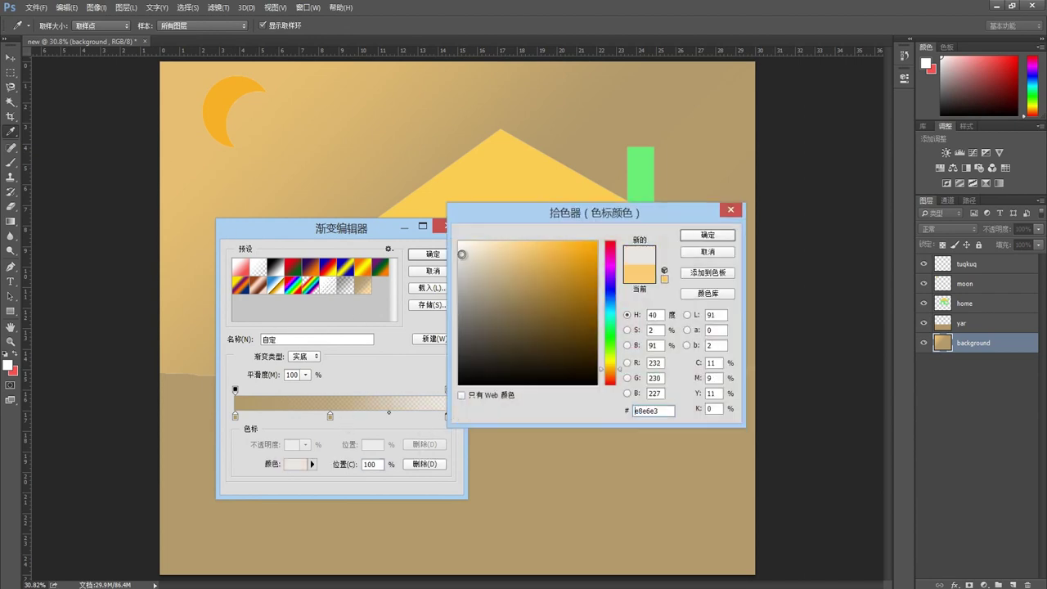
{"action": "left_click", "coordinate": [706, 236]}
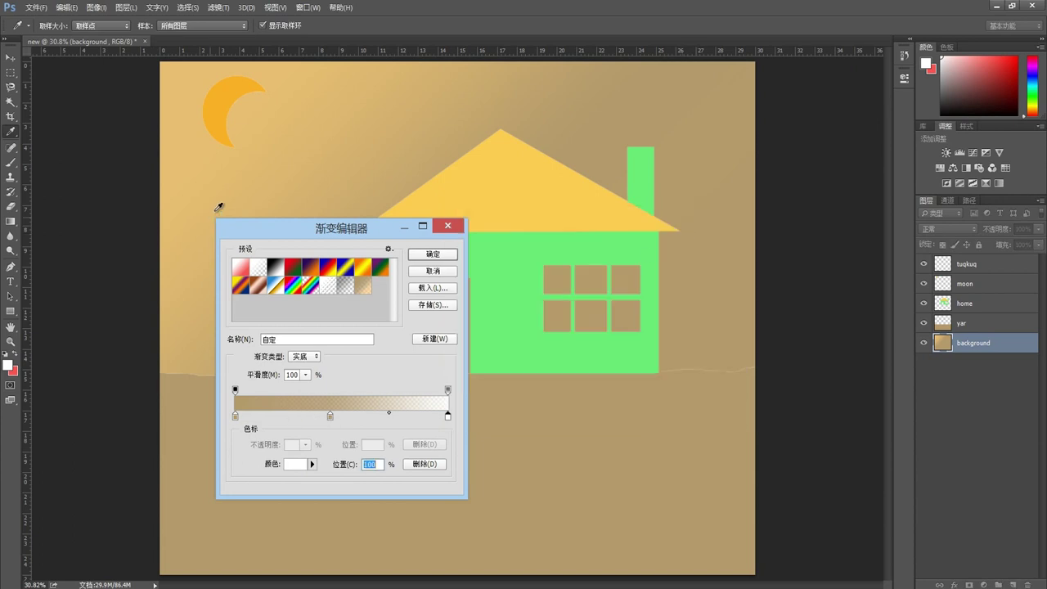
{"action": "double_click", "coordinate": [236, 417]}
{"action": "left_click", "coordinate": [461, 290]}
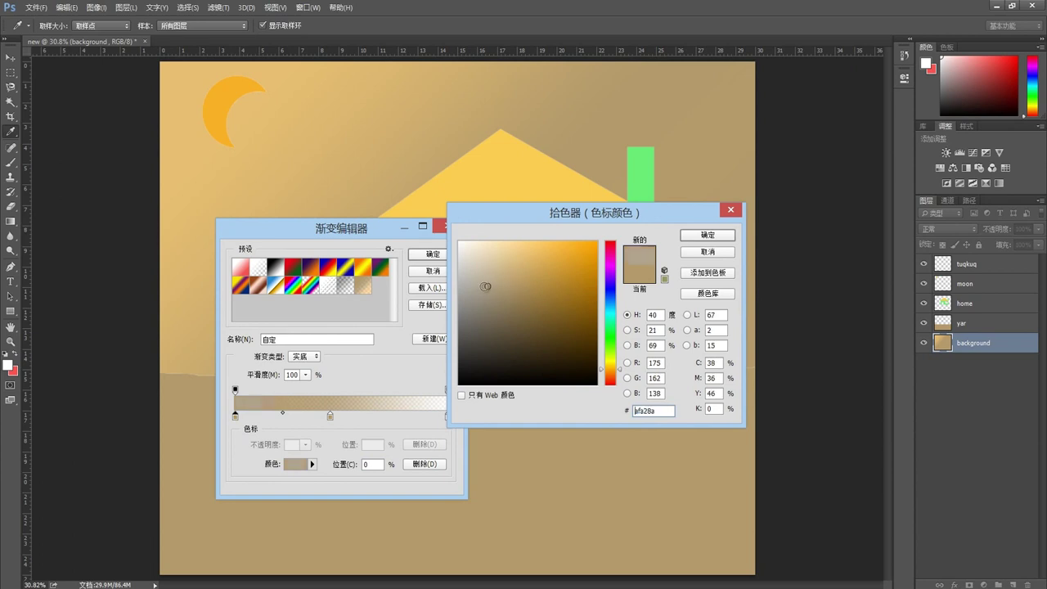
{"action": "left_click", "coordinate": [707, 235]}
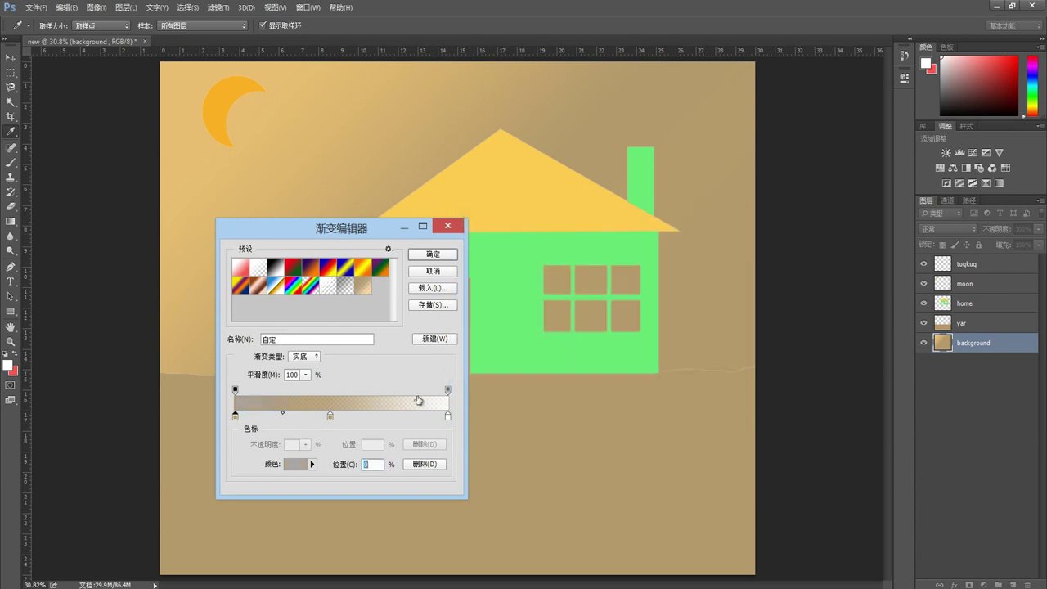
Remove the tan 45% middle stop, set the right opacity stop to 100%, and confirm.
{"action": "double_click", "coordinate": [330, 417]}
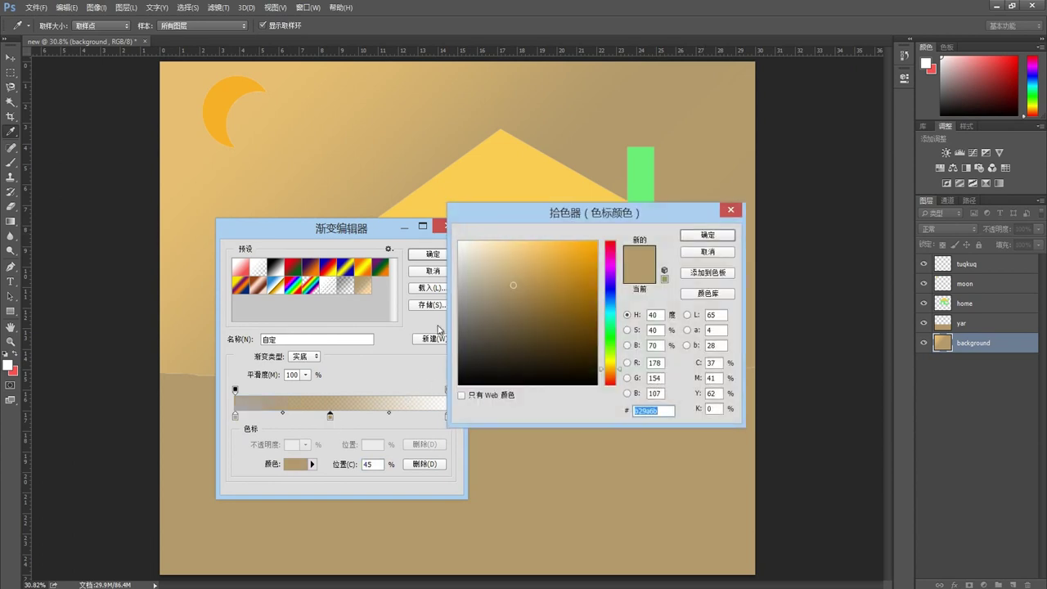
{"action": "left_click", "coordinate": [706, 235]}
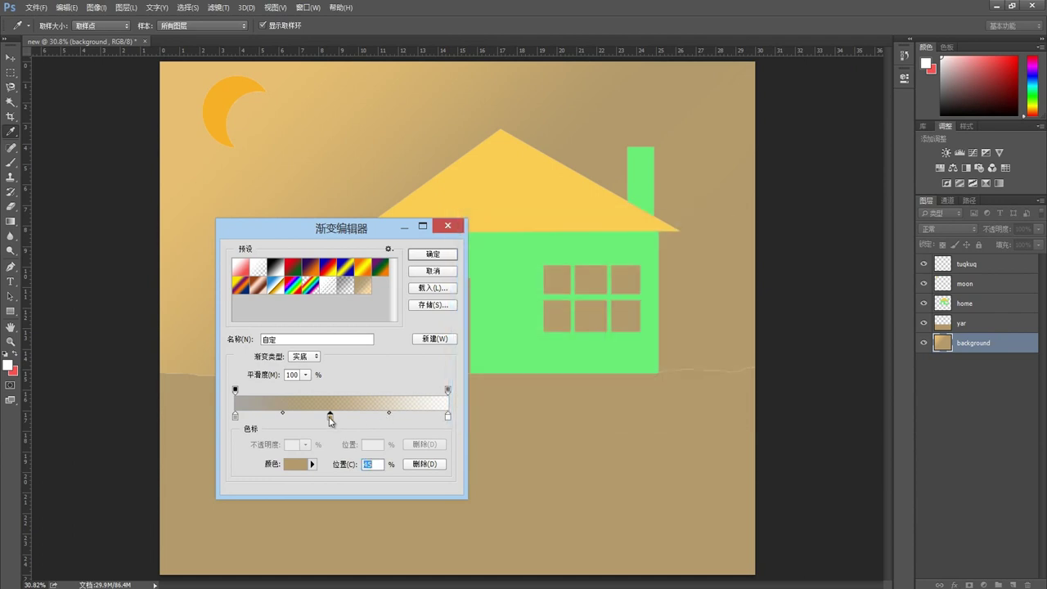
{"action": "left_click_drag", "start_coordinate": [330, 417], "coordinate": [333, 434]}
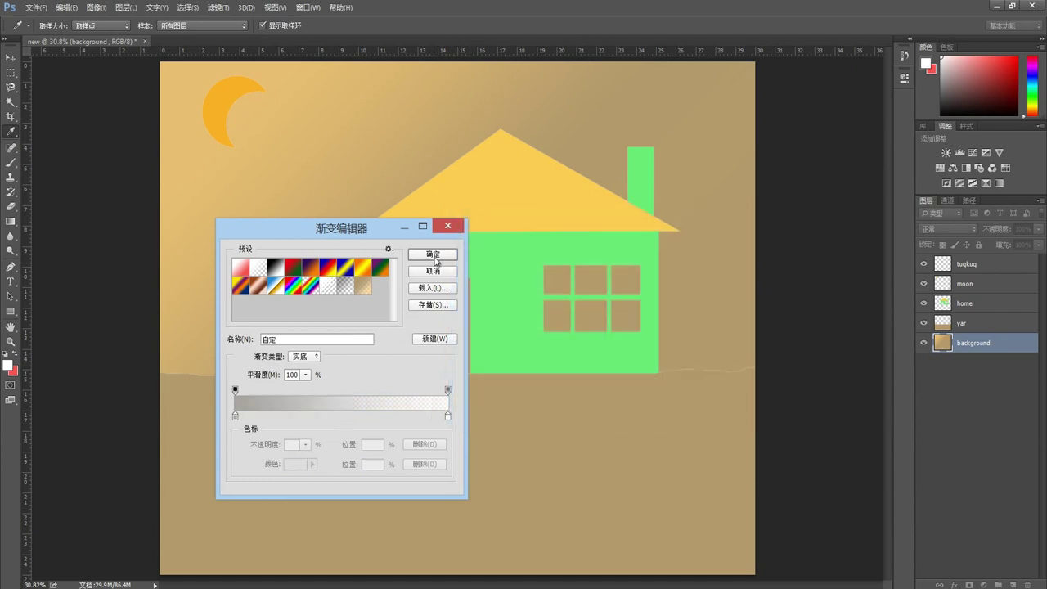
{"action": "left_click", "coordinate": [447, 390]}
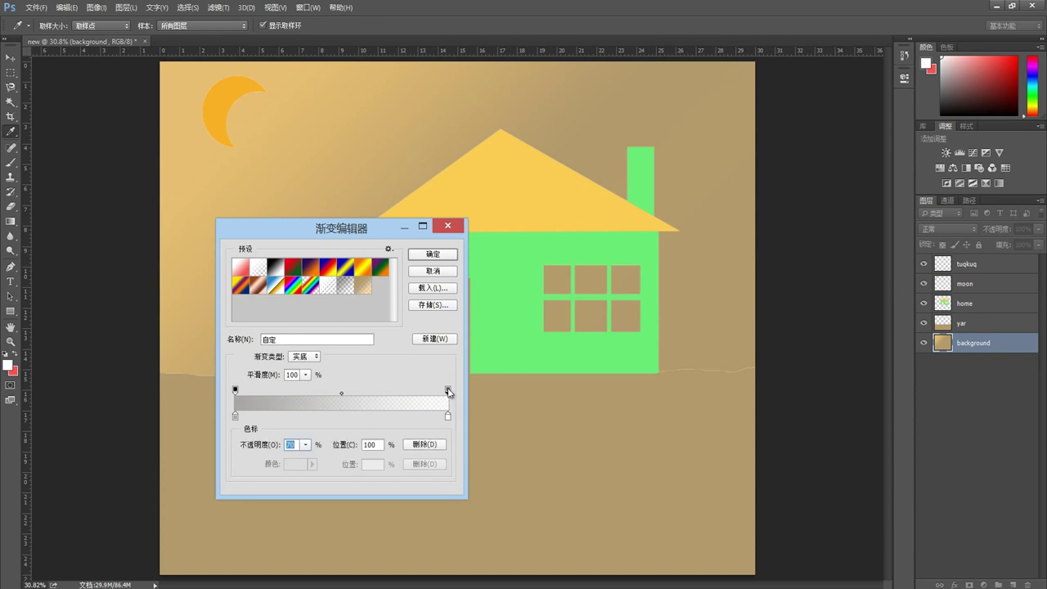
{"action": "left_click", "coordinate": [305, 444]}
{"action": "left_click_drag", "start_coordinate": [307, 458], "coordinate": [342, 442]}
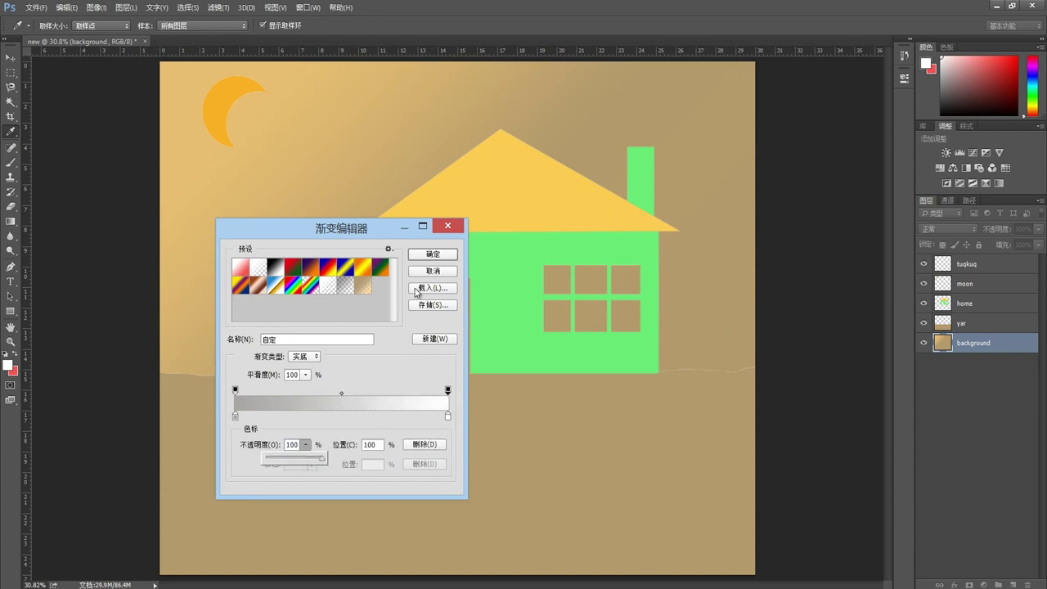
{"action": "left_click", "coordinate": [426, 256]}
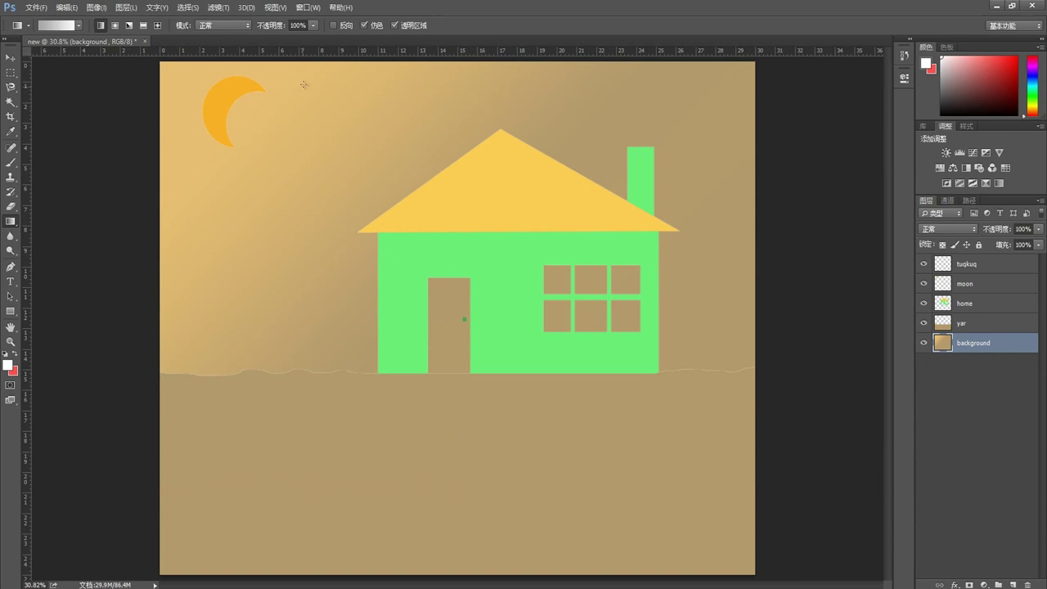
Refill the sky with the grey-to-white gradient, white at the moon and greying toward the lower right.
{"action": "left_click_drag", "start_coordinate": [303, 83], "coordinate": [585, 513]}
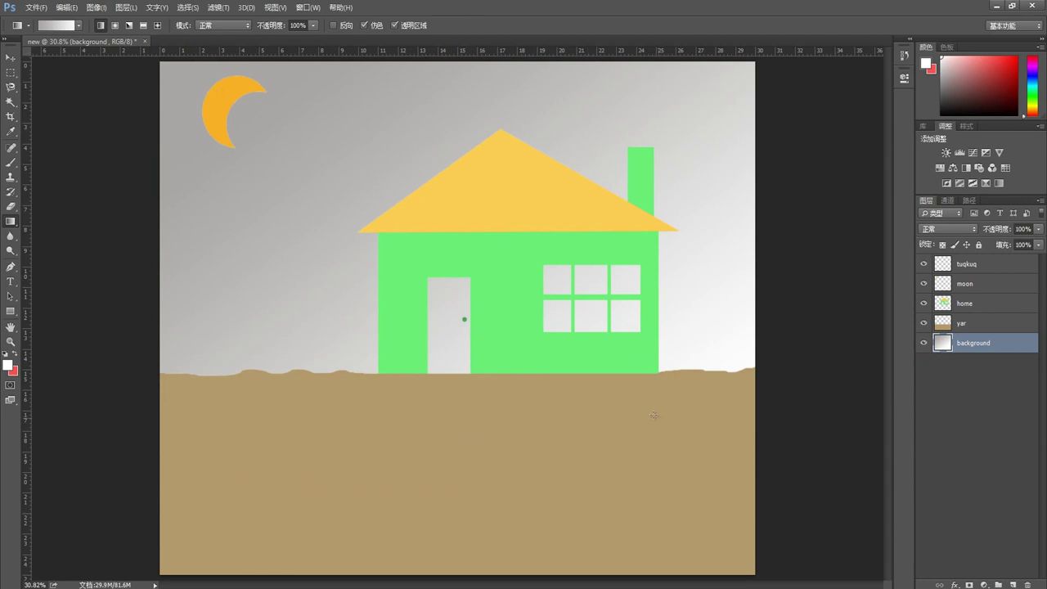
{"action": "left_click_drag", "start_coordinate": [655, 417], "coordinate": [235, 92]}
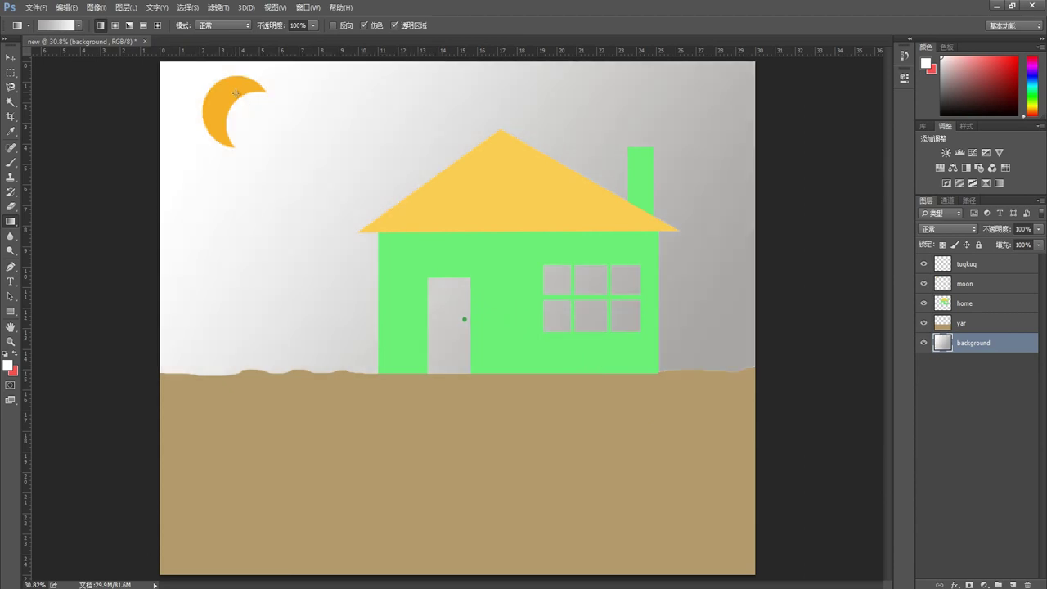
{"action": "left_click_drag", "start_coordinate": [270, 130], "coordinate": [614, 523]}
{"action": "left_click_drag", "start_coordinate": [532, 400], "coordinate": [282, 168]}
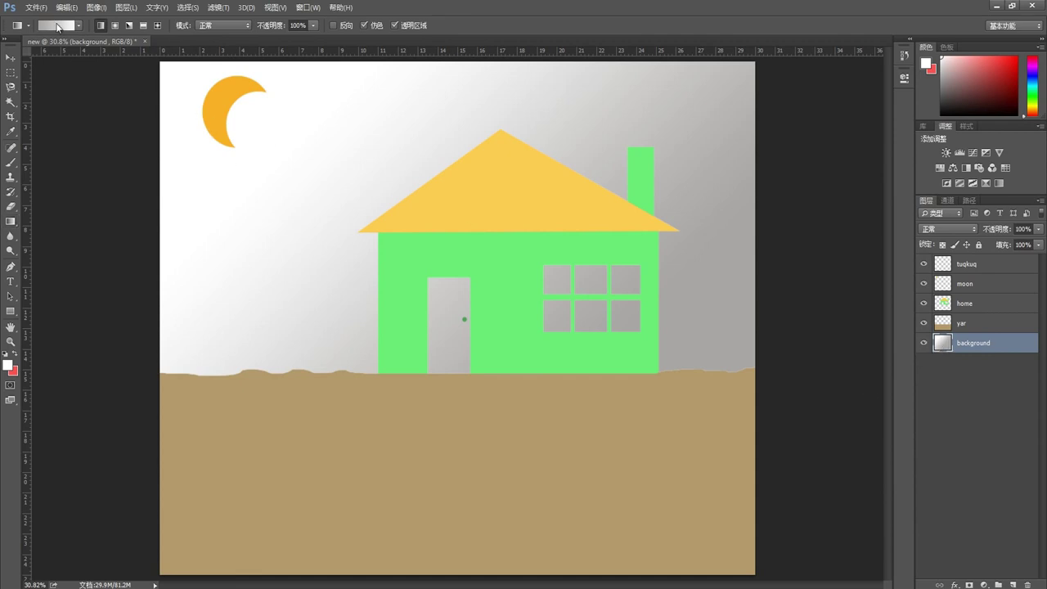
{"action": "left_click", "coordinate": [57, 27]}
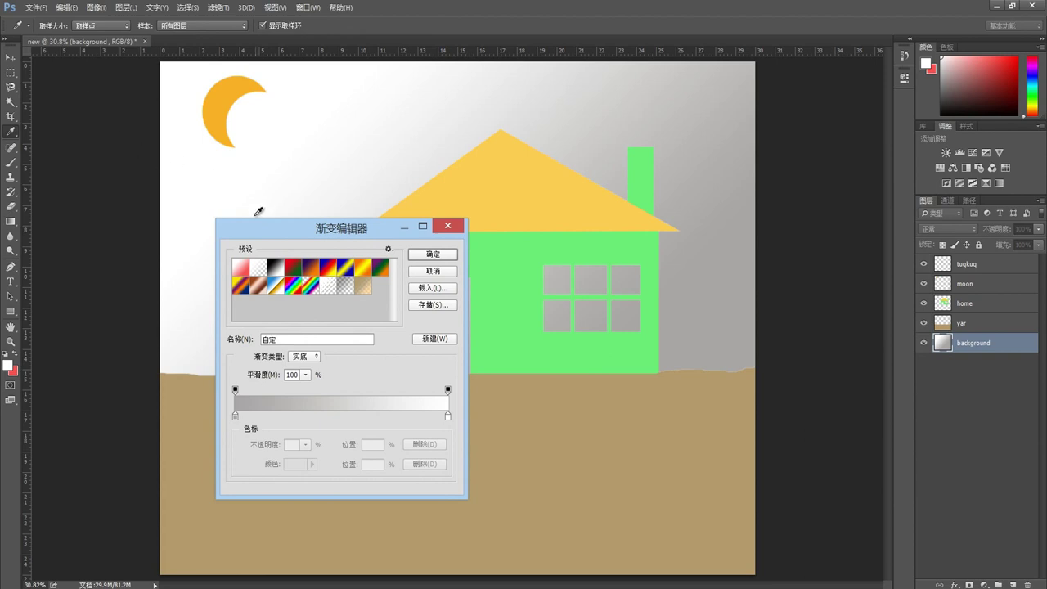
{"action": "left_click", "coordinate": [447, 226]}
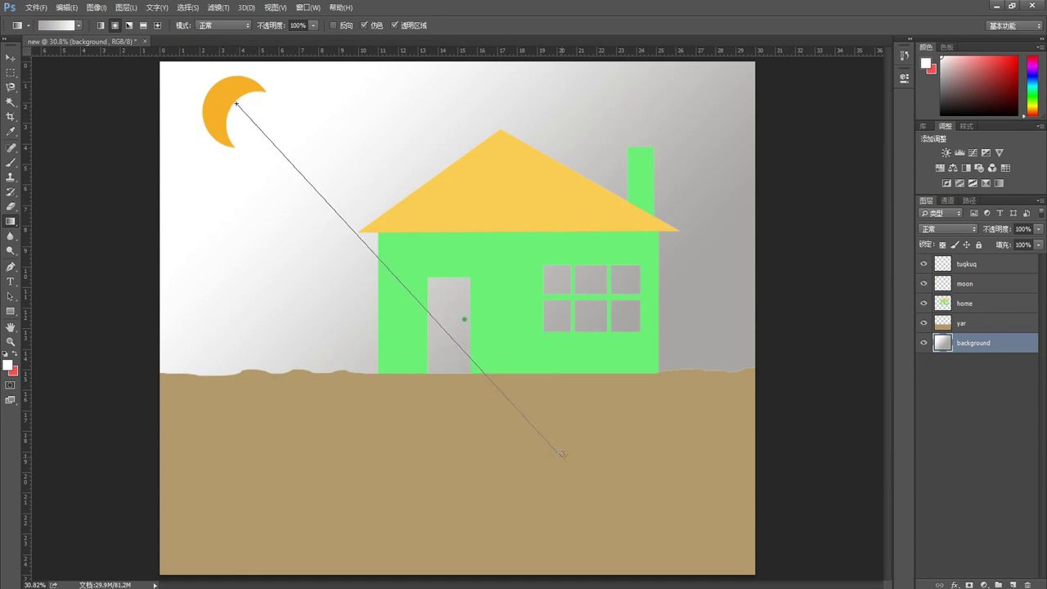
Try linear, radial, angle, reflected and diamond gradients on the sky around the moon.
{"action": "left_click_drag", "start_coordinate": [237, 105], "coordinate": [554, 433]}
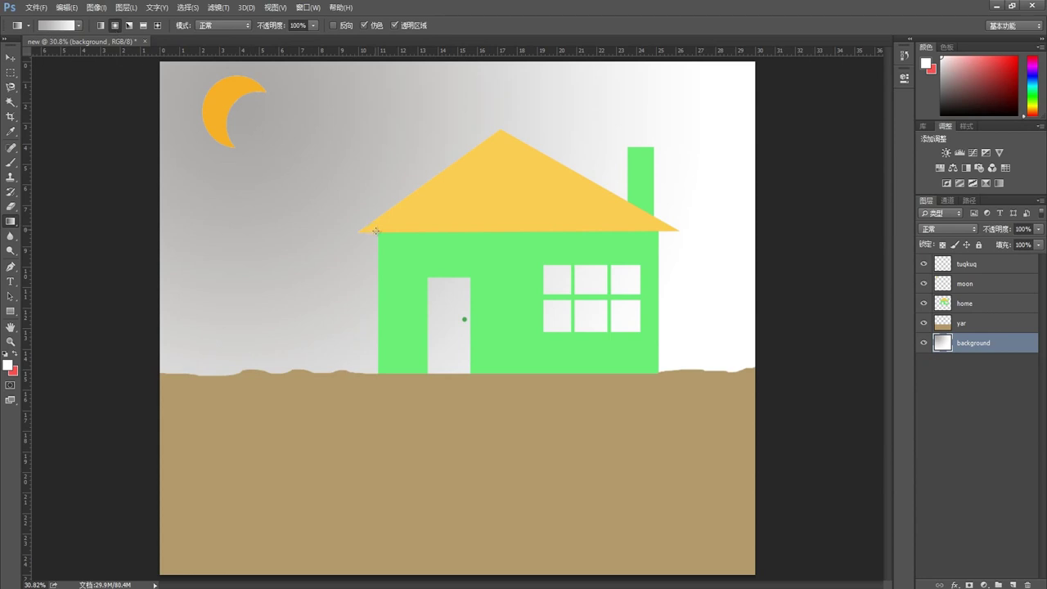
{"action": "left_click_drag", "start_coordinate": [352, 214], "coordinate": [413, 288]}
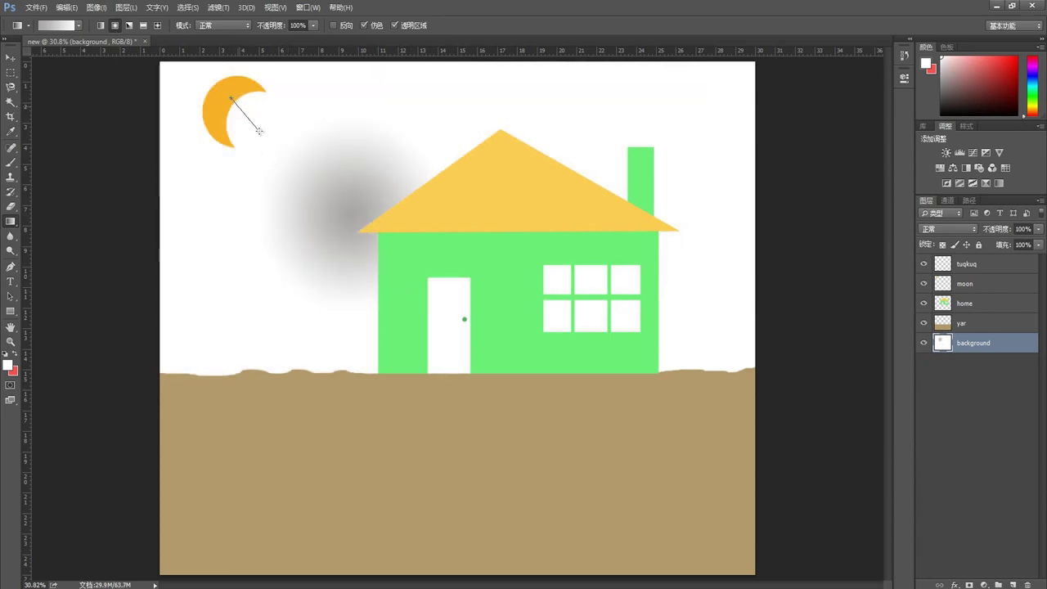
{"action": "left_click_drag", "start_coordinate": [233, 99], "coordinate": [259, 129]}
{"action": "mouse_move", "coordinate": [224, 96]}
{"action": "left_mouse_down"}
{"action": "mouse_move", "coordinate": [247, 117]}
{"action": "mouse_move", "coordinate": [200, 87]}
{"action": "left_mouse_up"}
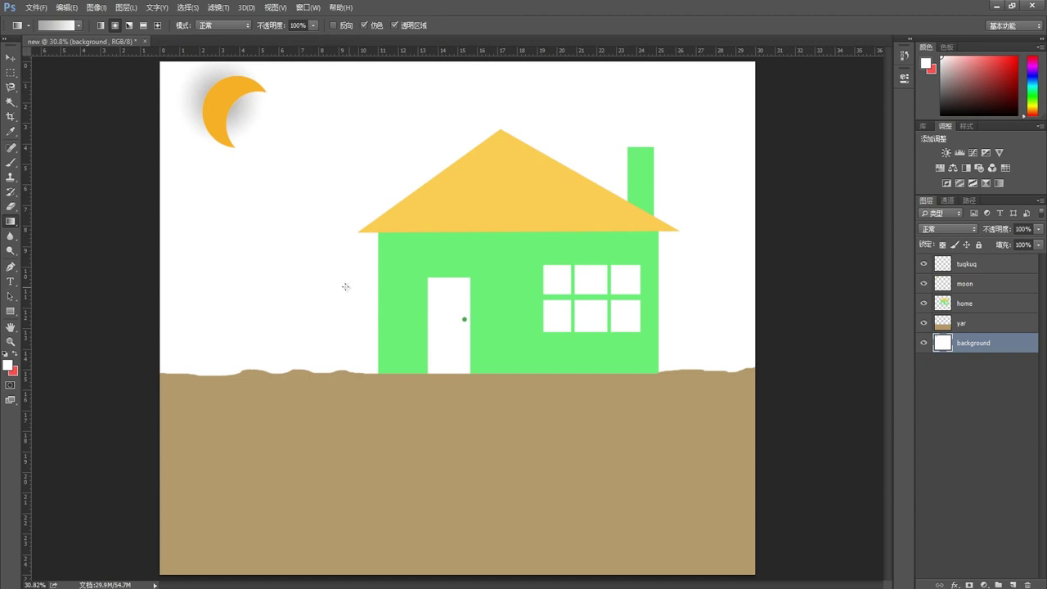
{"action": "left_click", "coordinate": [129, 25]}
{"action": "left_click_drag", "start_coordinate": [244, 117], "coordinate": [190, 86]}
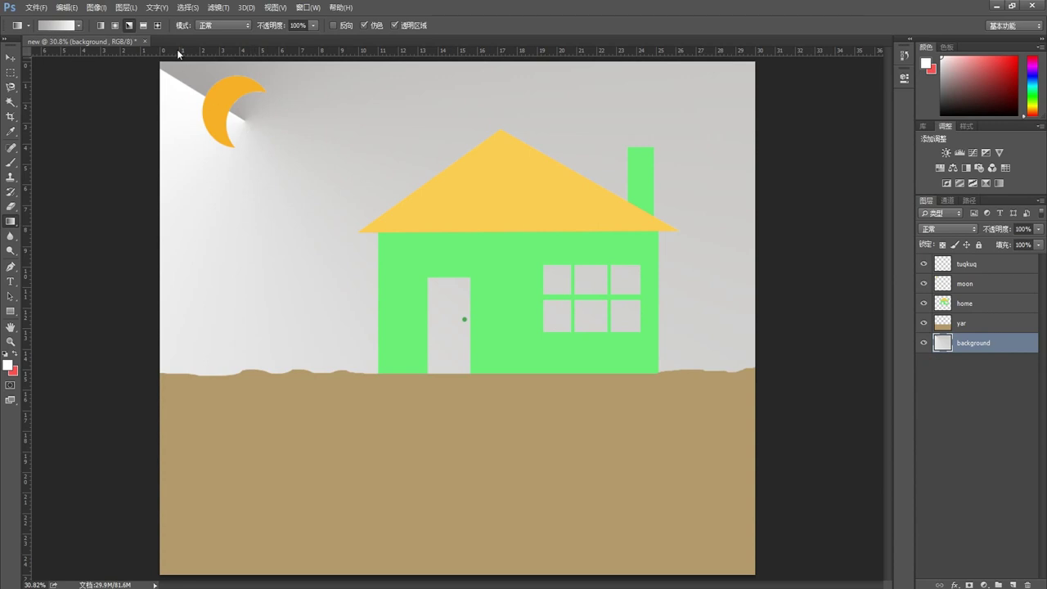
{"action": "left_click", "coordinate": [143, 25]}
{"action": "mouse_move", "coordinate": [301, 110]}
{"action": "left_mouse_down"}
{"action": "mouse_move", "coordinate": [301, 251]}
{"action": "mouse_move", "coordinate": [262, 115]}
{"action": "left_mouse_up"}
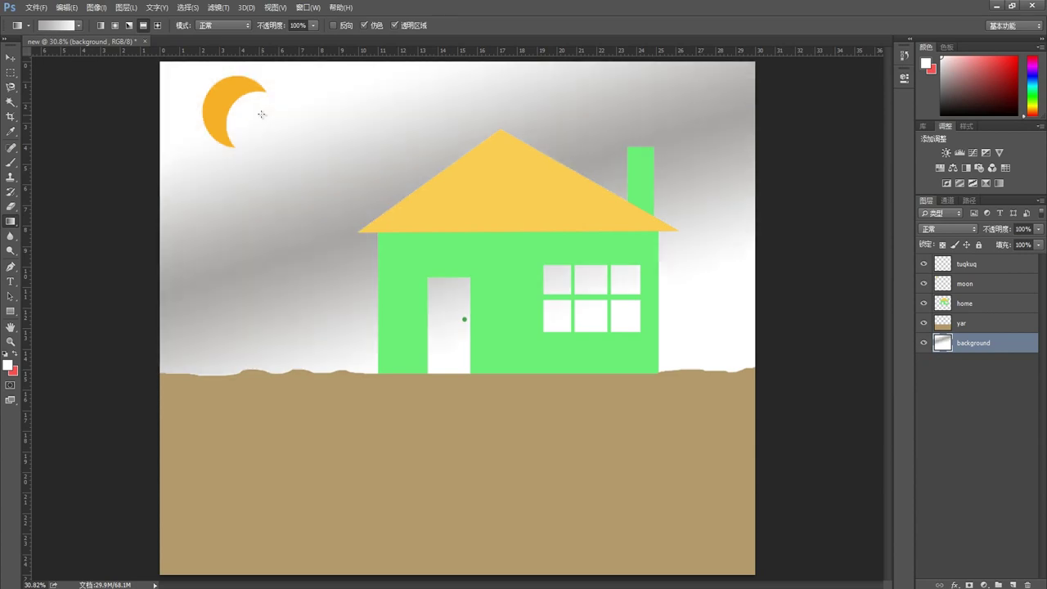
{"action": "left_click", "coordinate": [158, 26]}
{"action": "mouse_move", "coordinate": [231, 112]}
{"action": "left_mouse_down"}
{"action": "mouse_move", "coordinate": [258, 137]}
{"action": "mouse_move", "coordinate": [193, 82]}
{"action": "left_mouse_up"}
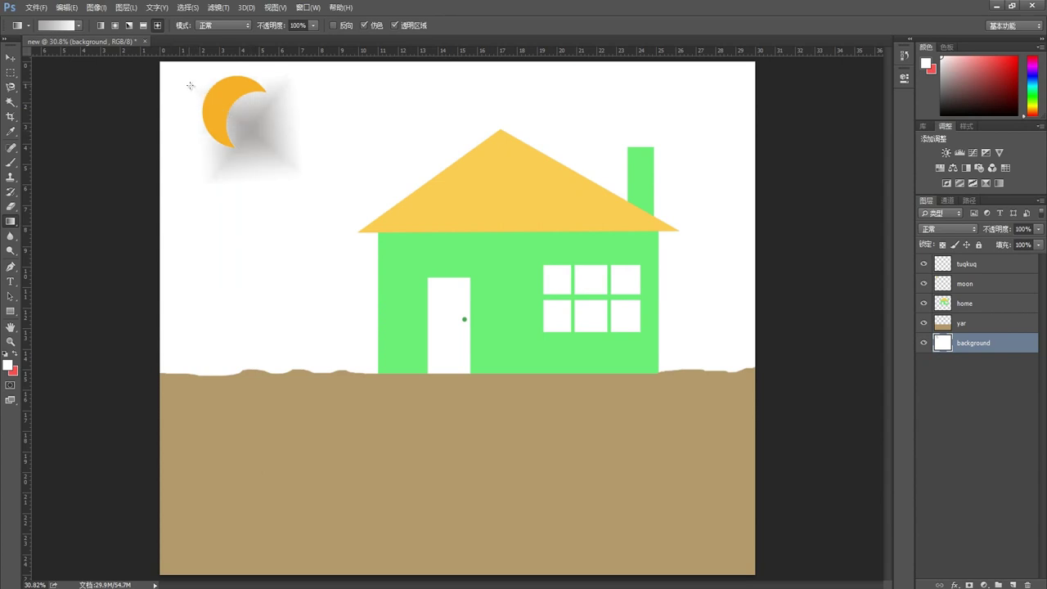
Apply a reversed radial gradient outward from the moon for a white glow in grey sky.
{"action": "left_click", "coordinate": [114, 26]}
{"action": "left_click_drag", "start_coordinate": [226, 97], "coordinate": [256, 138]}
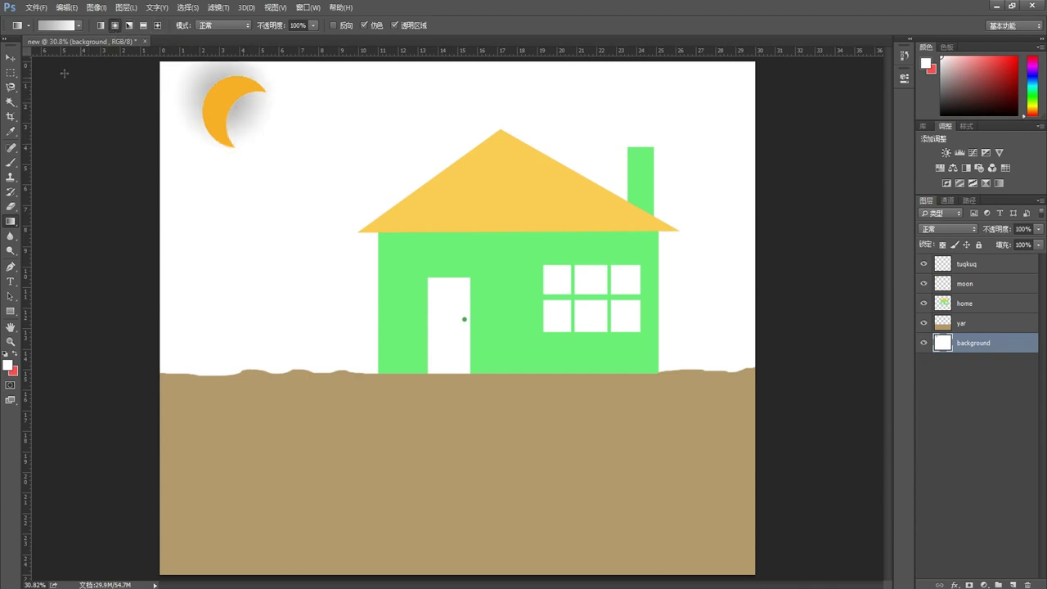
{"action": "left_click", "coordinate": [333, 26]}
{"action": "left_click_drag", "start_coordinate": [223, 103], "coordinate": [313, 194]}
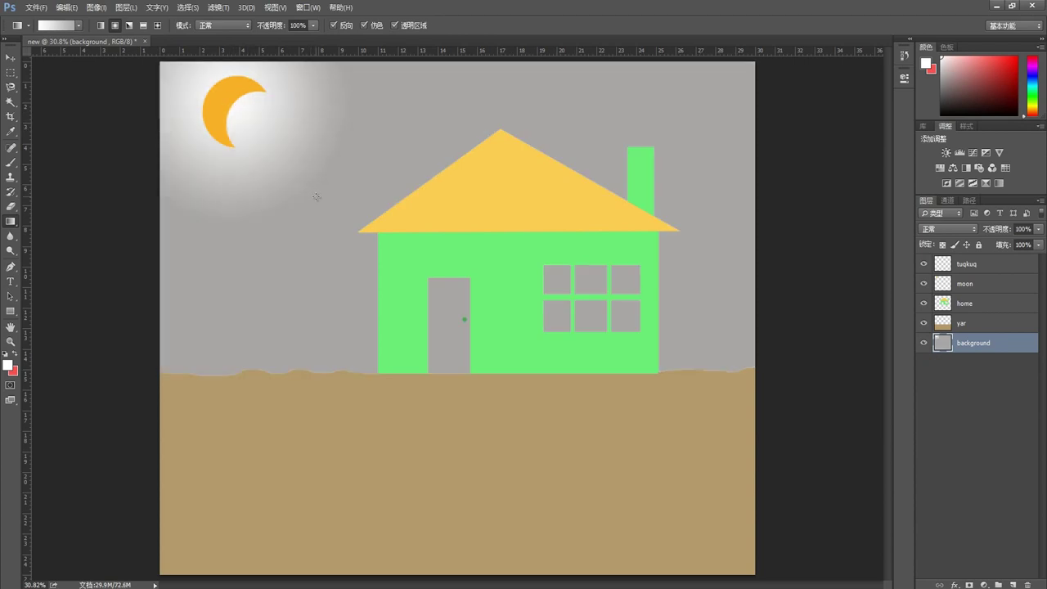
{"action": "left_click_drag", "start_coordinate": [224, 96], "coordinate": [334, 208]}
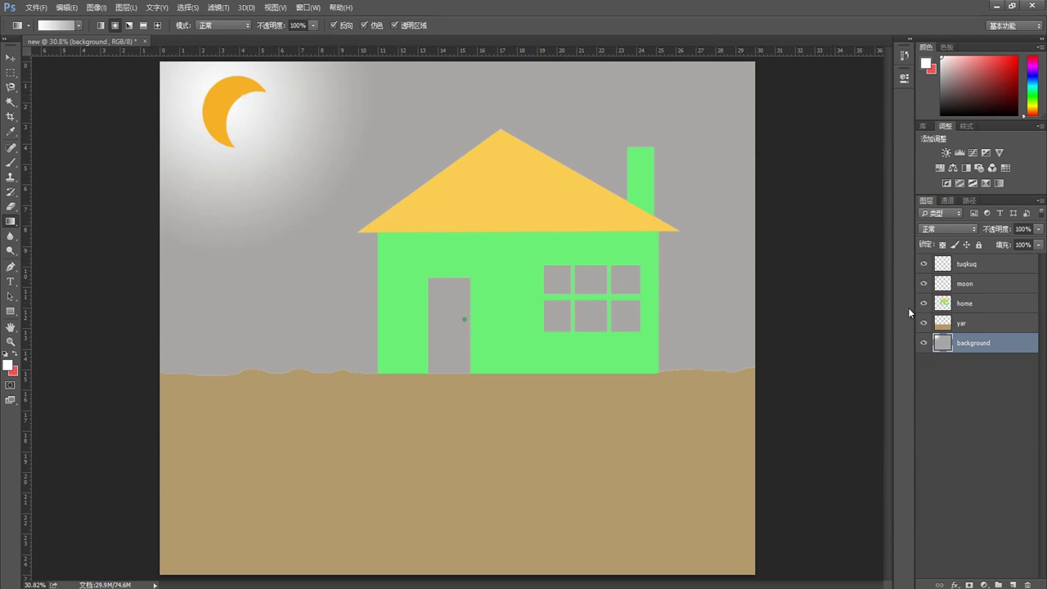
Load the crescent moon's outline as a selection by Ctrl-clicking the moon layer thumbnail.
{"action": "left_click", "coordinate": [942, 326]}
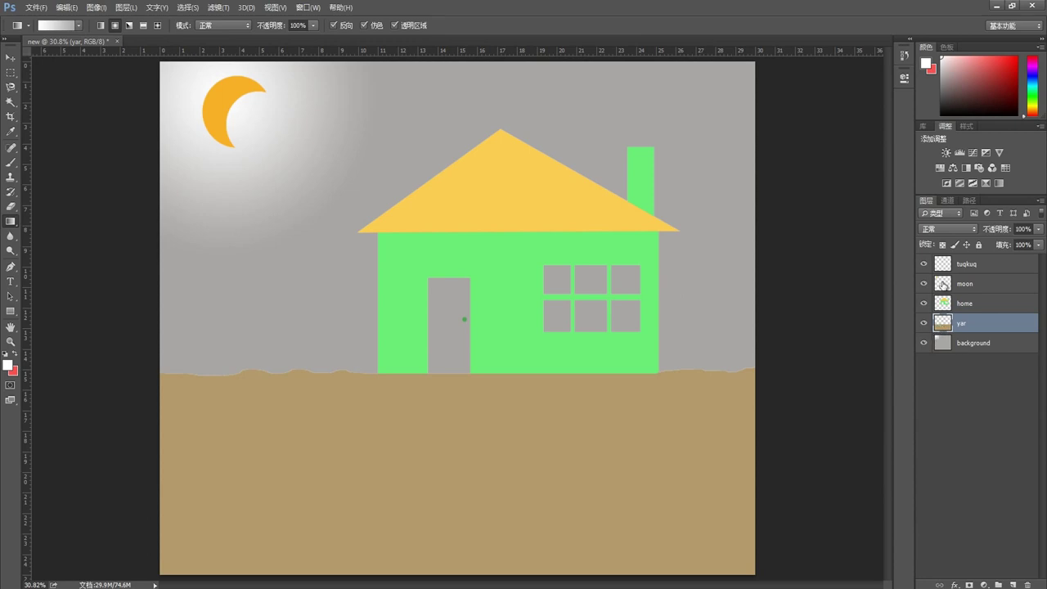
{"action": "left_click", "coordinate": [944, 284]}
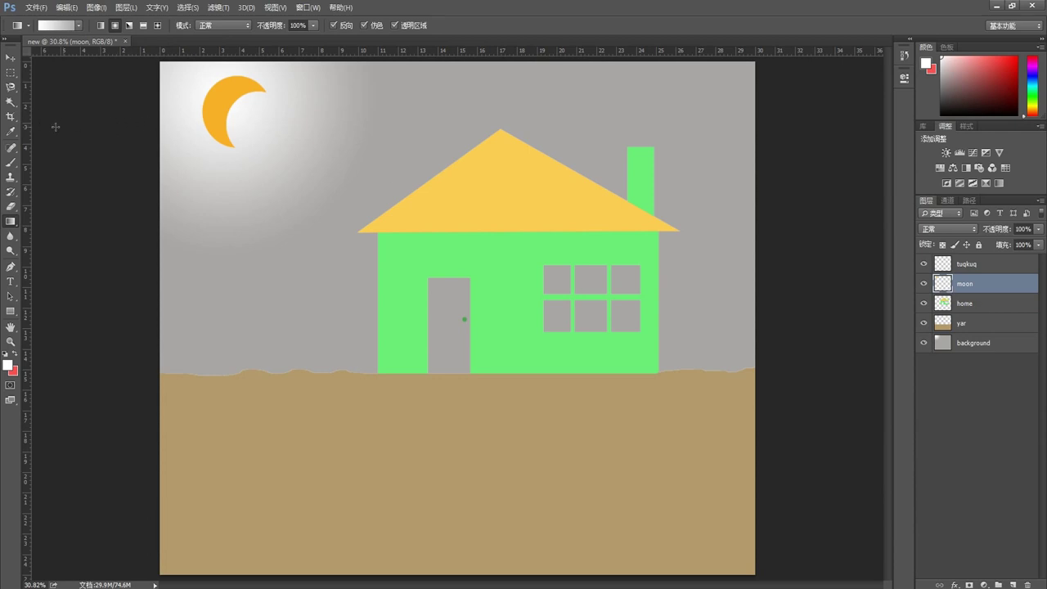
{"action": "left_click", "coordinate": [10, 102]}
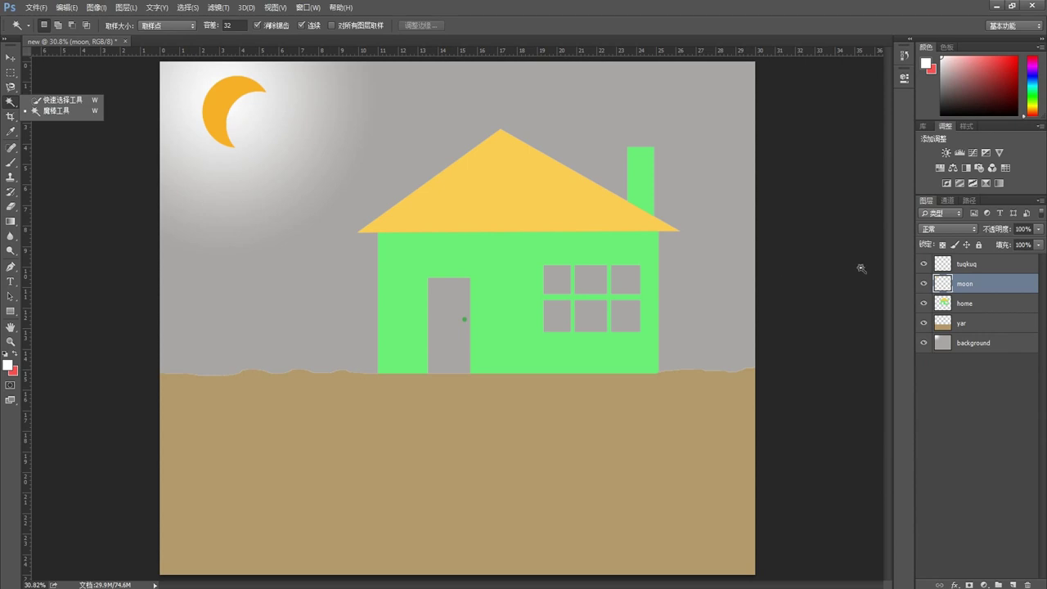
{"action": "left_click", "coordinate": [940, 283]}
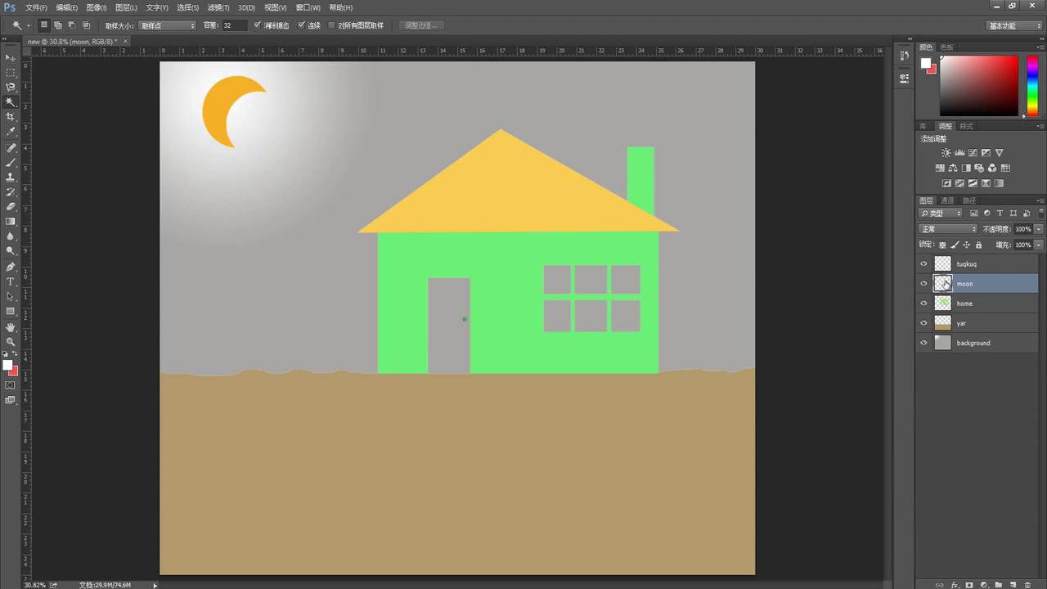
{"action": "key", "text": "ctrl"}
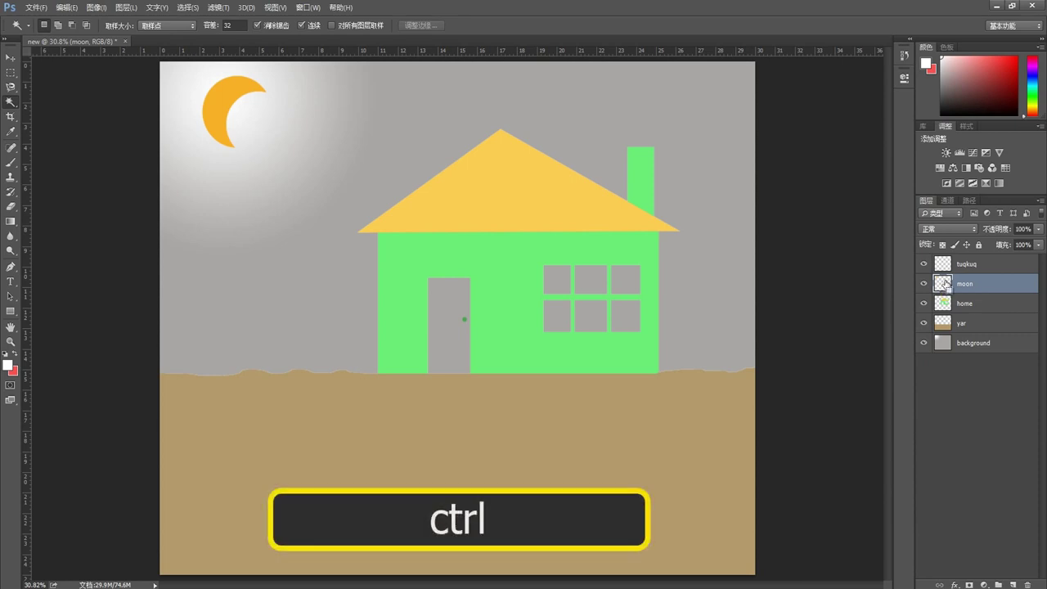
{"action": "left_click", "coordinate": [945, 283], "text": "ctrl"}
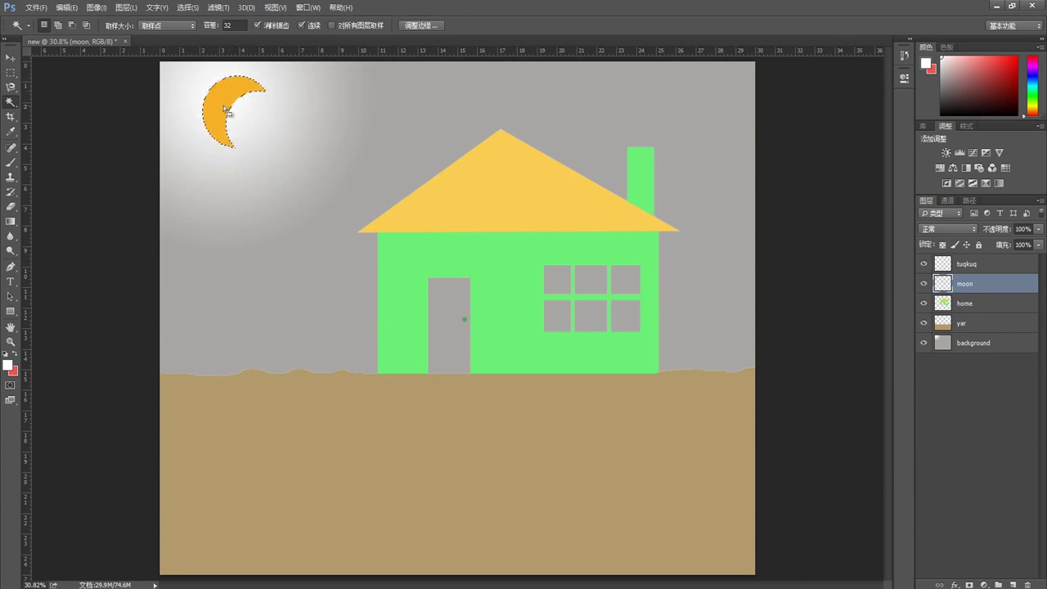
Sample the moon's orange as the foreground colour.
{"action": "left_click", "coordinate": [7, 365]}
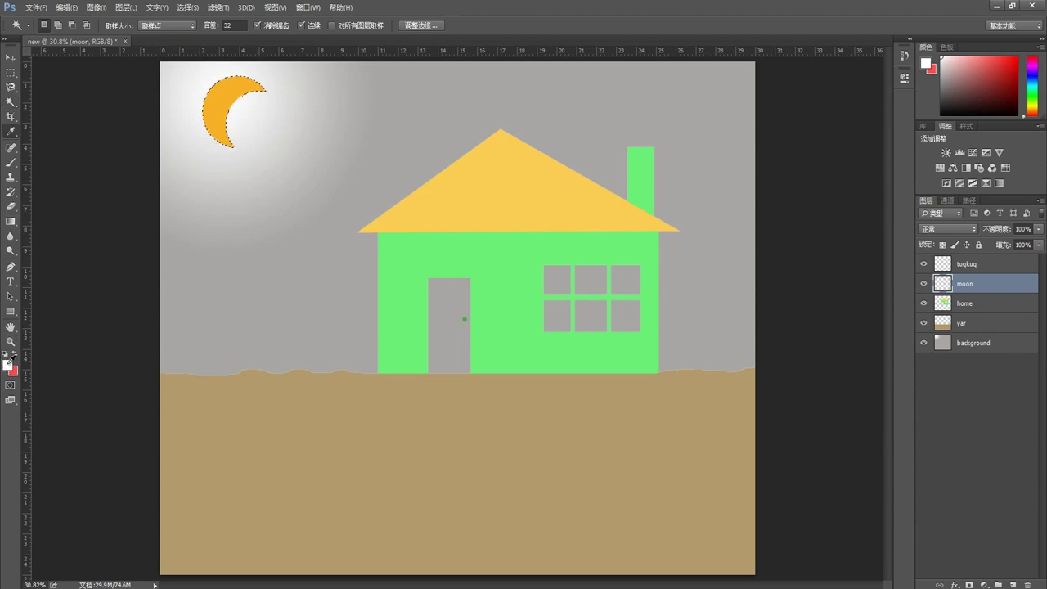
{"action": "left_click", "coordinate": [231, 96]}
{"action": "left_click", "coordinate": [708, 235]}
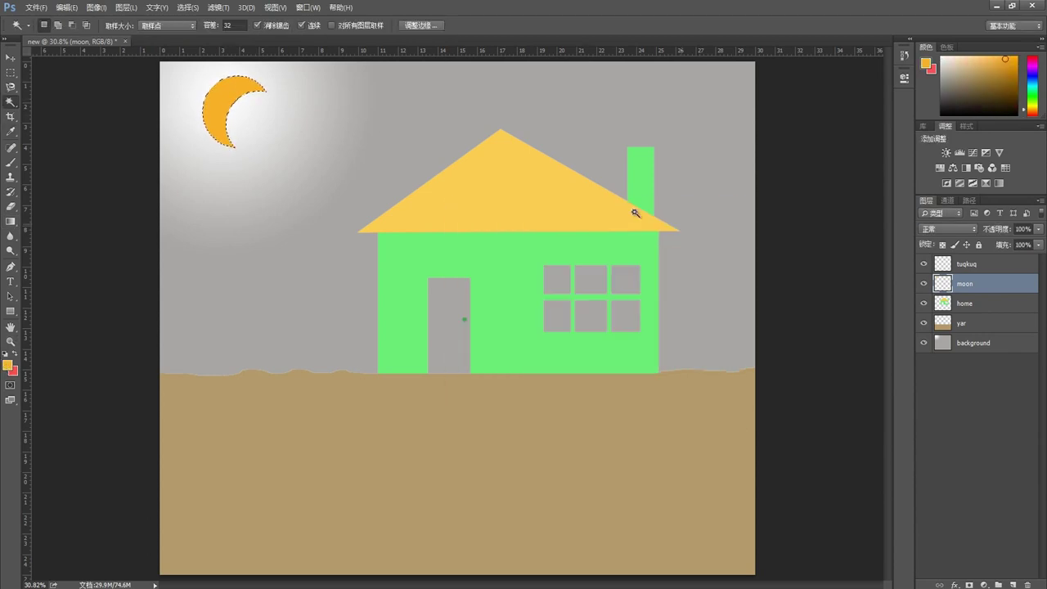
{"action": "key", "text": "w"}
Feather the moon selection with a 5 pixel radius, then deselect.
{"action": "right_click", "coordinate": [226, 92]}
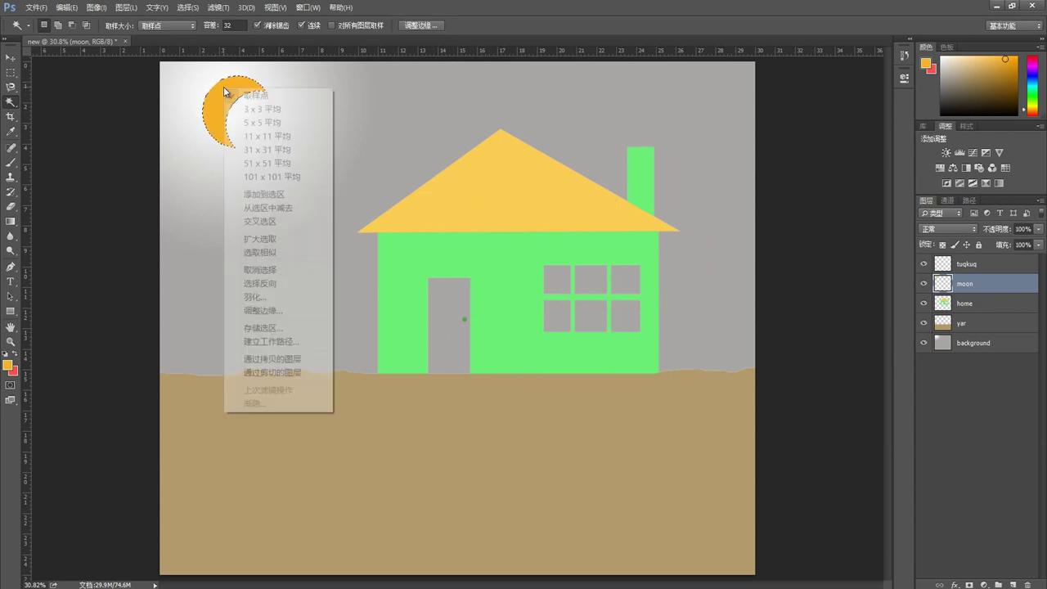
{"action": "left_click", "coordinate": [11, 72]}
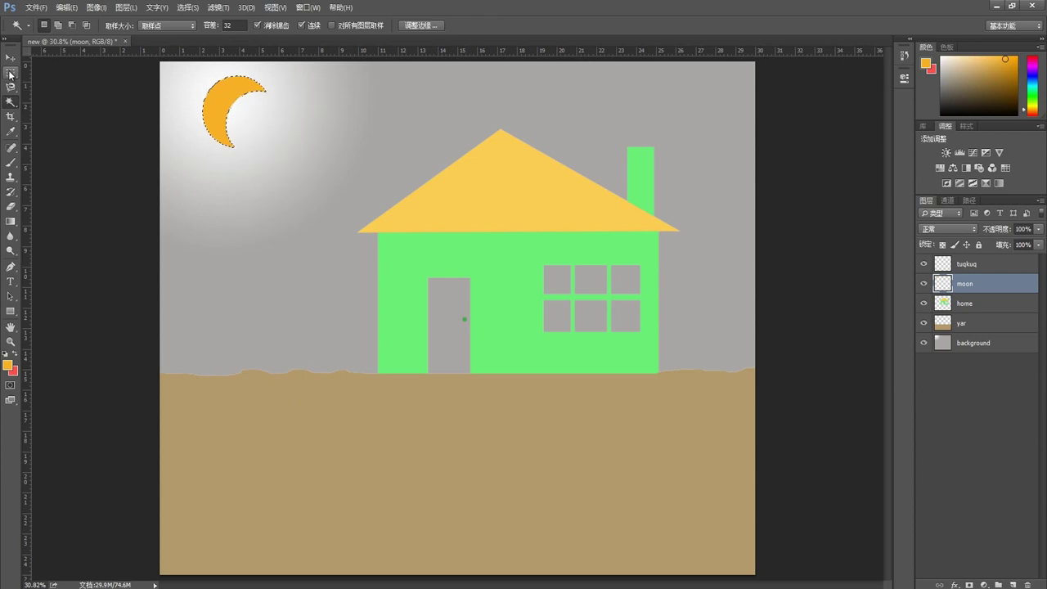
{"action": "right_click", "coordinate": [228, 94]}
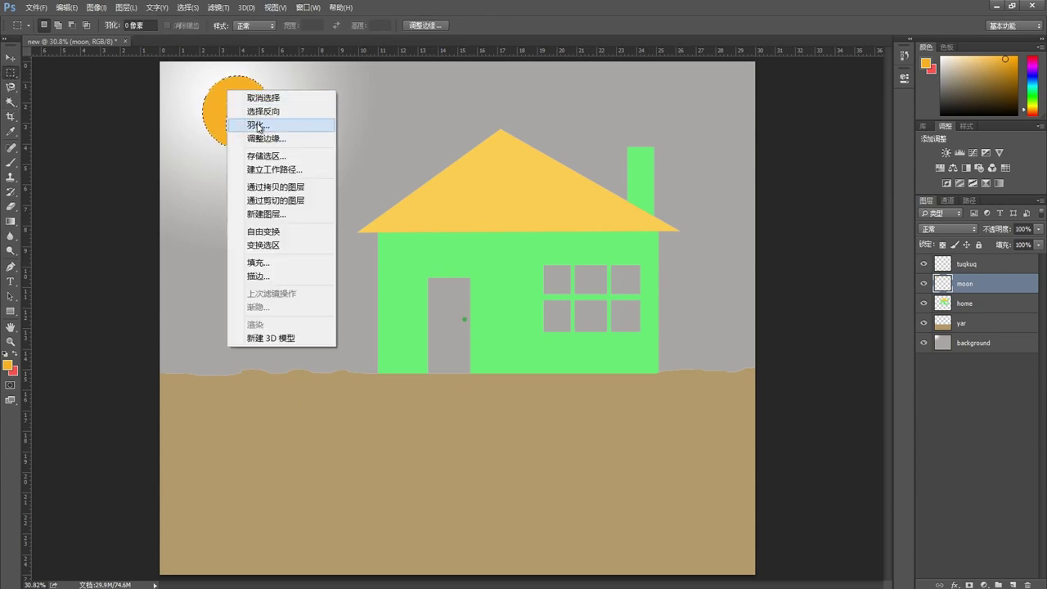
{"action": "left_click", "coordinate": [259, 127]}
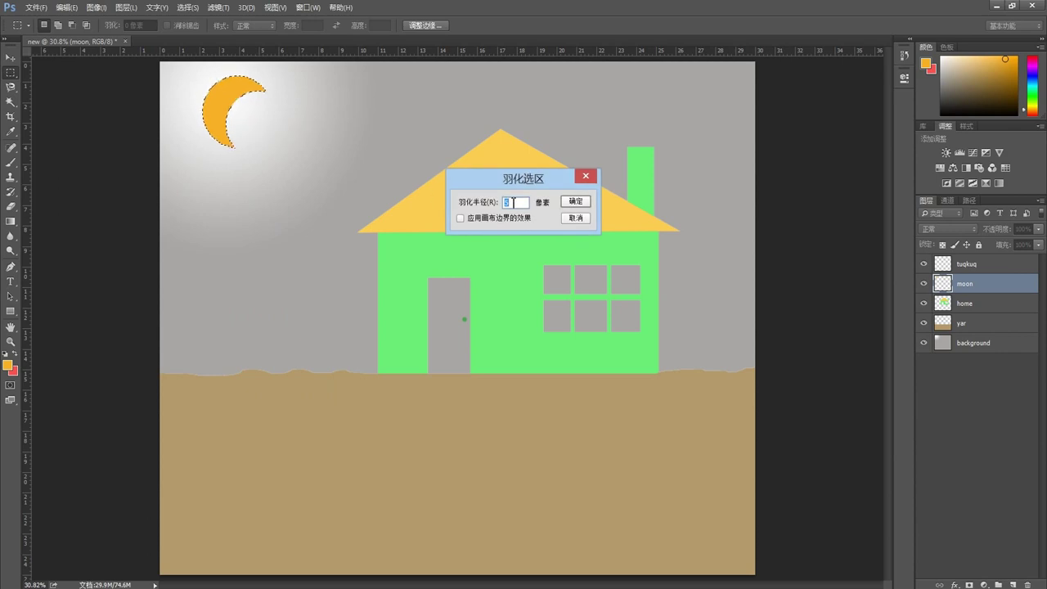
{"action": "left_click_drag", "start_coordinate": [514, 202], "coordinate": [505, 203]}
{"action": "left_click", "coordinate": [505, 203]}
{"action": "left_click", "coordinate": [574, 201]}
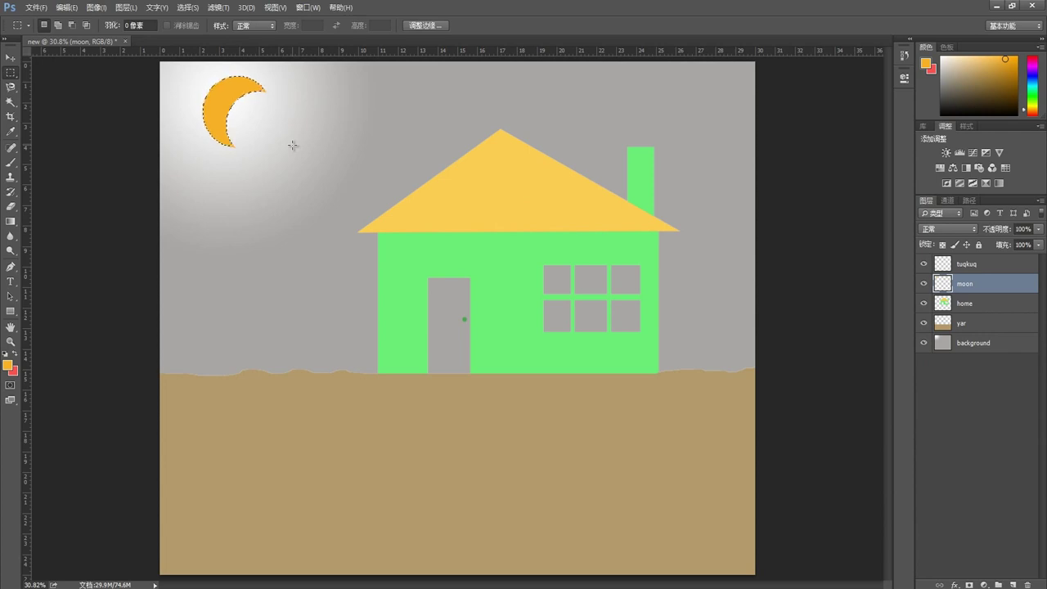
{"action": "key", "text": "alt"}
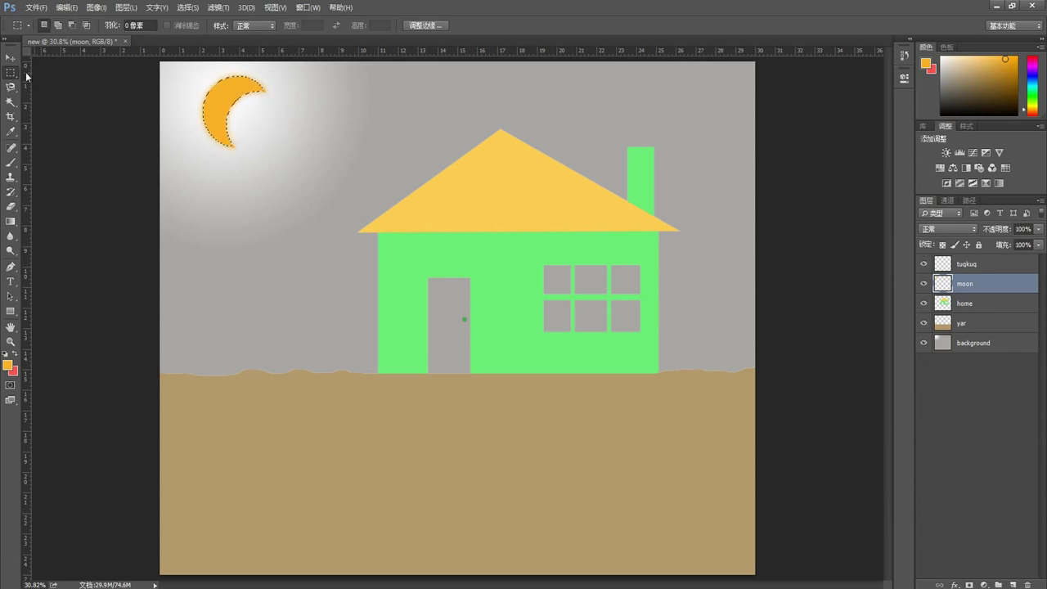
{"action": "left_click", "coordinate": [192, 77]}
On the home layer, marquee the house's front wall and add empty layer 图层 1 below home.
{"action": "left_click", "coordinate": [941, 304]}
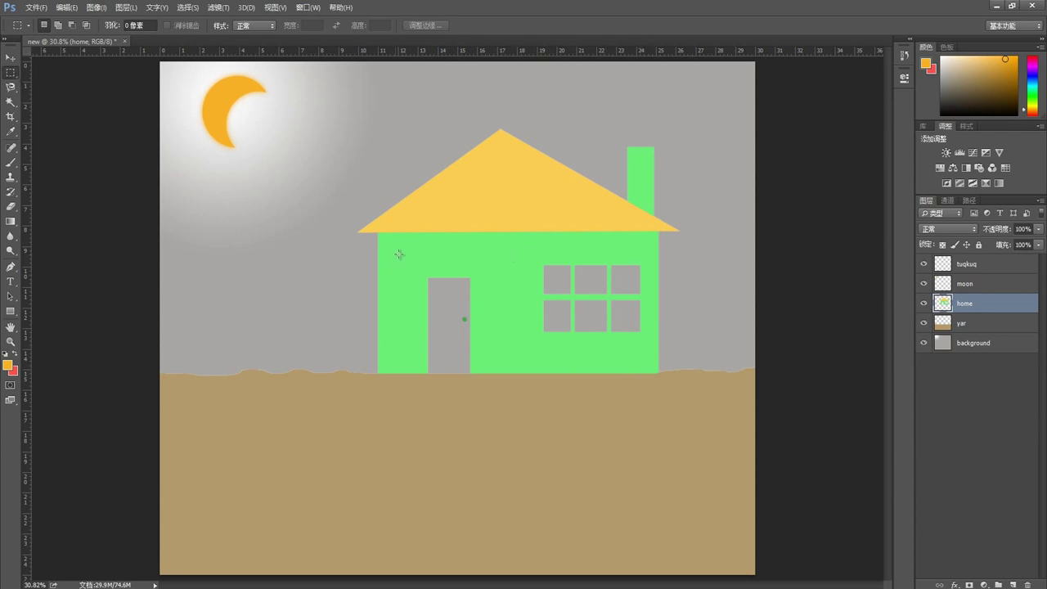
{"action": "left_click_drag", "start_coordinate": [400, 243], "coordinate": [648, 376]}
{"action": "left_click", "coordinate": [1013, 584], "text": "ctrl"}
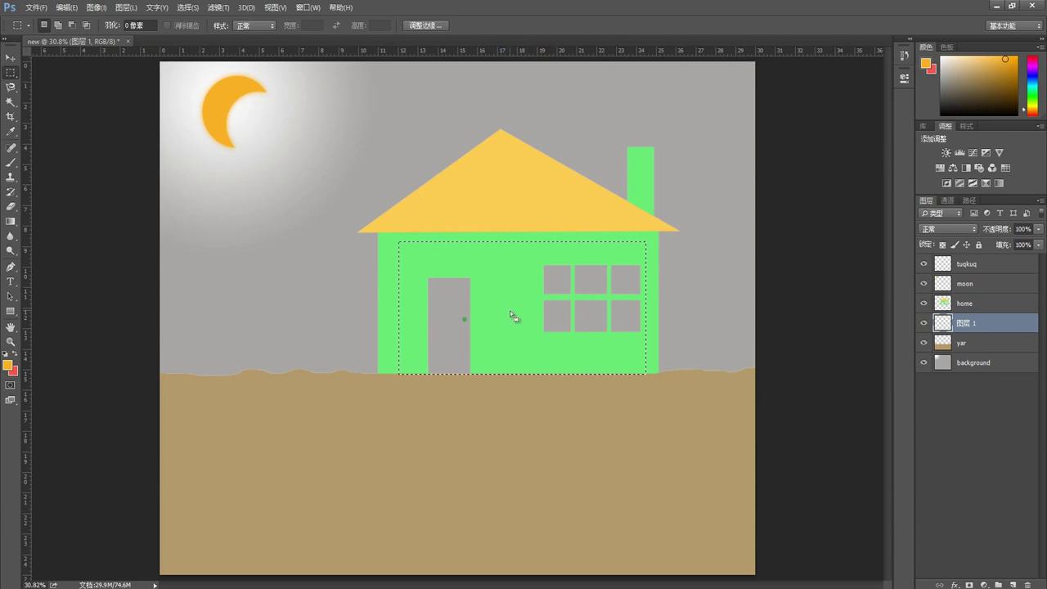
Set the foreground to near-white, fill the selection on 图层 1, and deselect.
{"action": "left_click", "coordinate": [7, 365]}
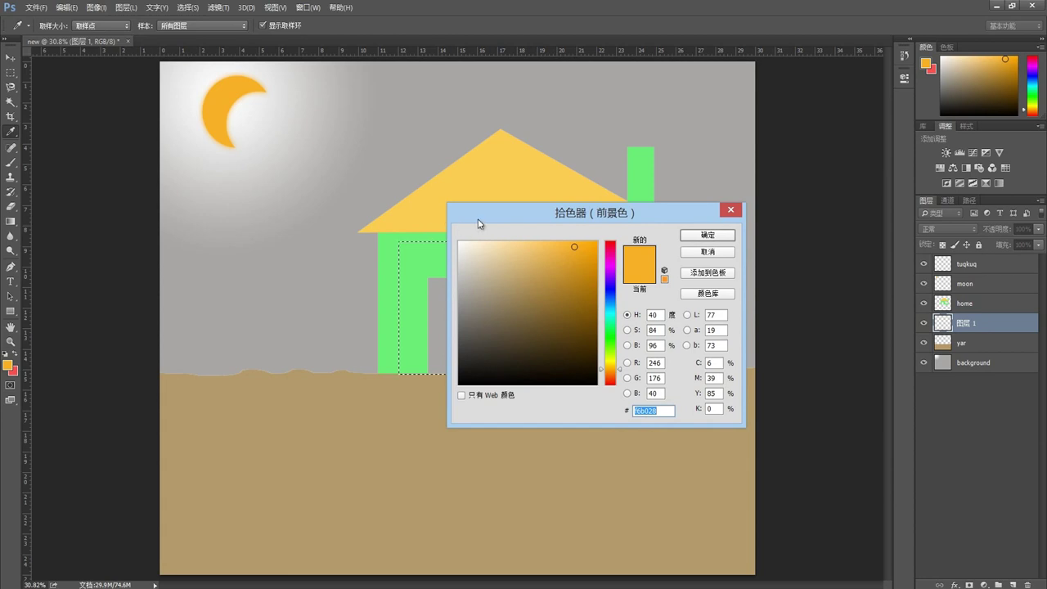
{"action": "mouse_move", "coordinate": [477, 219]}
{"action": "left_mouse_down"}
{"action": "mouse_move", "coordinate": [293, 287]}
{"action": "mouse_move", "coordinate": [178, 363]}
{"action": "left_mouse_up"}
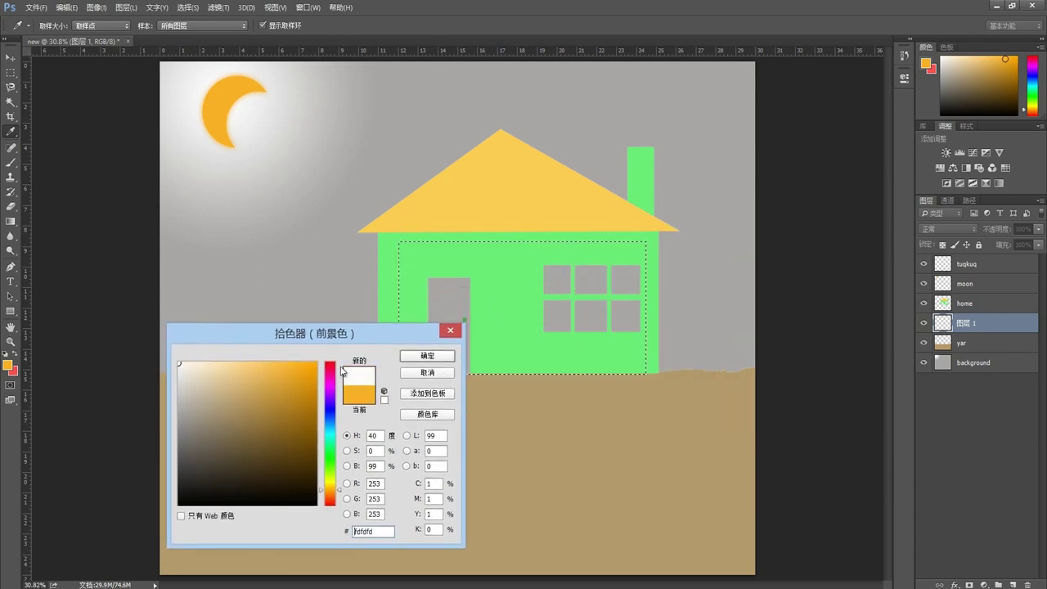
{"action": "left_click", "coordinate": [409, 359]}
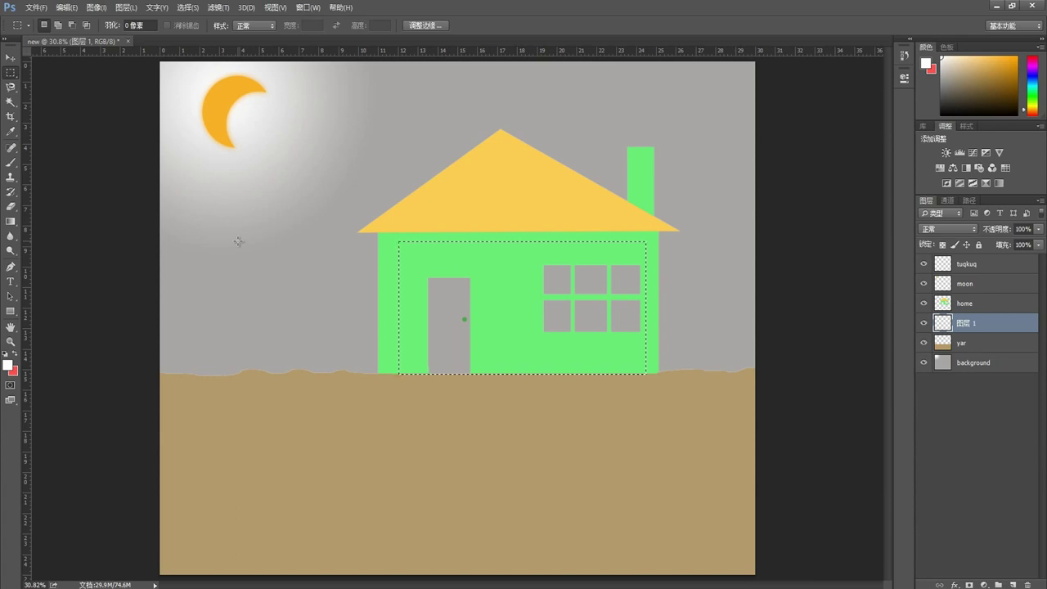
{"action": "key", "text": "alt+Delete"}
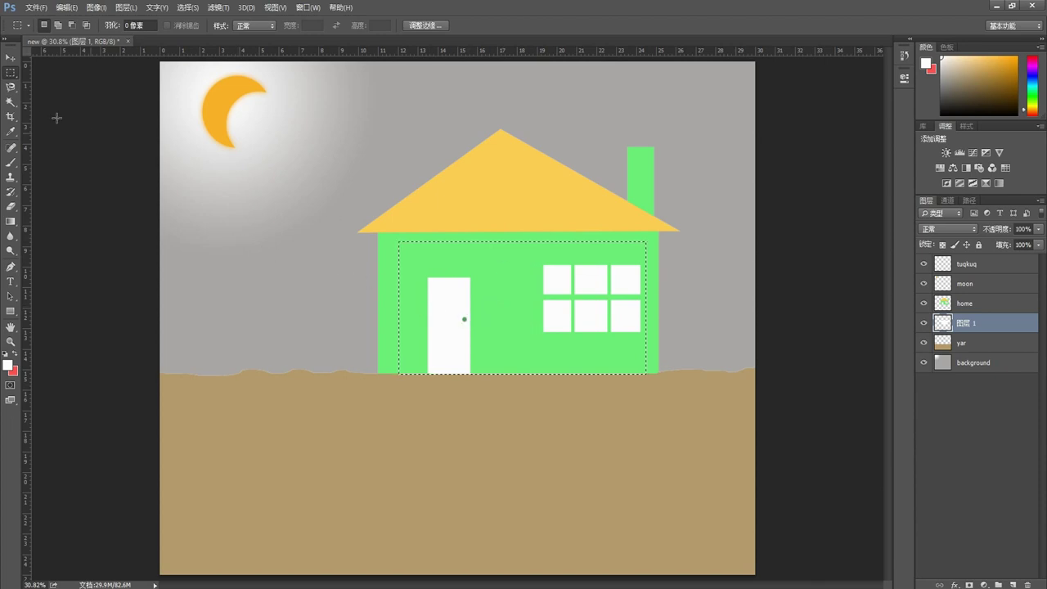
{"action": "left_click", "coordinate": [379, 247]}
Marquee the windows and fill them with a light orange sampled from the moon.
{"action": "left_click_drag", "start_coordinate": [530, 253], "coordinate": [650, 342]}
{"action": "left_click", "coordinate": [9, 366]}
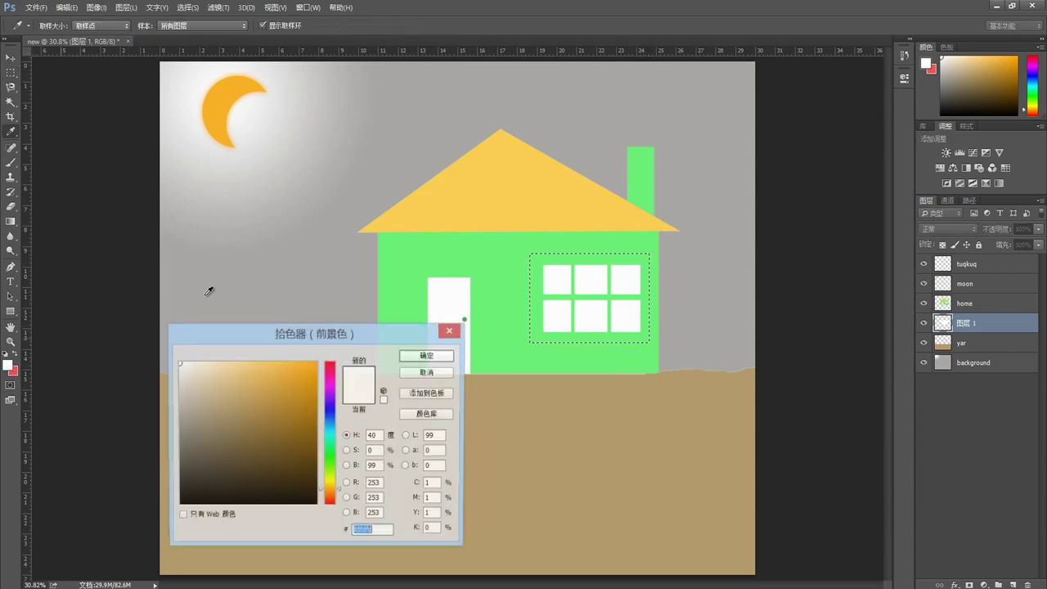
{"action": "left_click", "coordinate": [238, 94]}
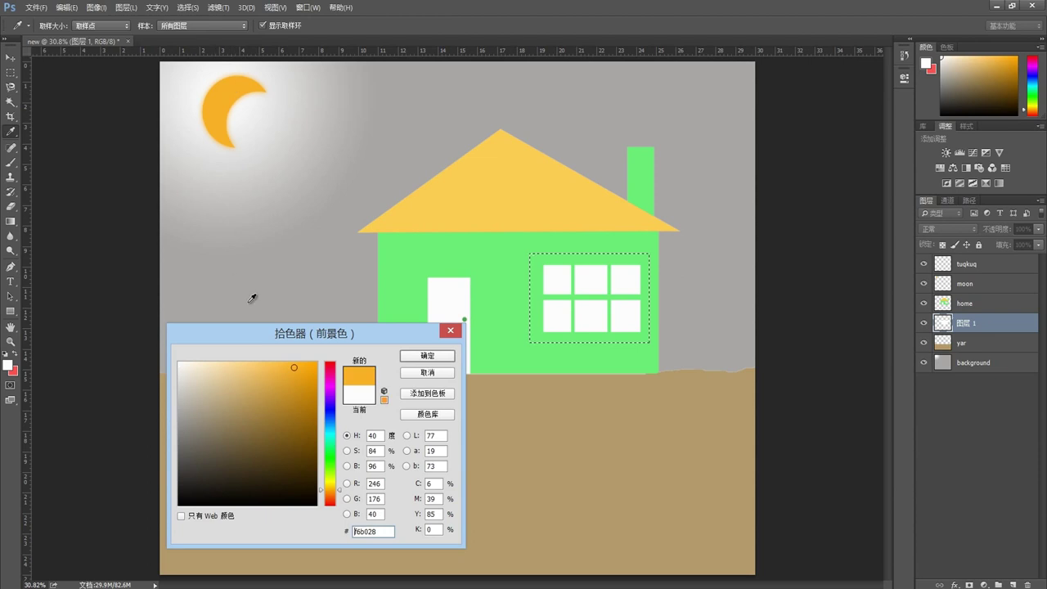
{"action": "left_click_drag", "start_coordinate": [293, 366], "coordinate": [257, 363]}
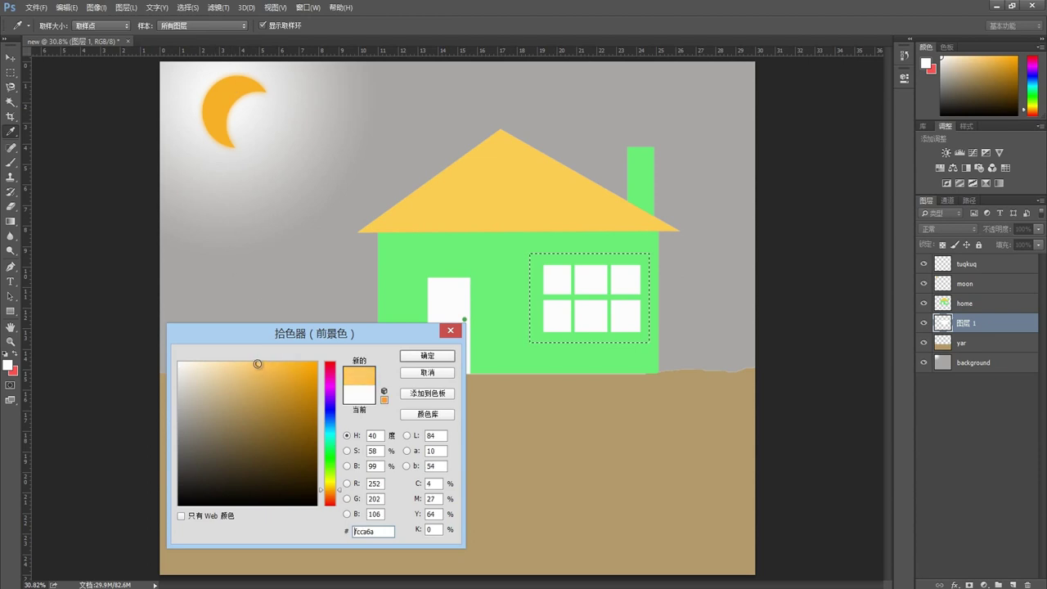
{"action": "left_click", "coordinate": [413, 357]}
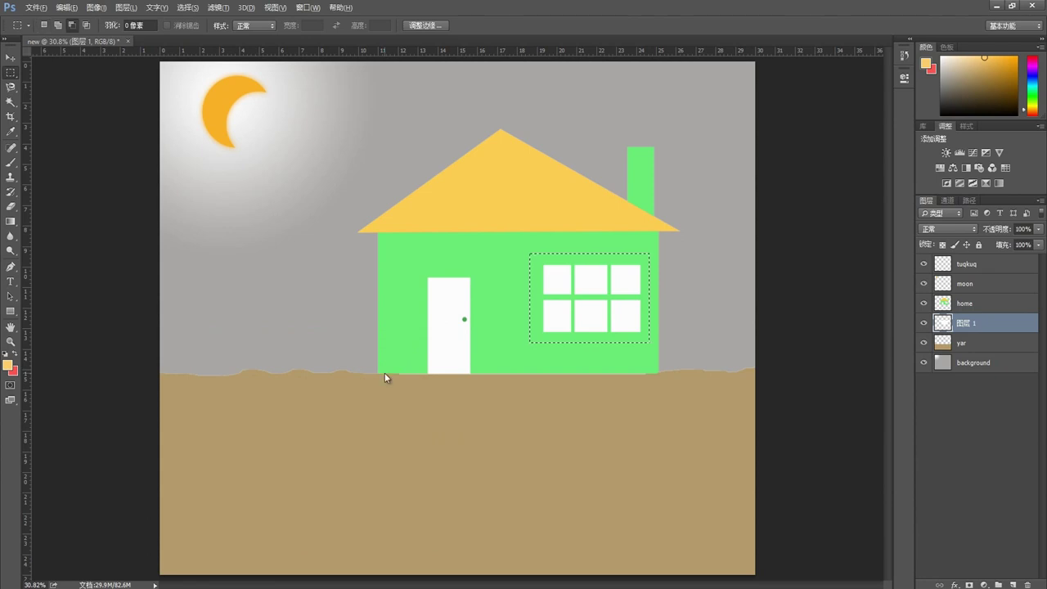
{"action": "key", "text": "alt+BackSpace"}
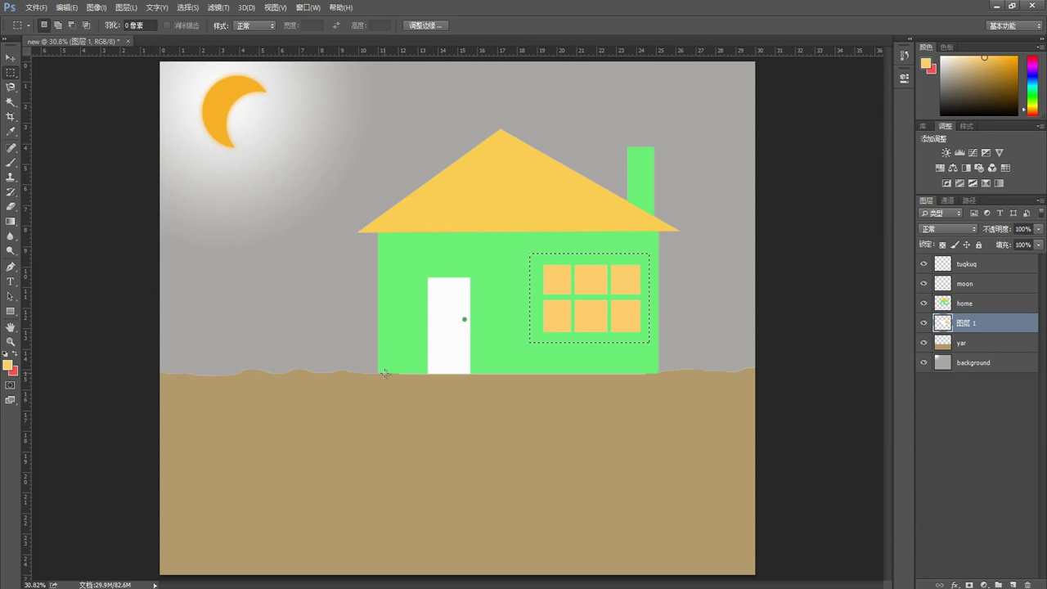
Refill the window panes with pale cream fbe8c2 and clear the selection.
{"action": "left_click", "coordinate": [8, 364]}
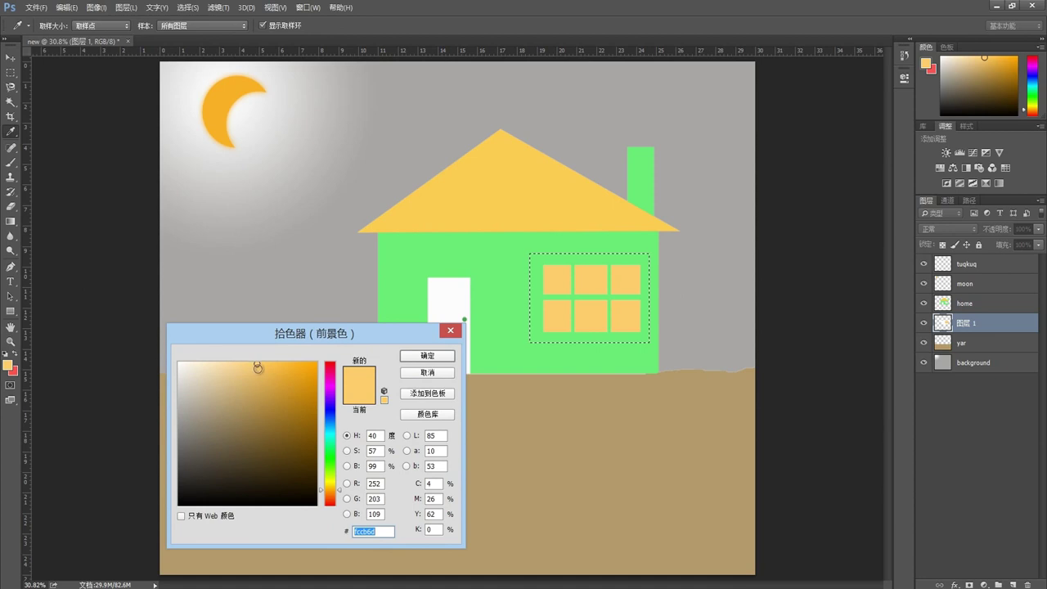
{"action": "left_click", "coordinate": [227, 365]}
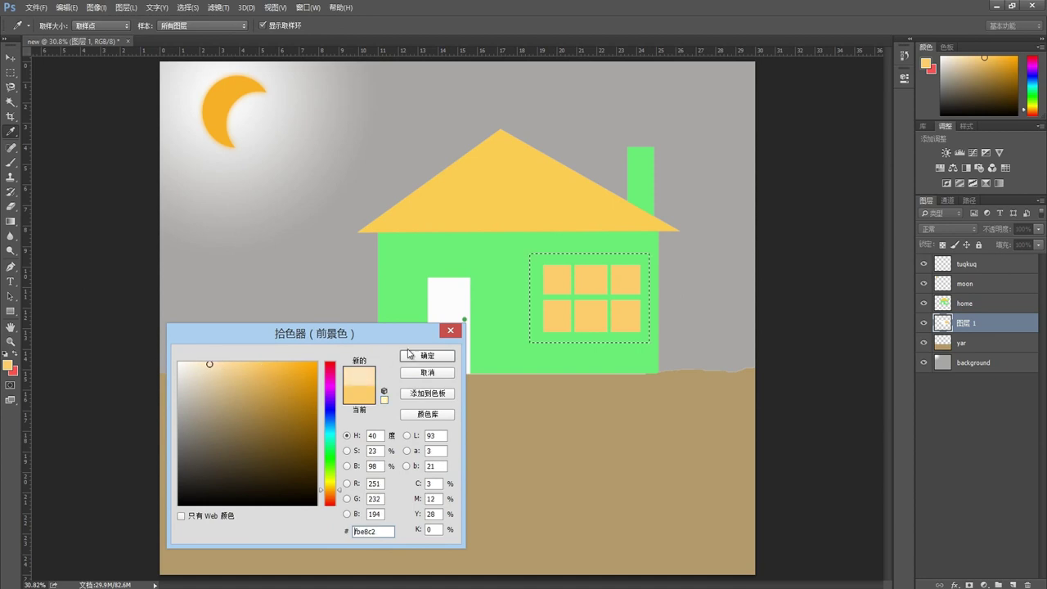
{"action": "left_click", "coordinate": [411, 355]}
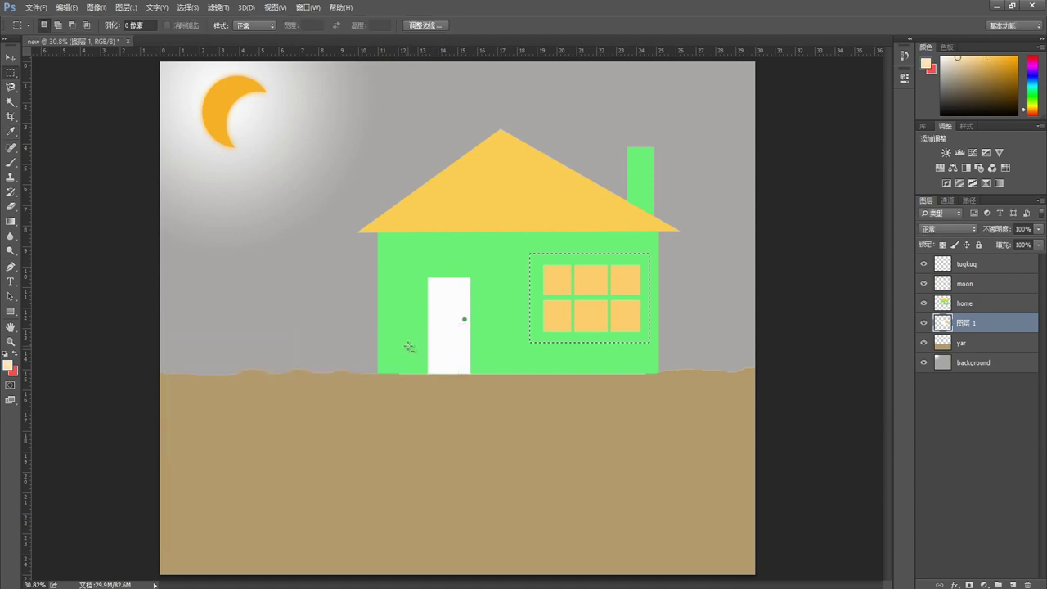
{"action": "key", "text": "alt+BackSpace"}
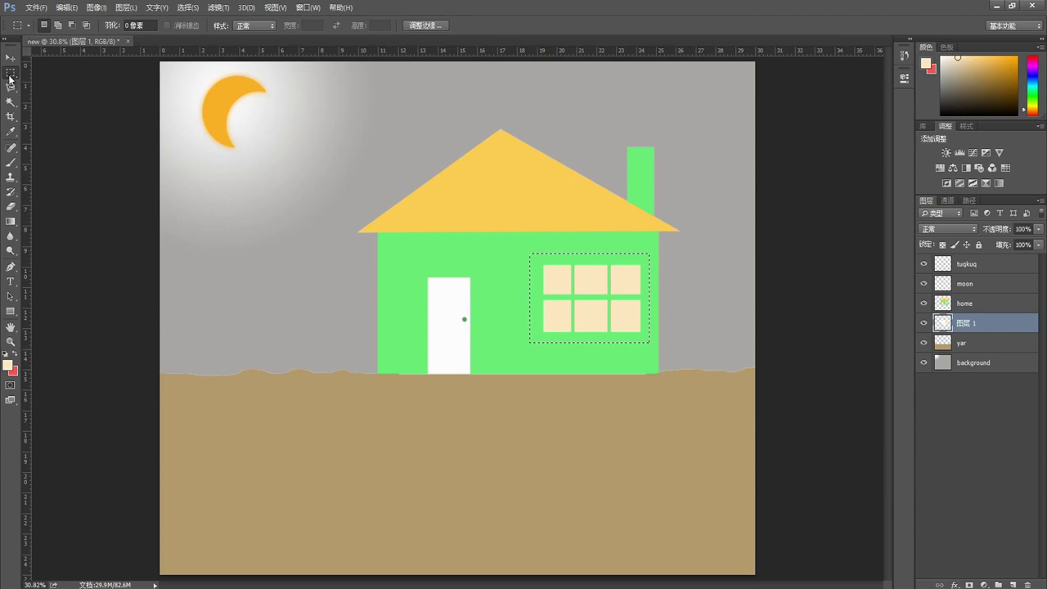
{"action": "key", "text": "ctrl+d"}
{"action": "left_click", "coordinate": [958, 306]}
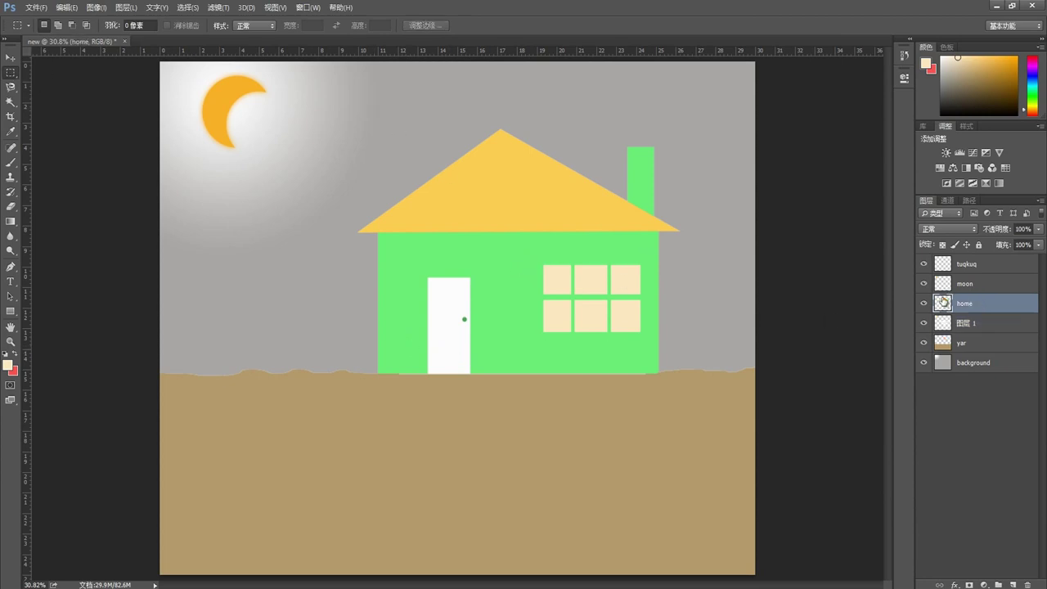
{"action": "left_click", "coordinate": [16, 58]}
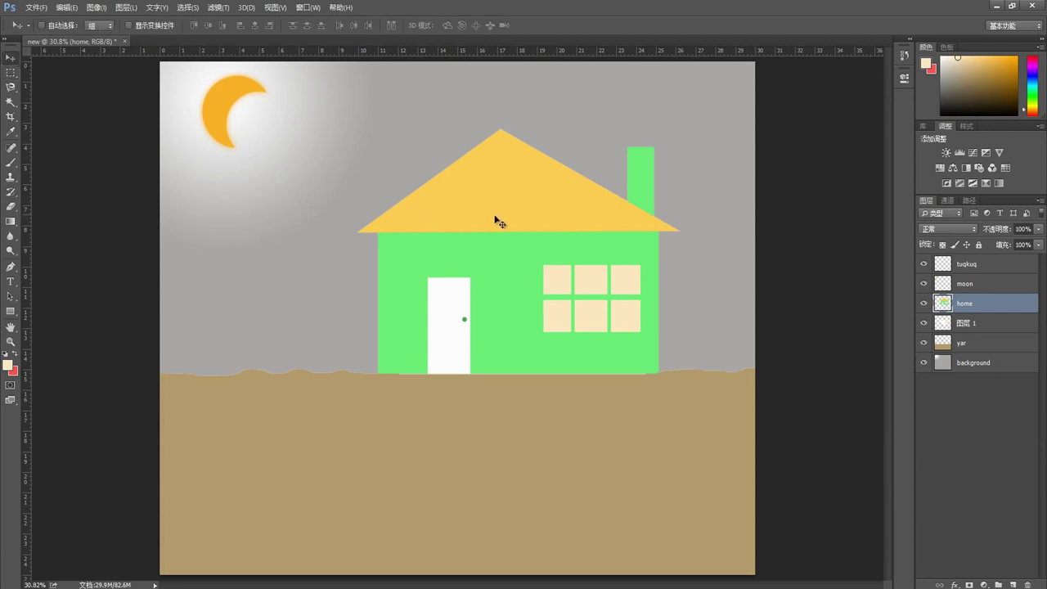
{"action": "left_click_drag", "start_coordinate": [508, 218], "coordinate": [485, 216]}
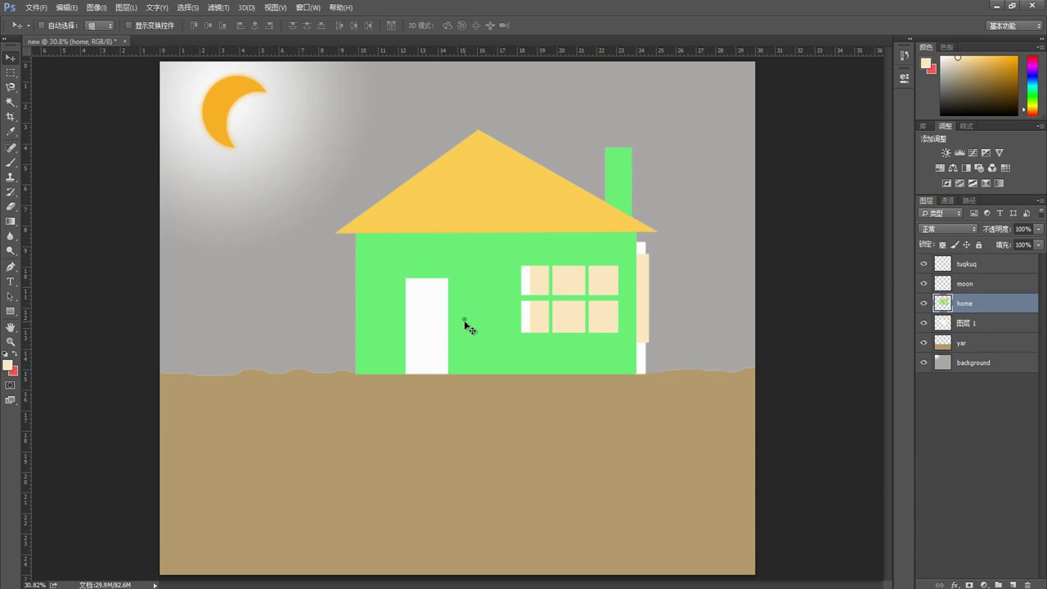
{"action": "key", "text": "ctrl+z"}
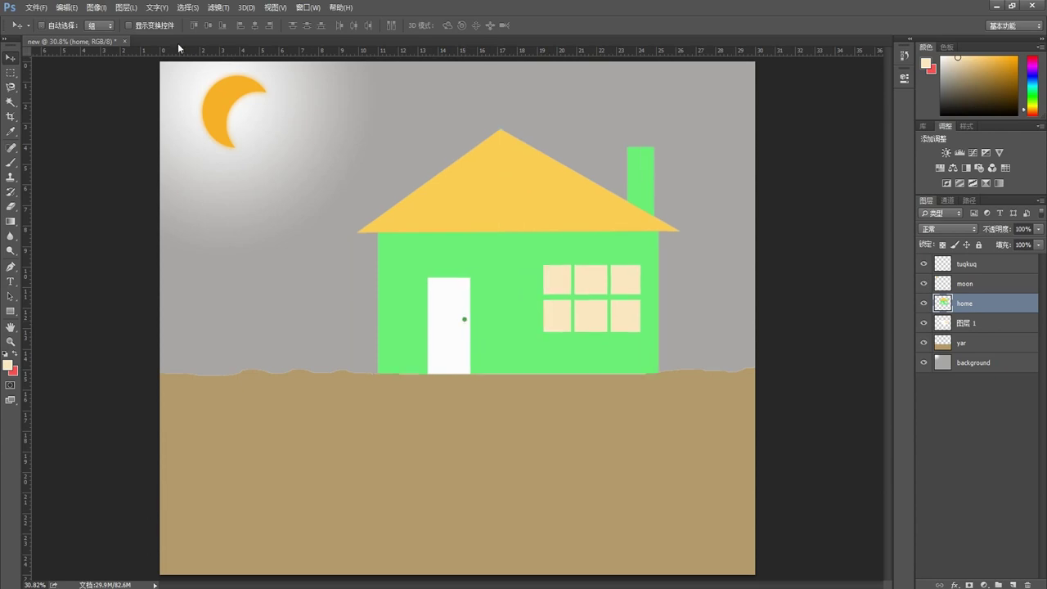
{"action": "left_click", "coordinate": [71, 10]}
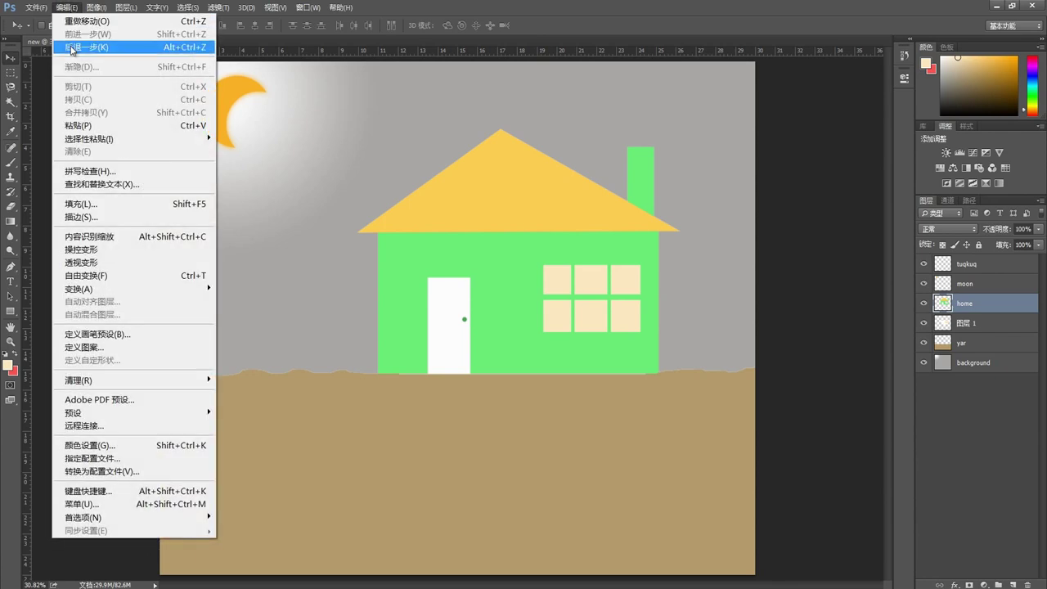
{"action": "left_click", "coordinate": [398, 8]}
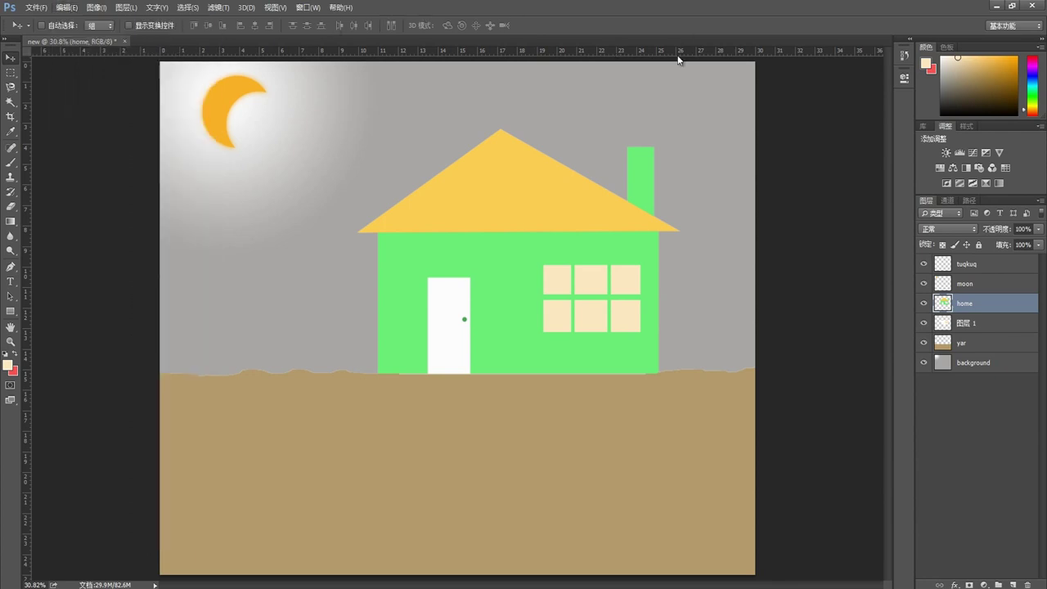
{"action": "left_click", "coordinate": [904, 55]}
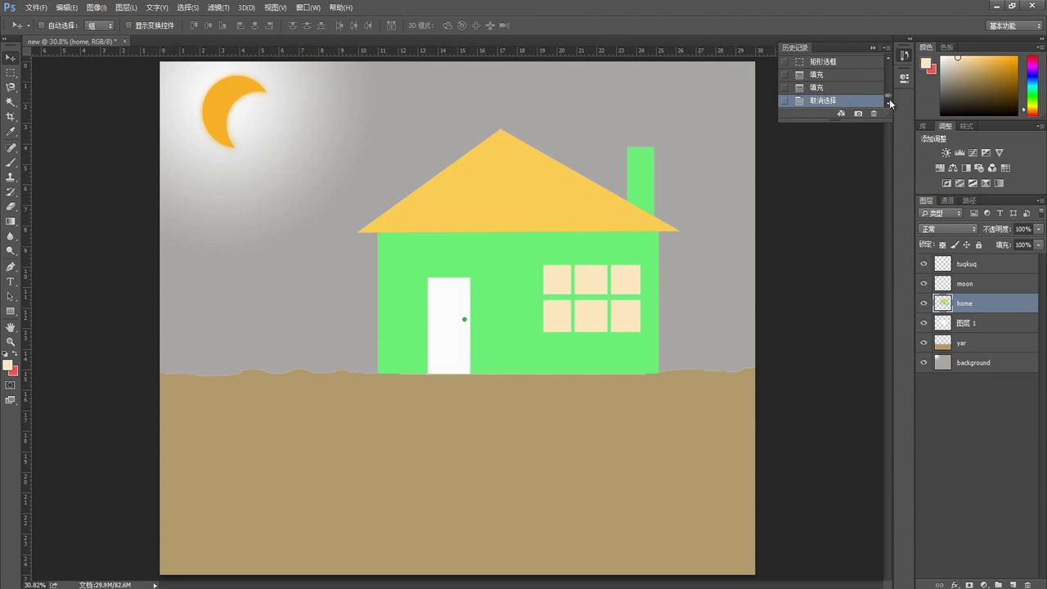
{"action": "left_click", "coordinate": [872, 48]}
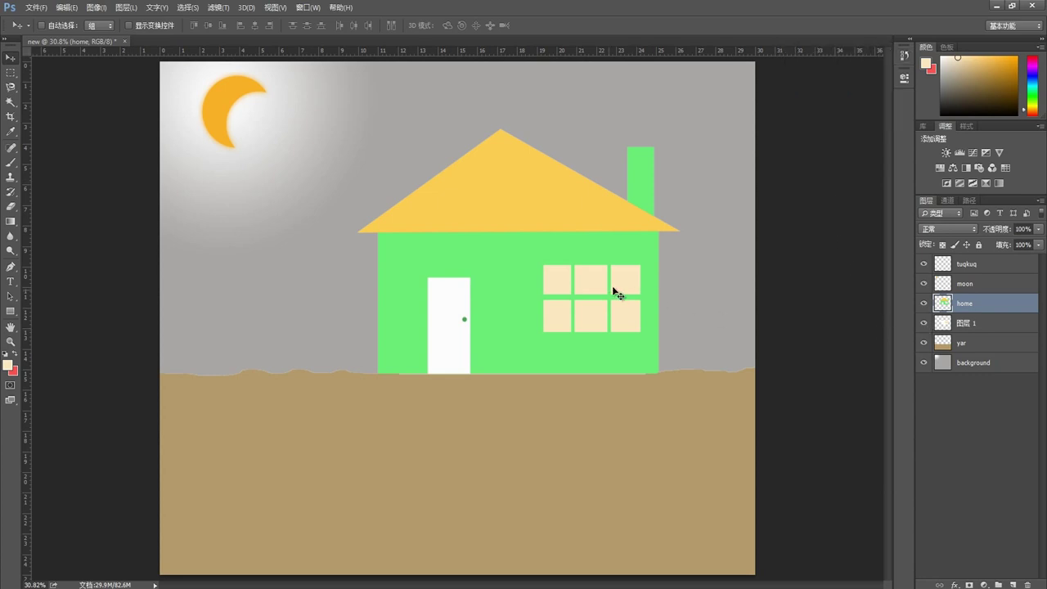
Link the tuqkuq, home and 图层 1 layers together with Link Layers.
{"action": "left_click", "coordinate": [972, 267]}
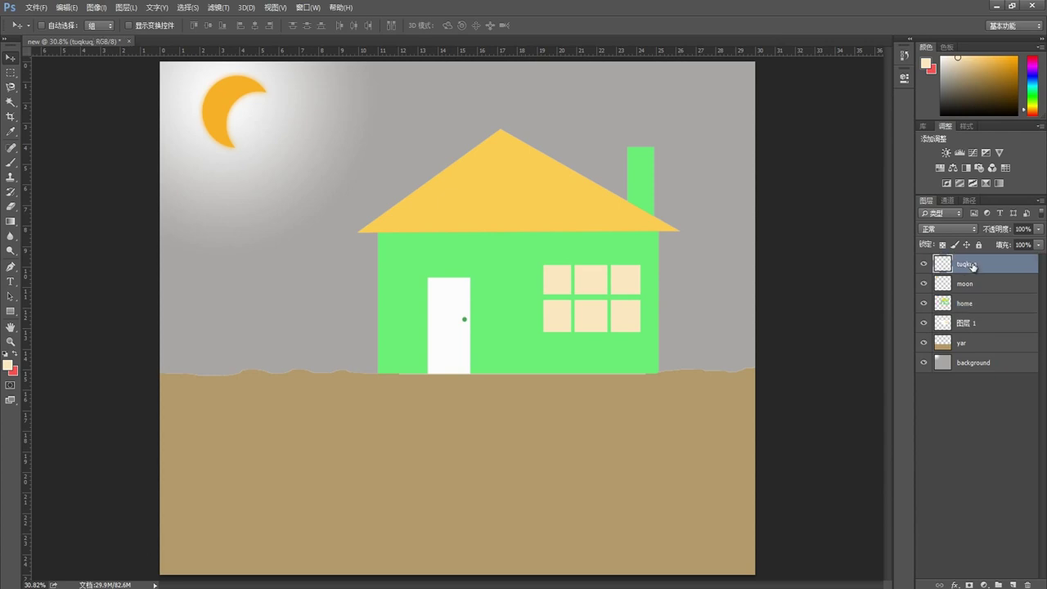
{"action": "left_click", "coordinate": [979, 305], "text": "ctrl"}
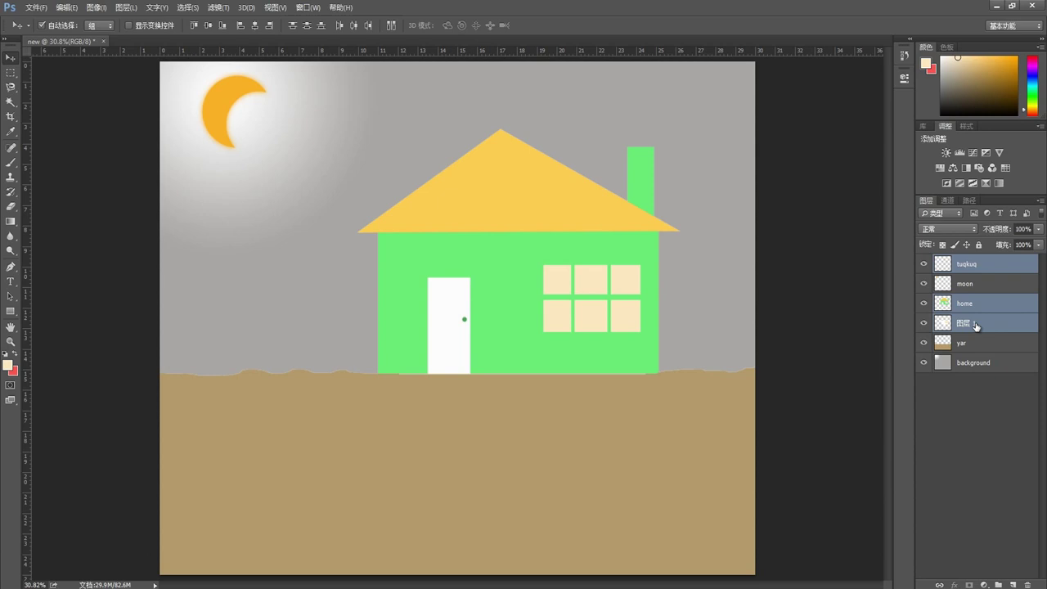
{"action": "left_click", "coordinate": [985, 263]}
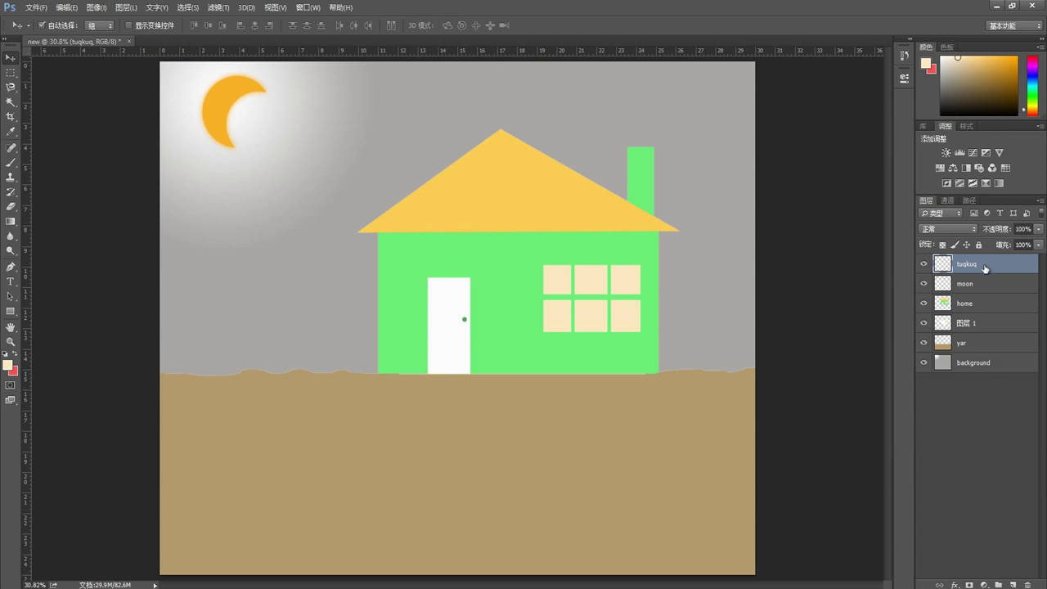
{"action": "left_click", "coordinate": [980, 304], "text": "ctrl"}
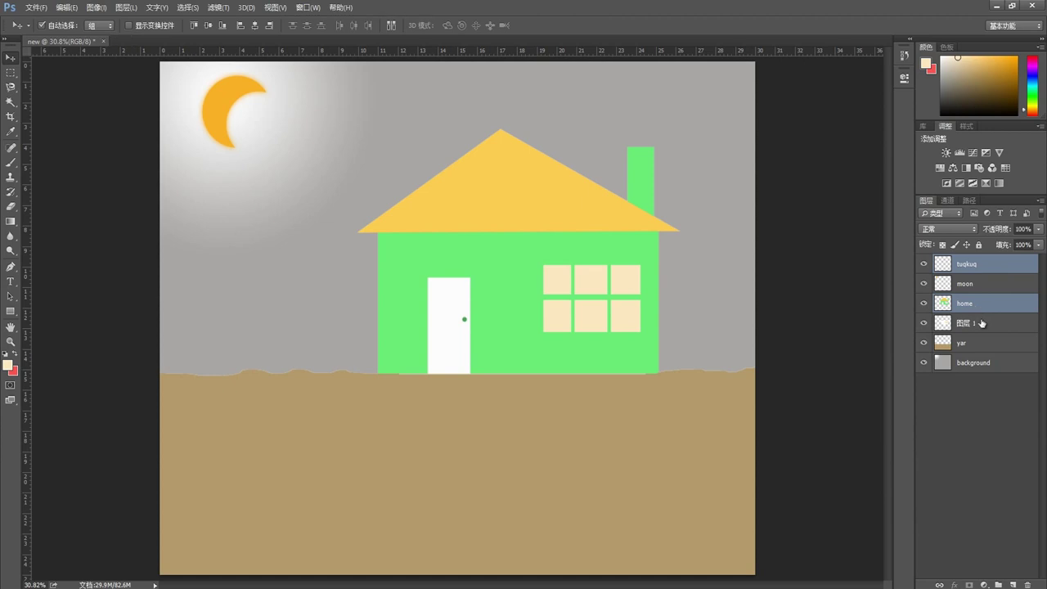
{"action": "left_click", "coordinate": [982, 324], "text": "ctrl"}
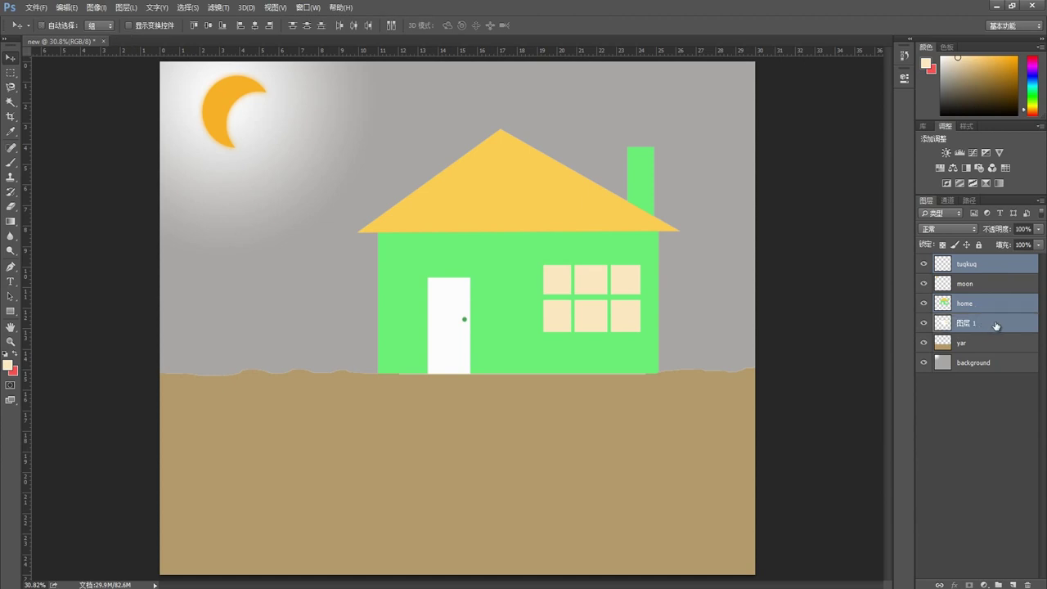
{"action": "right_click", "coordinate": [995, 325]}
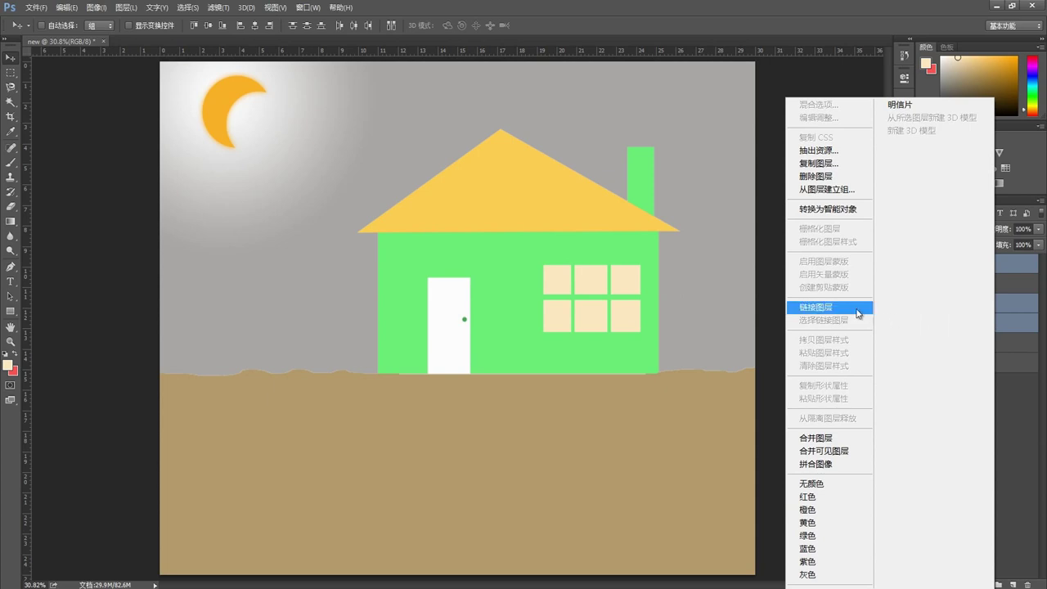
{"action": "left_click", "coordinate": [834, 308]}
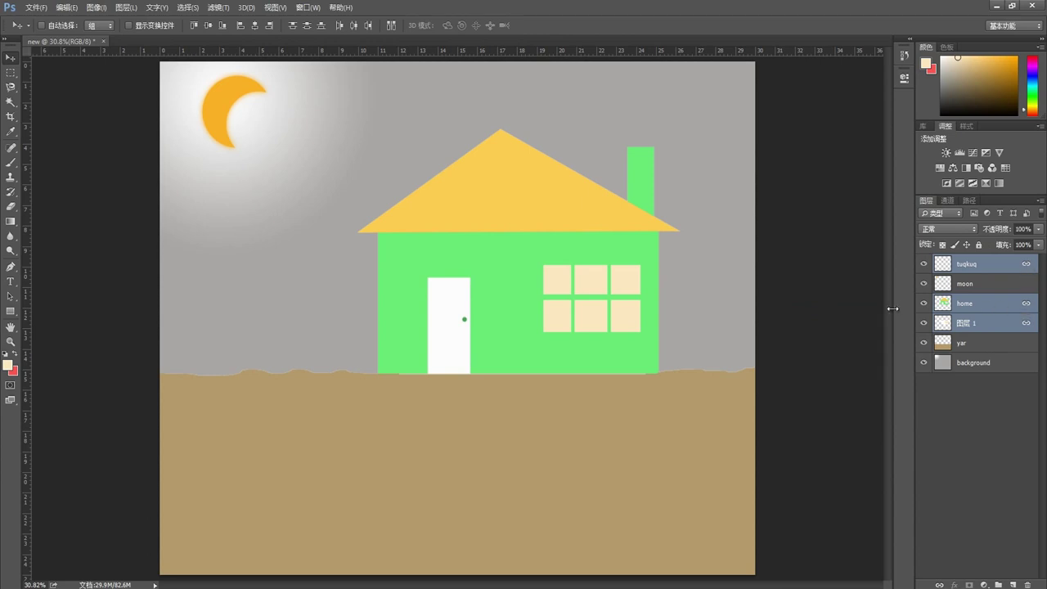
Test-drag the linked house right and down, then undo the move.
{"action": "left_click", "coordinate": [979, 268]}
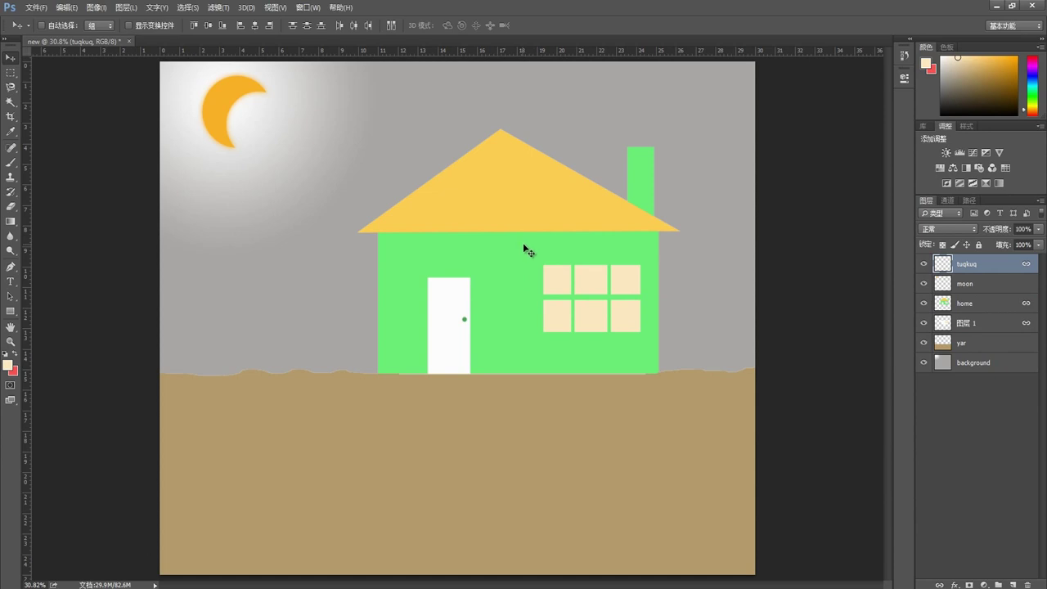
{"action": "mouse_move", "coordinate": [527, 245]}
{"action": "left_mouse_down"}
{"action": "mouse_move", "coordinate": [574, 244]}
{"action": "mouse_move", "coordinate": [547, 273]}
{"action": "left_mouse_up"}
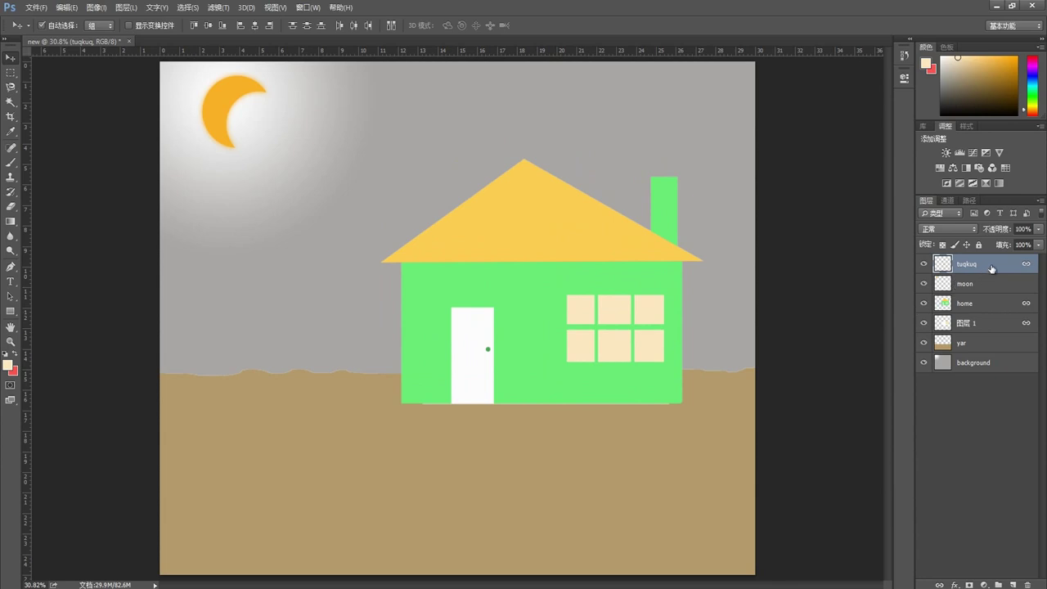
{"action": "key", "text": "ctrl+z"}
Undo the linking and group the home, tuqkuq and 图层 1 layers with Ctrl+G.
{"action": "key", "text": "ctrl+alt+z"}
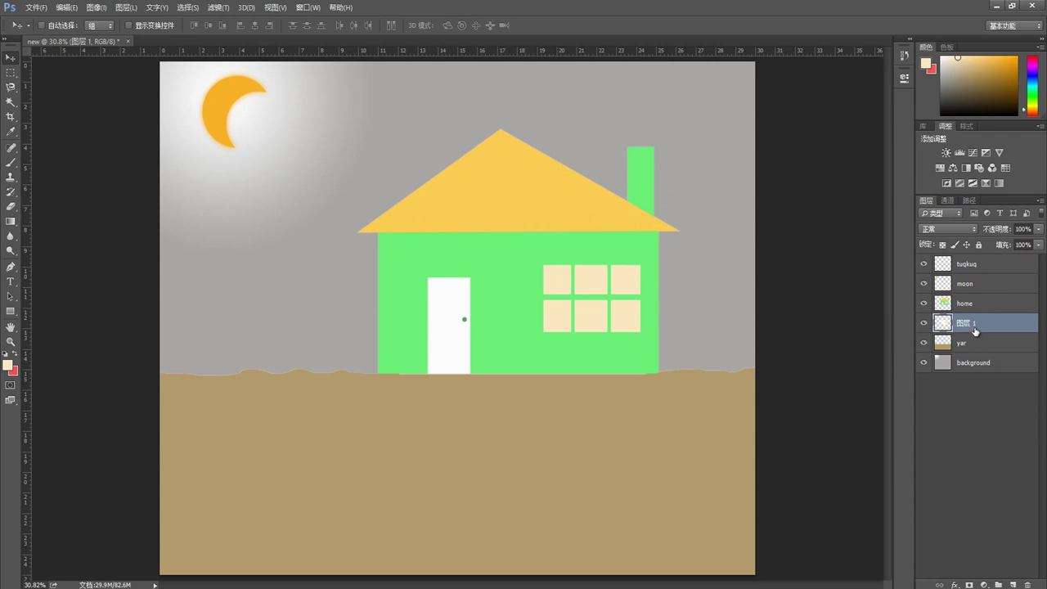
{"action": "left_click", "coordinate": [980, 306]}
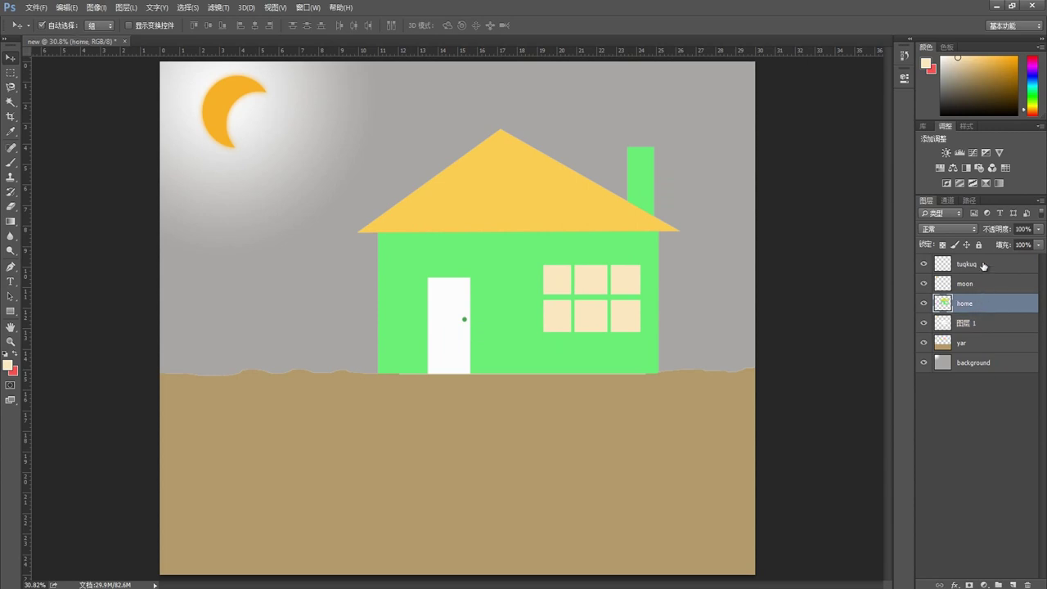
{"action": "left_click", "coordinate": [984, 265], "text": "ctrl"}
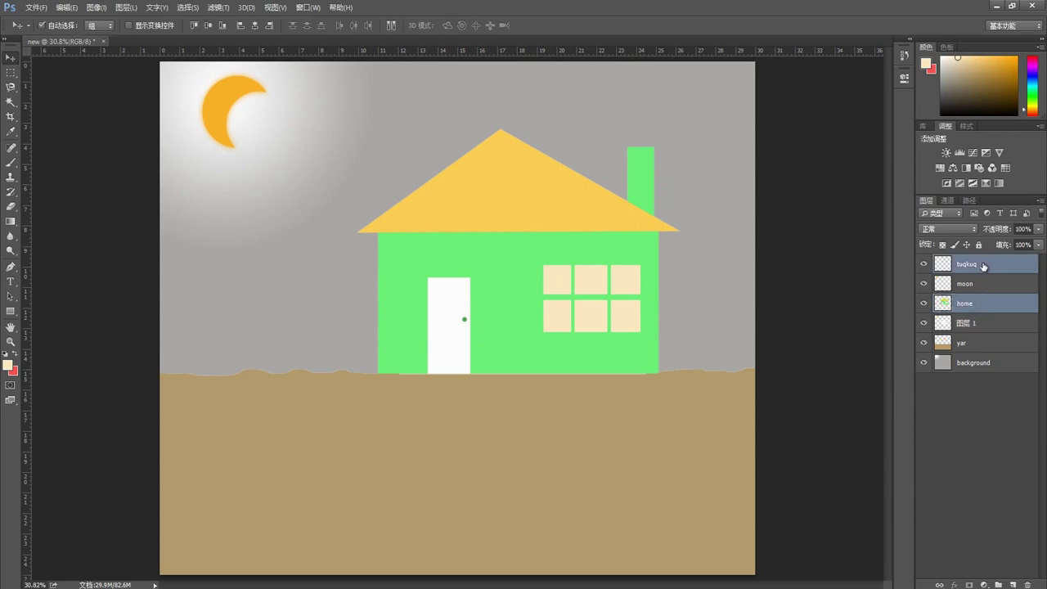
{"action": "left_click", "coordinate": [970, 326], "text": "ctrl"}
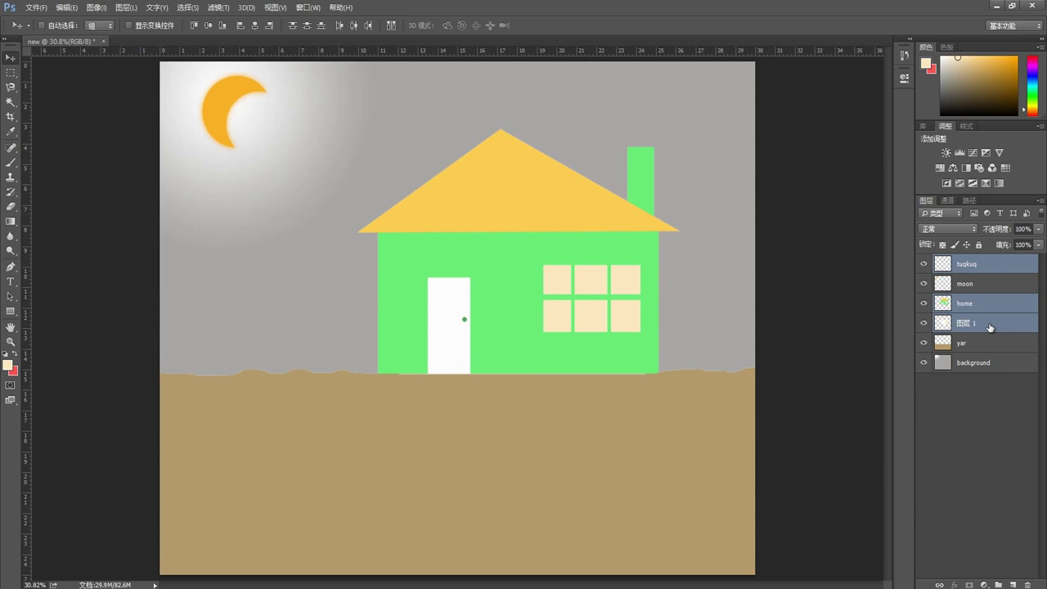
{"action": "key", "text": "ctrl+g"}
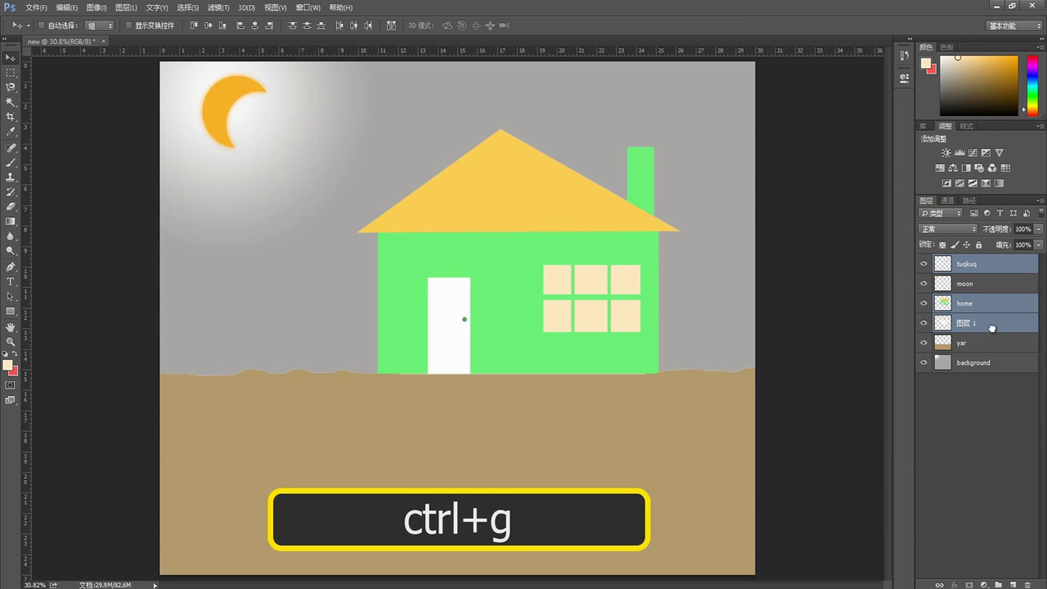
{"action": "left_click_drag", "start_coordinate": [990, 327], "coordinate": [998, 585]}
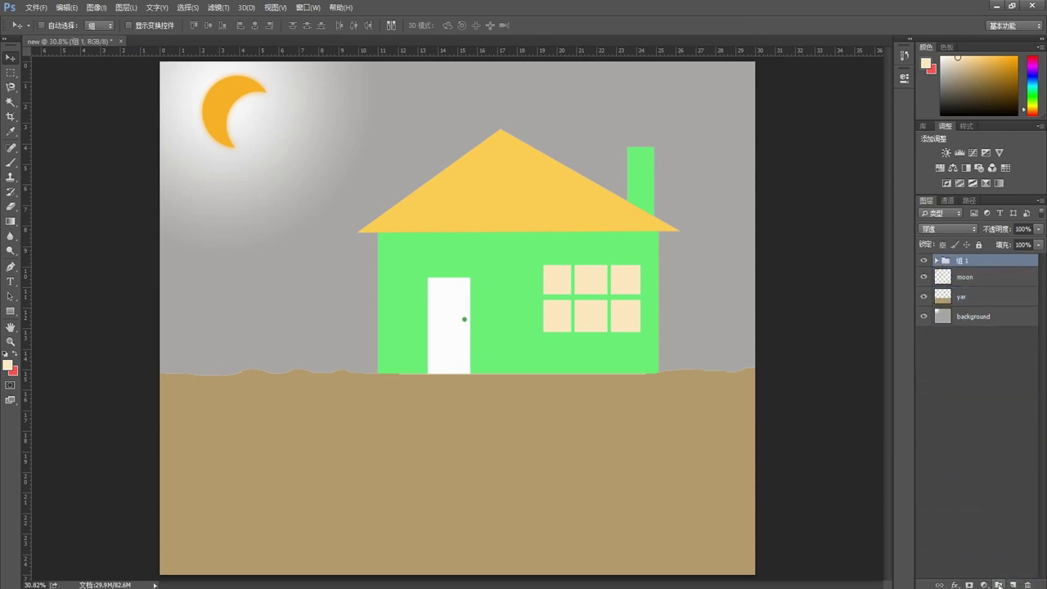
Rename the new group to 'alll' and check its contents by expanding and collapsing it.
{"action": "double_click", "coordinate": [961, 261]}
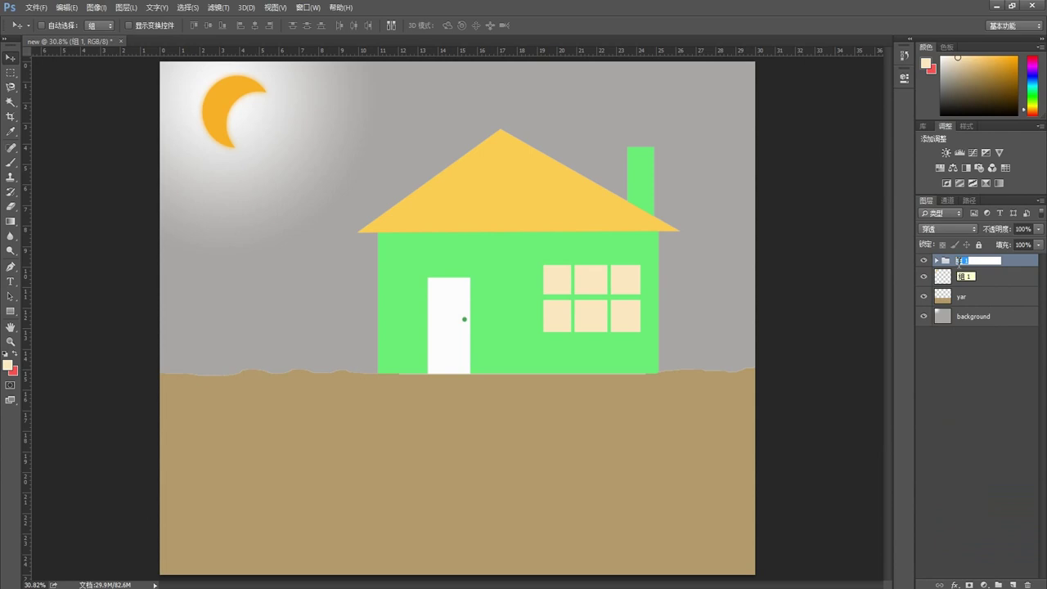
{"action": "key", "text": "BackSpace"}
{"action": "type", "text": "alll"}
{"action": "key", "text": "Return"}
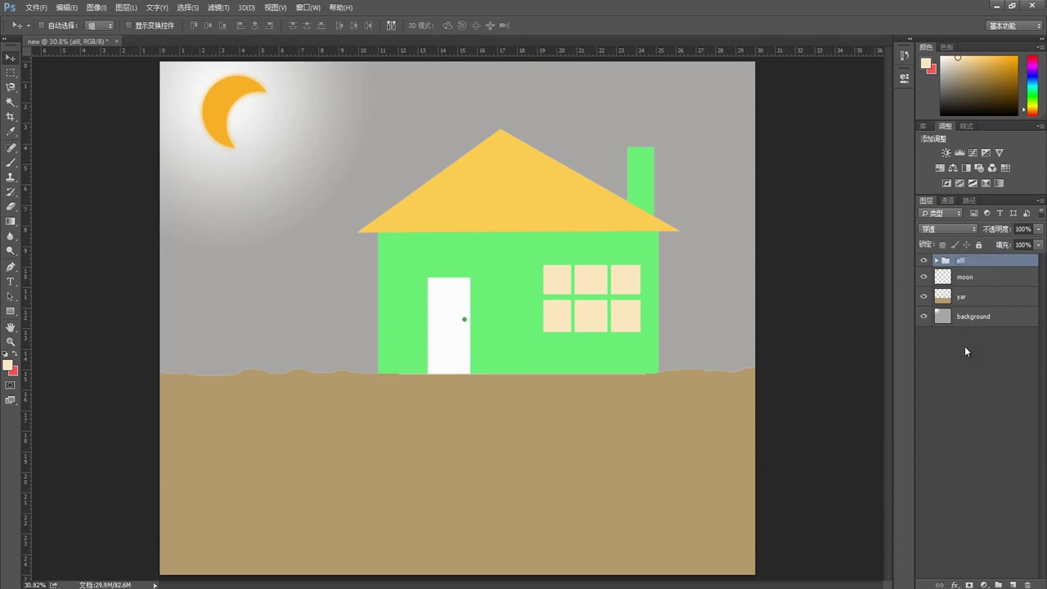
{"action": "left_click", "coordinate": [936, 261]}
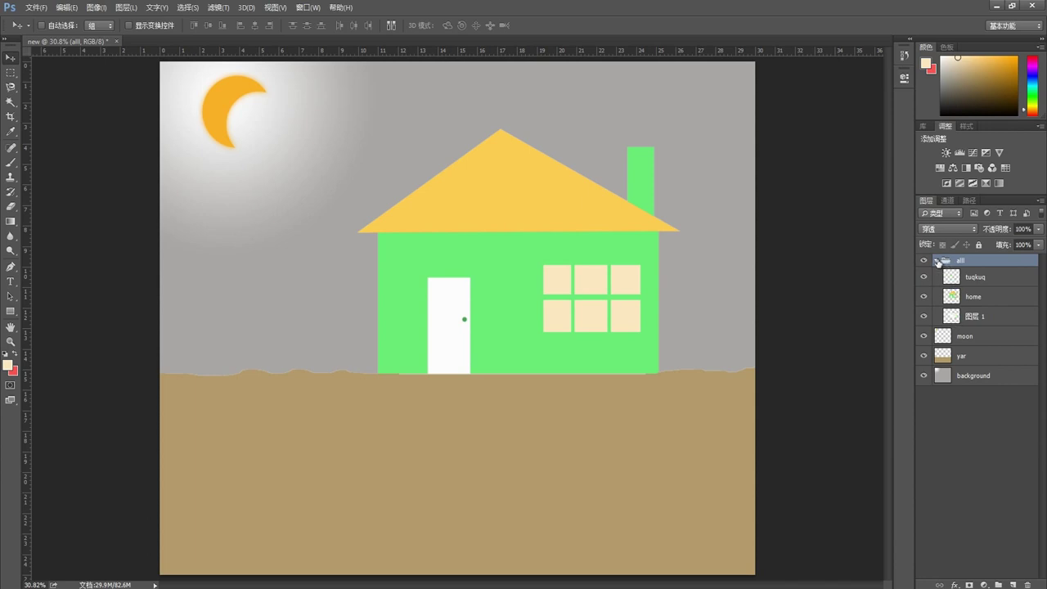
{"action": "left_click", "coordinate": [936, 260]}
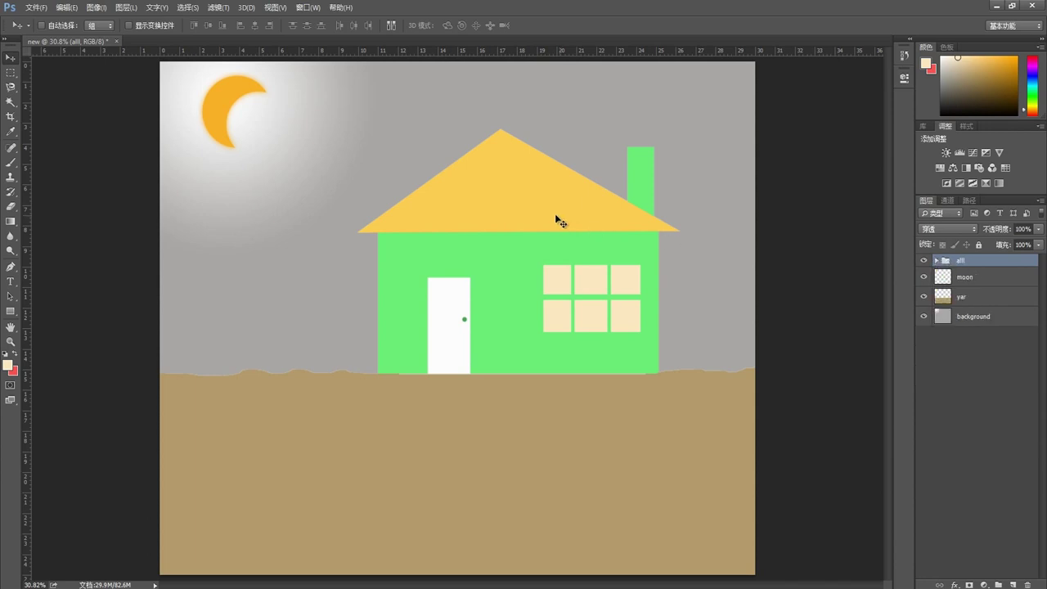
Nudge the house group right and down, then link tuqkuq and home inside alll.
{"action": "mouse_move", "coordinate": [556, 219]}
{"action": "left_mouse_down"}
{"action": "mouse_move", "coordinate": [573, 212]}
{"action": "mouse_move", "coordinate": [570, 221]}
{"action": "mouse_move", "coordinate": [561, 194]}
{"action": "mouse_move", "coordinate": [565, 246]}
{"action": "left_mouse_up"}
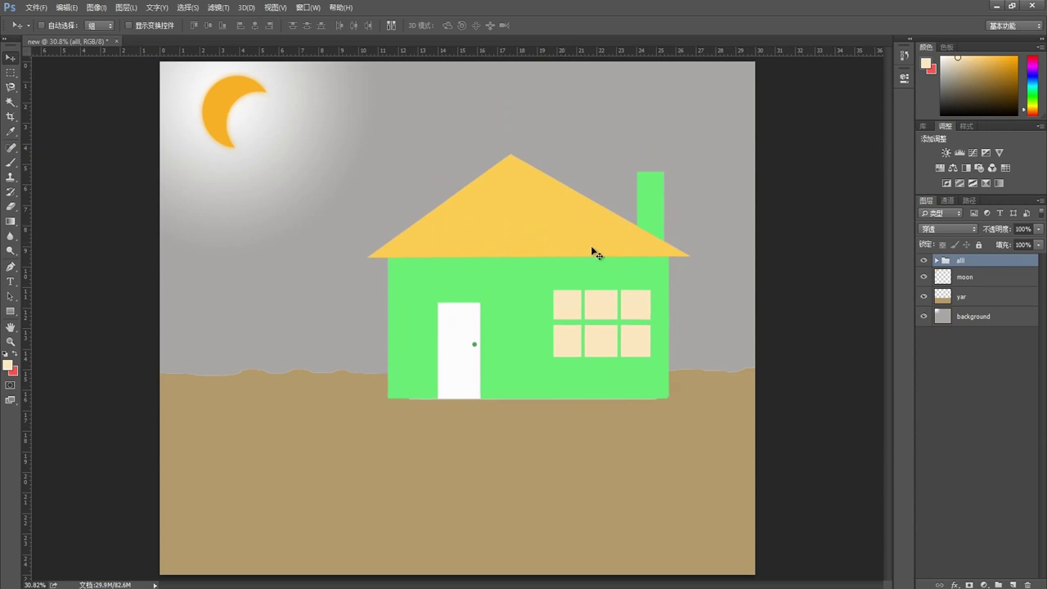
{"action": "left_click", "coordinate": [936, 260]}
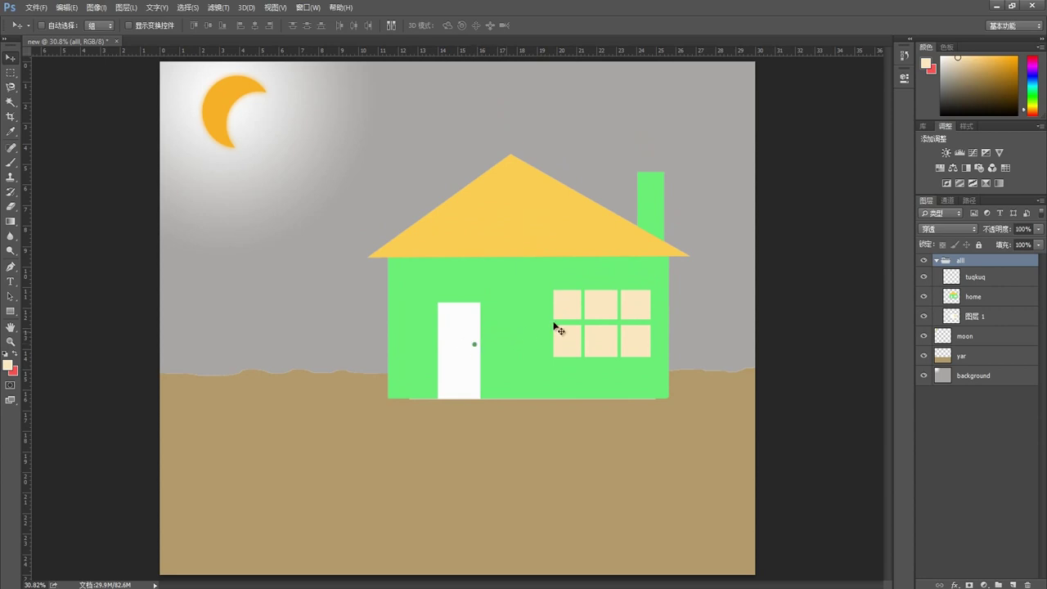
{"action": "left_click", "coordinate": [997, 281]}
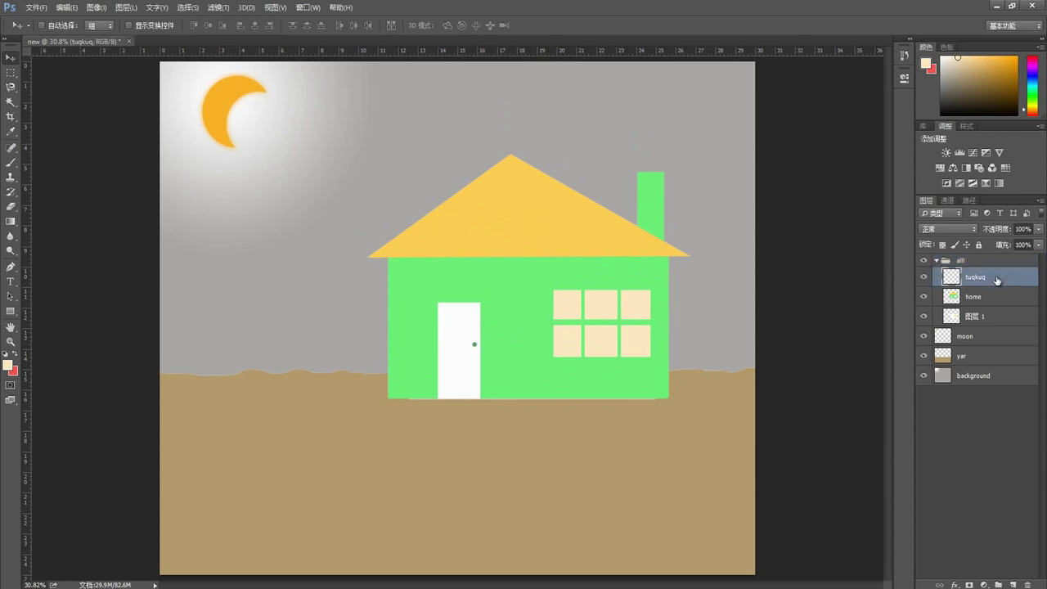
{"action": "left_click", "coordinate": [994, 298], "text": "shift"}
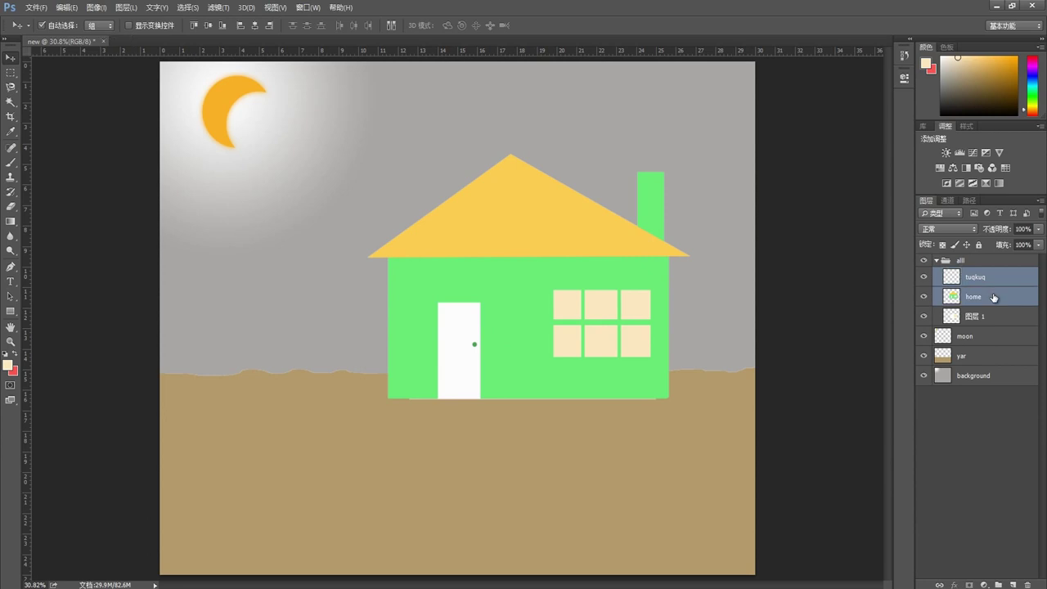
{"action": "right_click", "coordinate": [993, 298]}
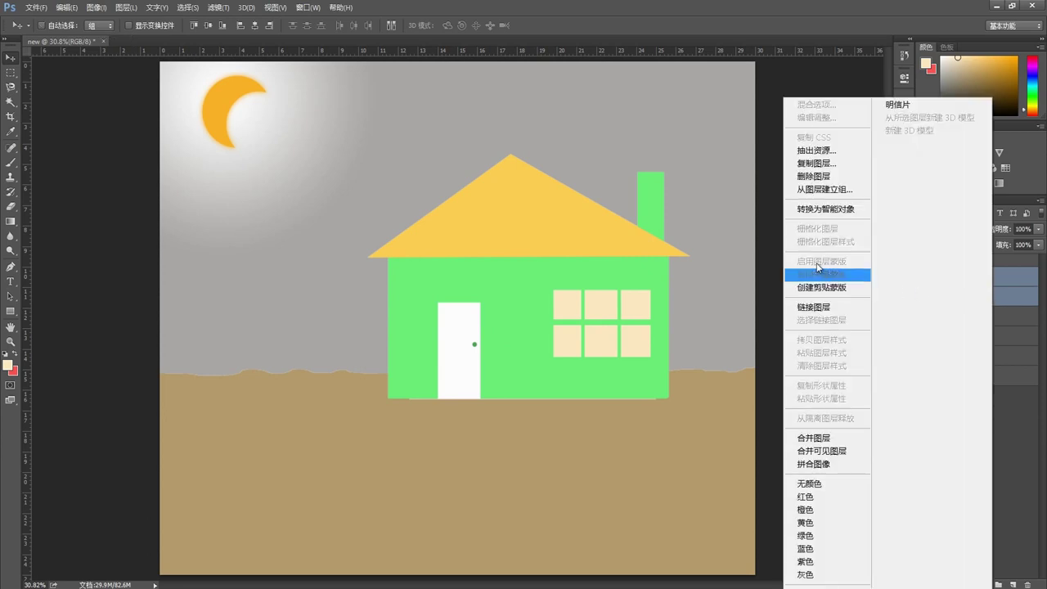
{"action": "left_click", "coordinate": [815, 307]}
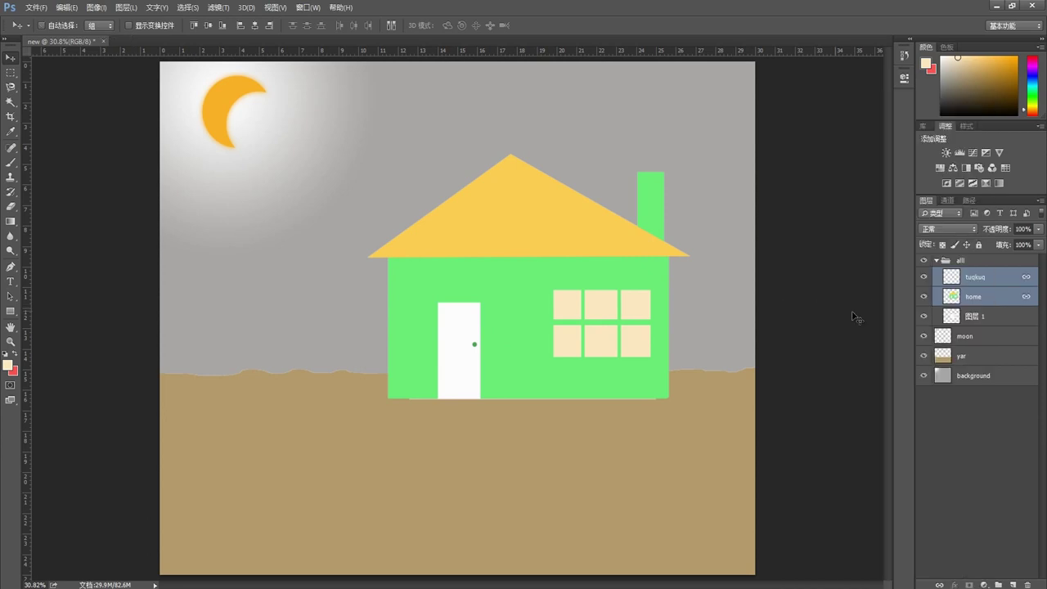
Test-move 图层 1 alone, then drag home to confirm it moves with tuqkuq.
{"action": "left_click", "coordinate": [978, 301]}
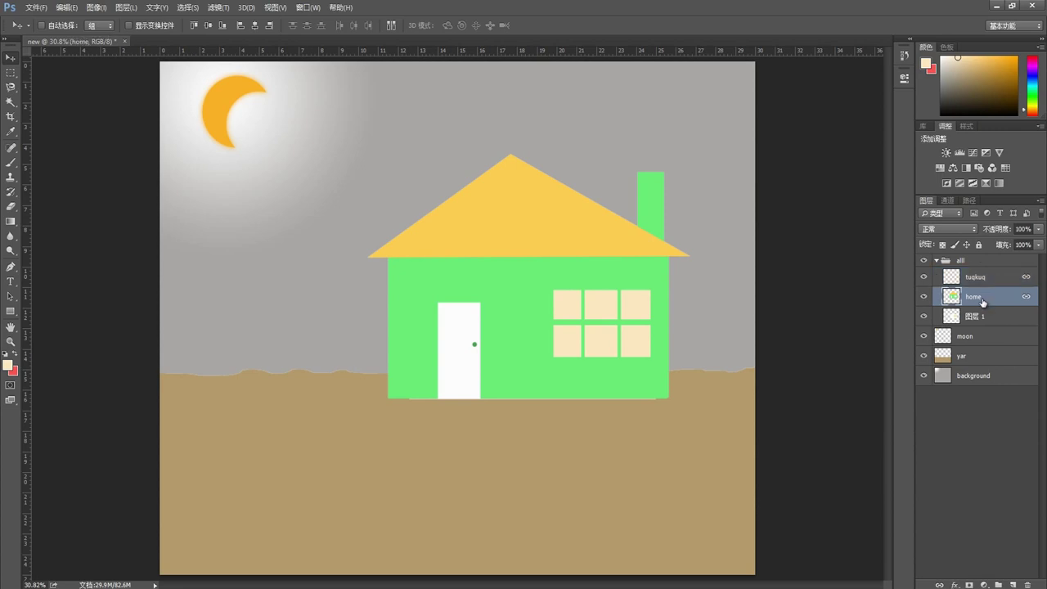
{"action": "left_click", "coordinate": [957, 317]}
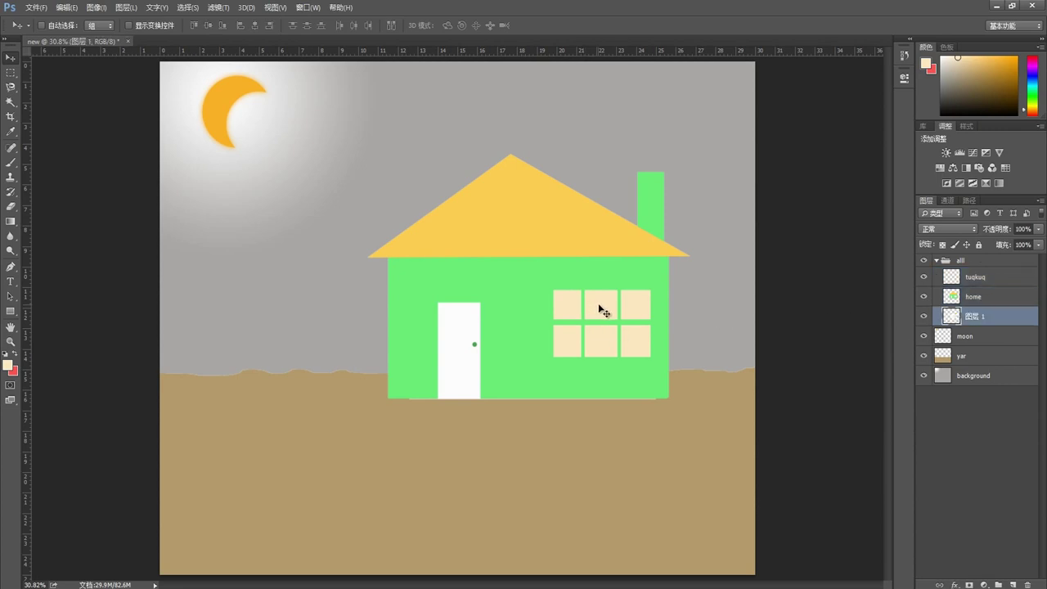
{"action": "mouse_move", "coordinate": [601, 311]}
{"action": "left_mouse_down"}
{"action": "mouse_move", "coordinate": [540, 308]}
{"action": "mouse_move", "coordinate": [624, 307]}
{"action": "mouse_move", "coordinate": [565, 307]}
{"action": "mouse_move", "coordinate": [591, 307]}
{"action": "left_mouse_up"}
{"action": "left_click", "coordinate": [990, 297]}
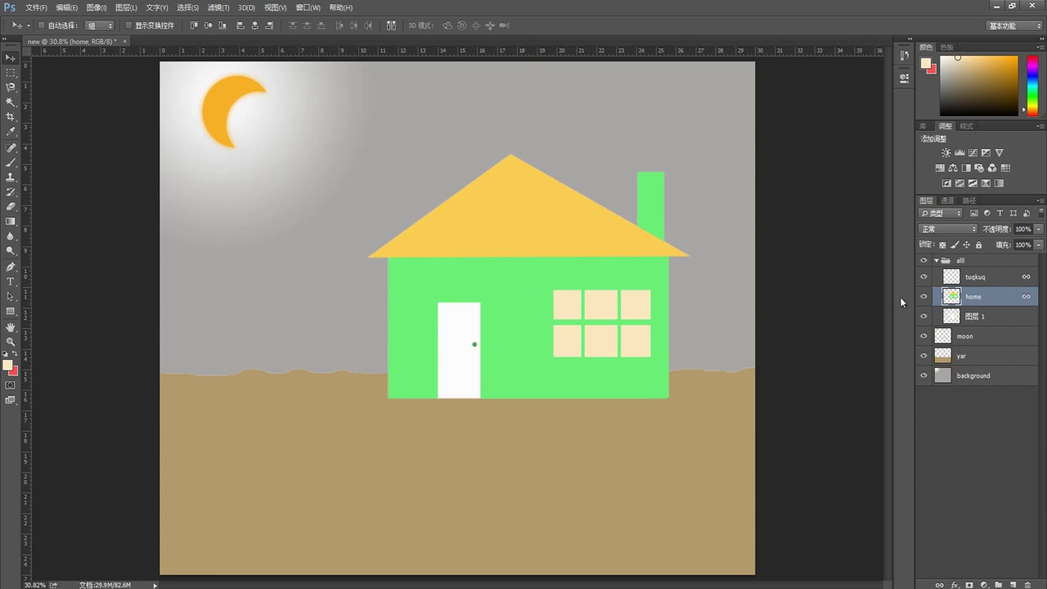
{"action": "left_click_drag", "start_coordinate": [513, 282], "coordinate": [513, 275]}
Unlink home and tuqkuq, collapse alll, and drag the whole house slightly right.
{"action": "right_click", "coordinate": [1005, 298]}
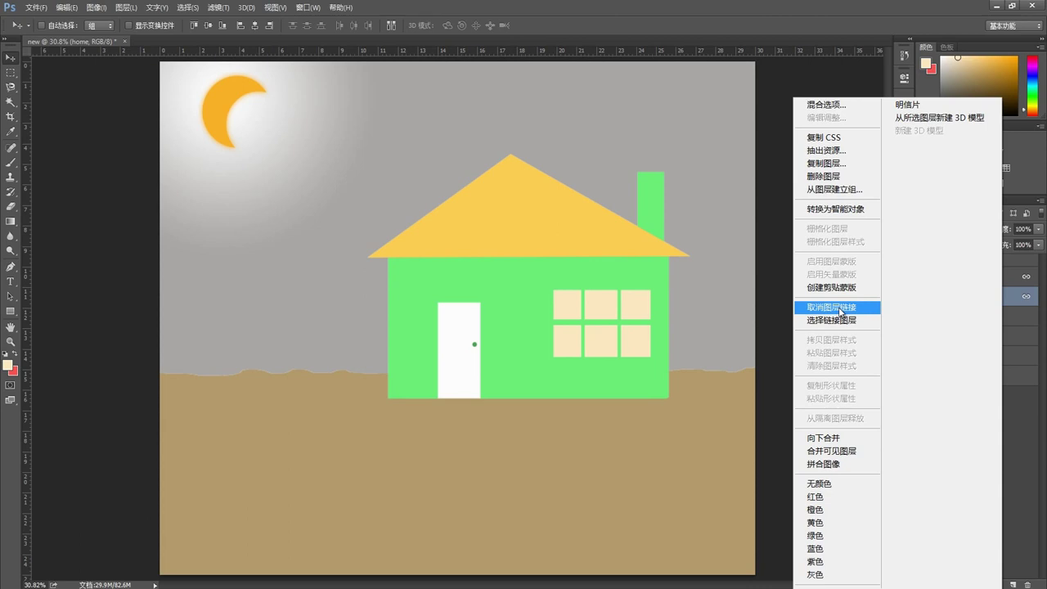
{"action": "left_click", "coordinate": [840, 310]}
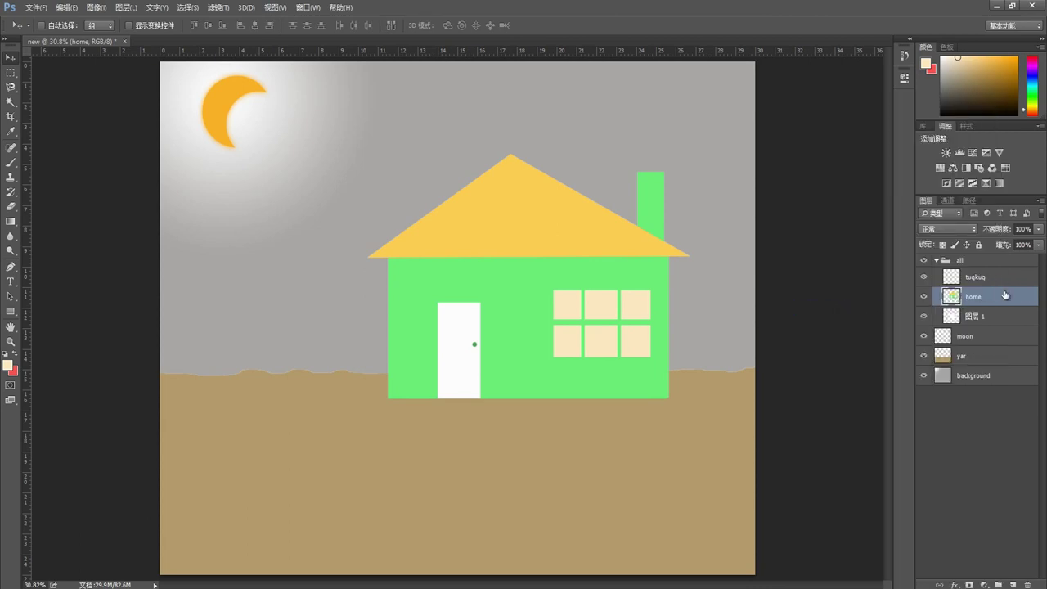
{"action": "left_click", "coordinate": [938, 260]}
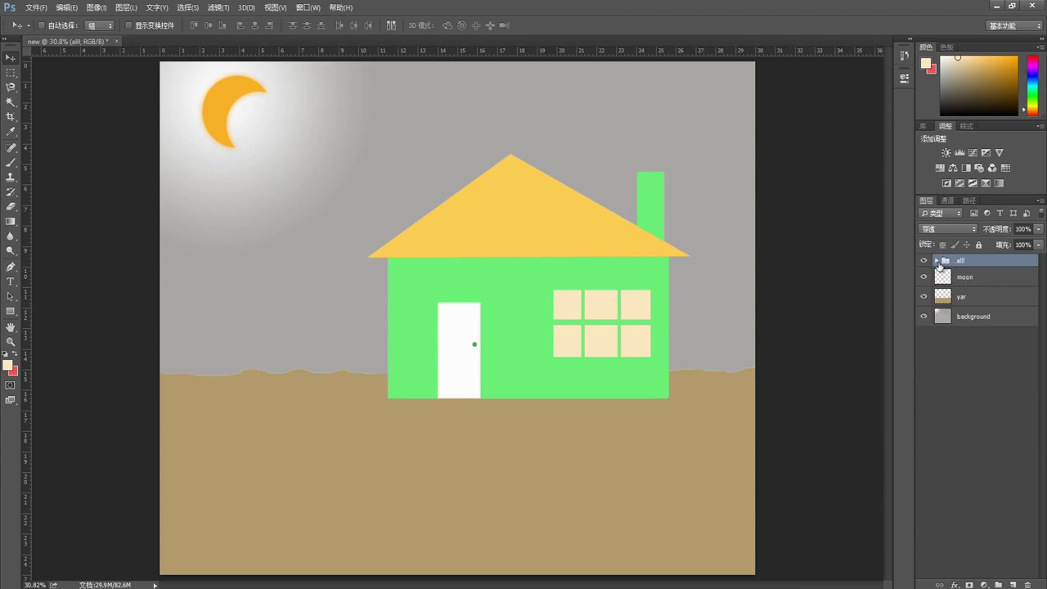
{"action": "mouse_move", "coordinate": [579, 237]}
{"action": "left_mouse_down"}
{"action": "mouse_move", "coordinate": [557, 213]}
{"action": "mouse_move", "coordinate": [583, 240]}
{"action": "left_mouse_up"}
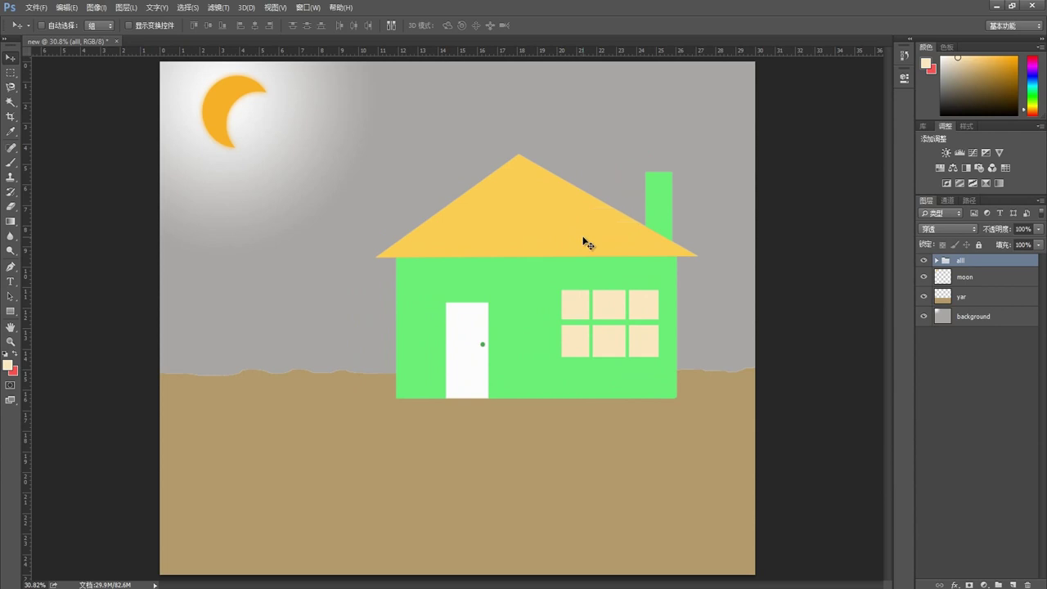